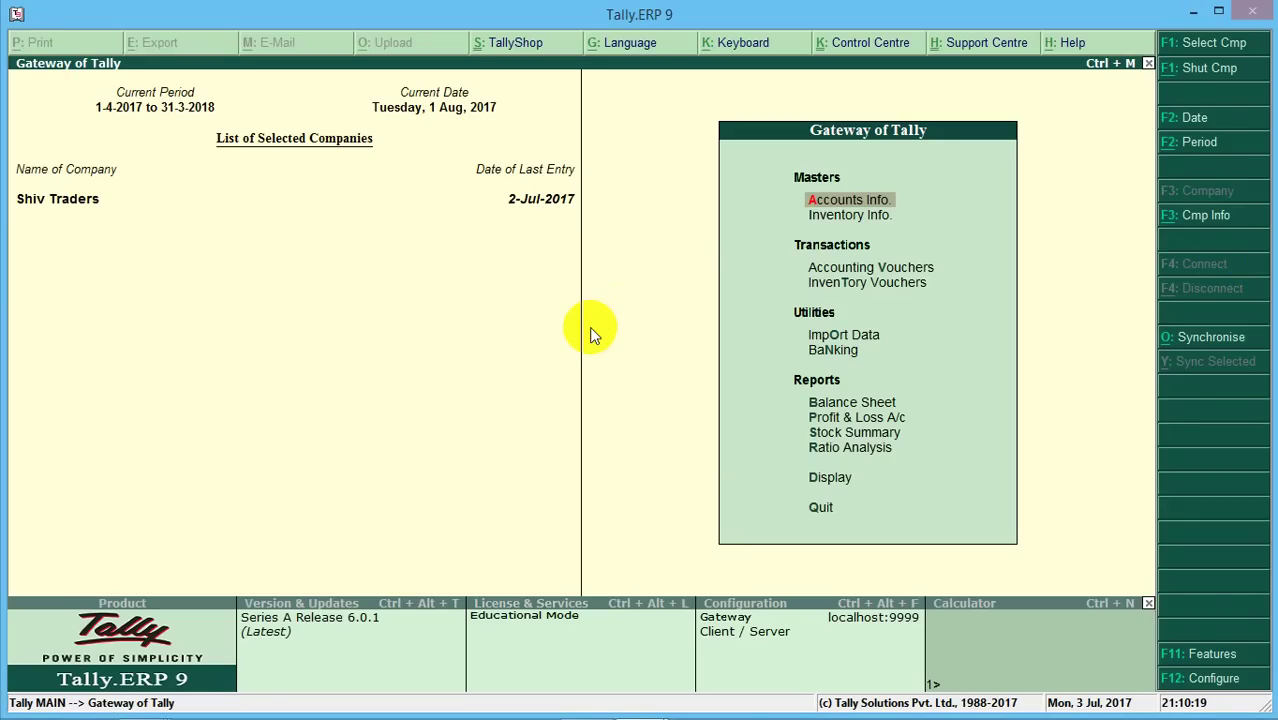
- Open the GSTR-1 report from the statutory GST reports
key(Down)
key(Down)
key(Down)
key(Down)
key(Down)
key(Down)
key(Down)
key(Down)
key(Down)
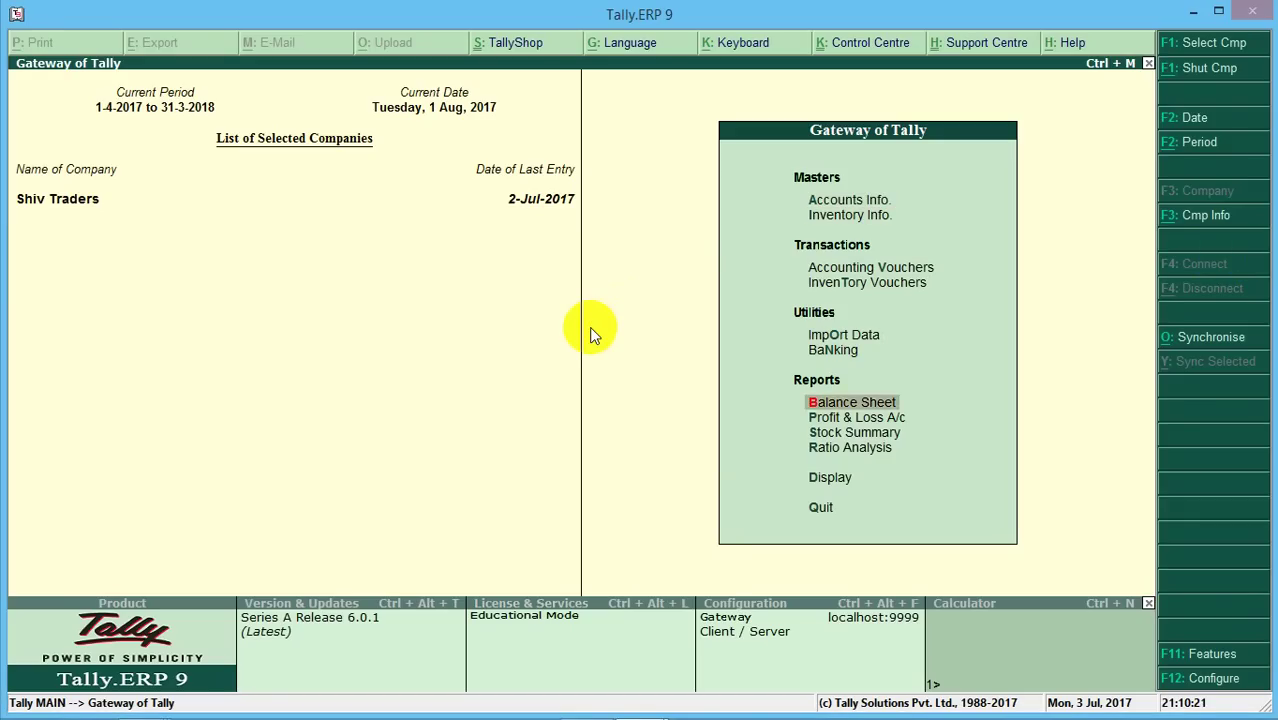
key(Down)
key(Return)
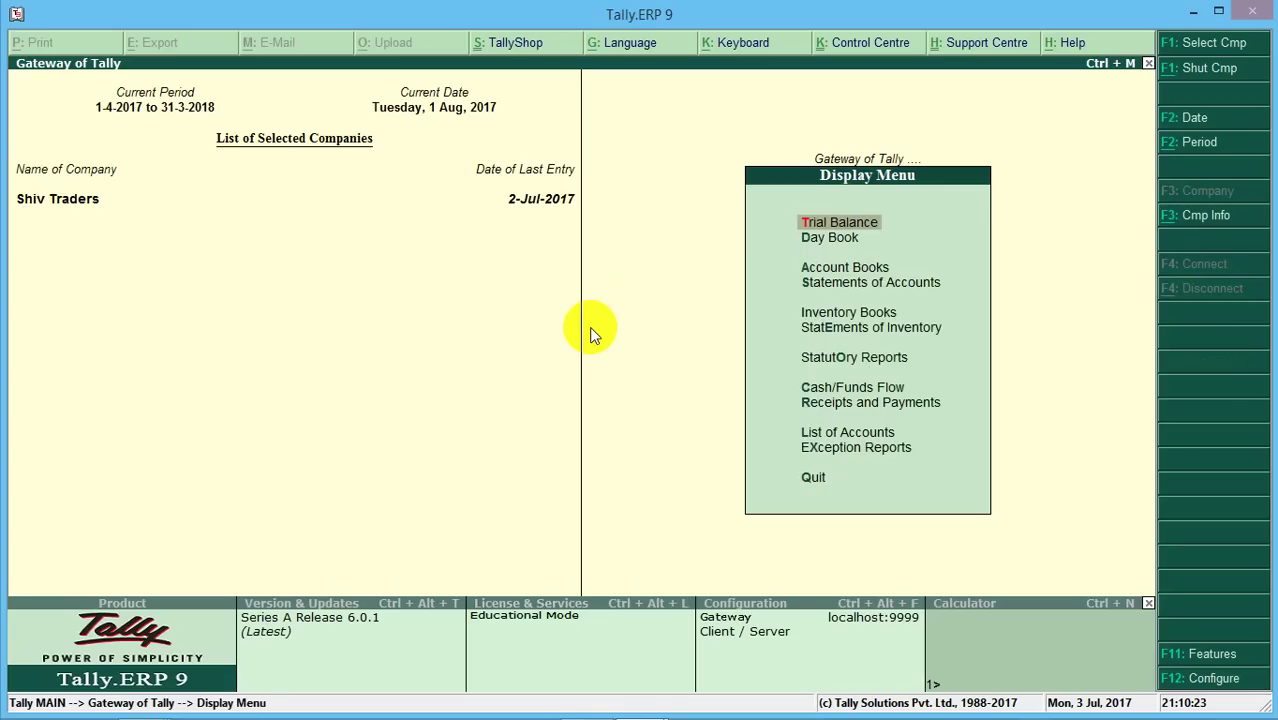
key(Down)
key(Down)
key(Down)
key(Down)
key(Down)
key(Return)
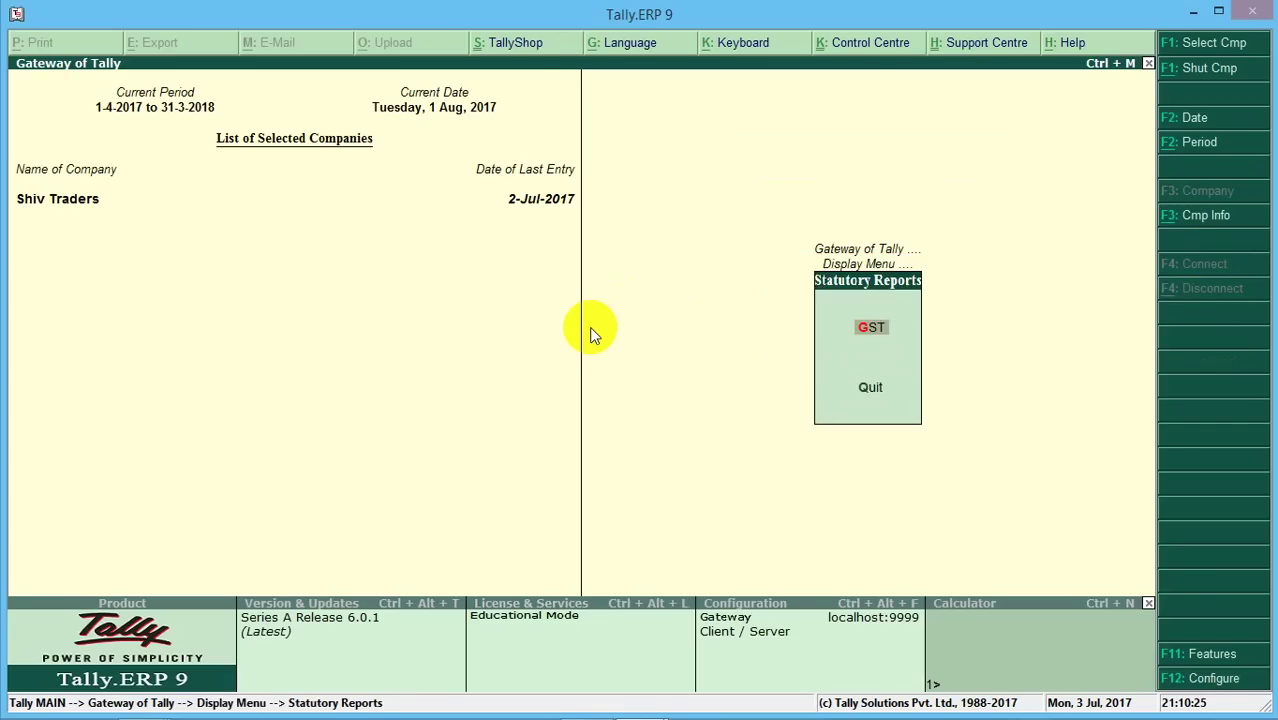
key(Return)
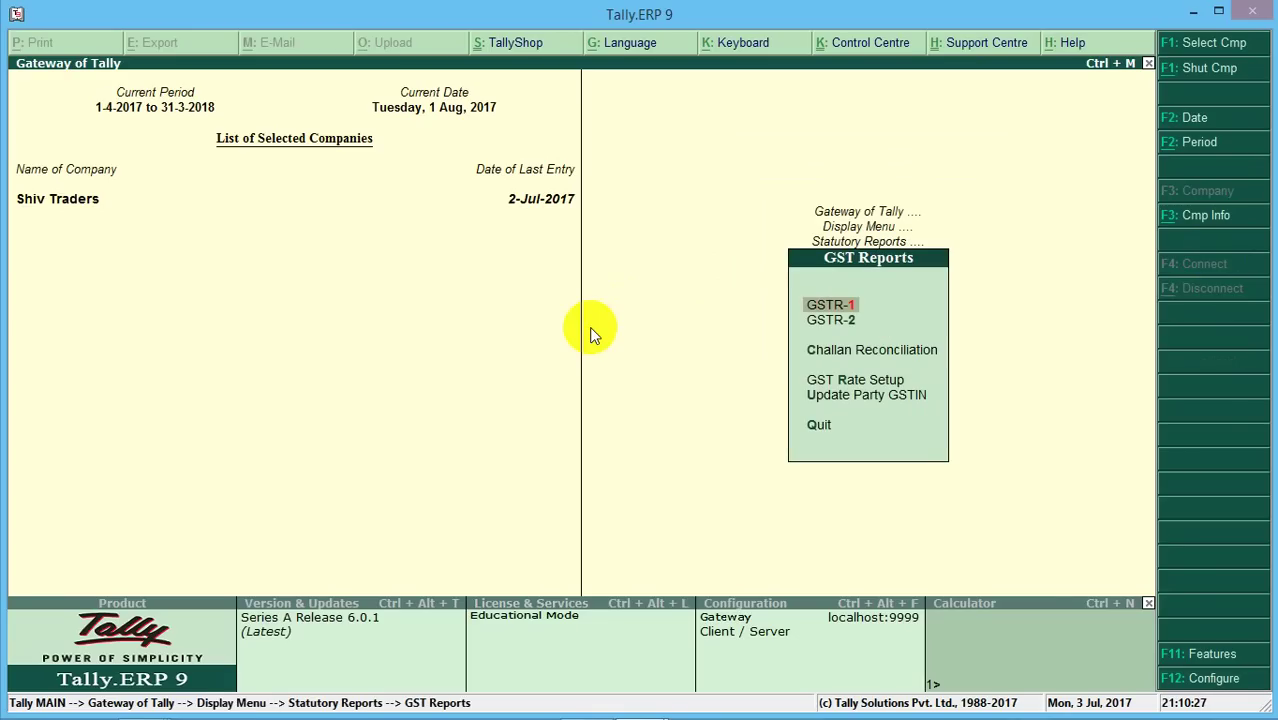
key(Return)
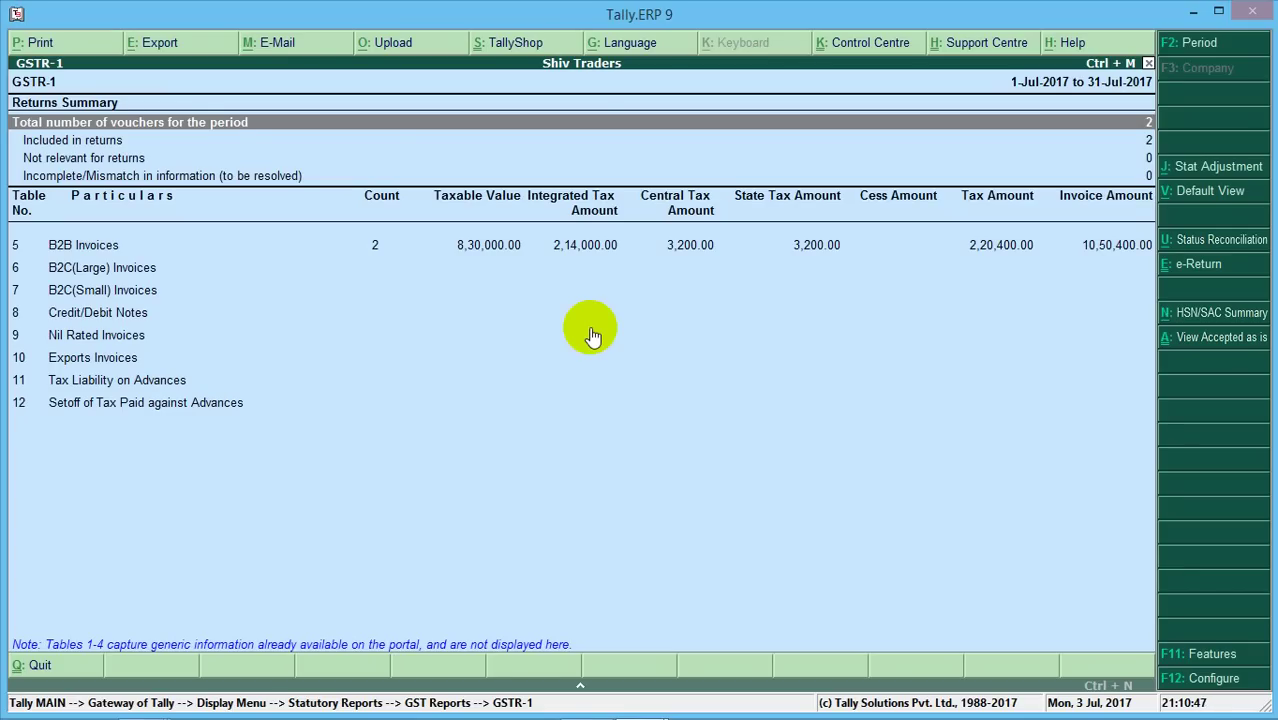
- Examine the B2B, B2C(Large) and B2C(Small) invoice rows of the return, and leave the report
key(Down)
key(Down)
key(Down)
key(Down)
key(Down)
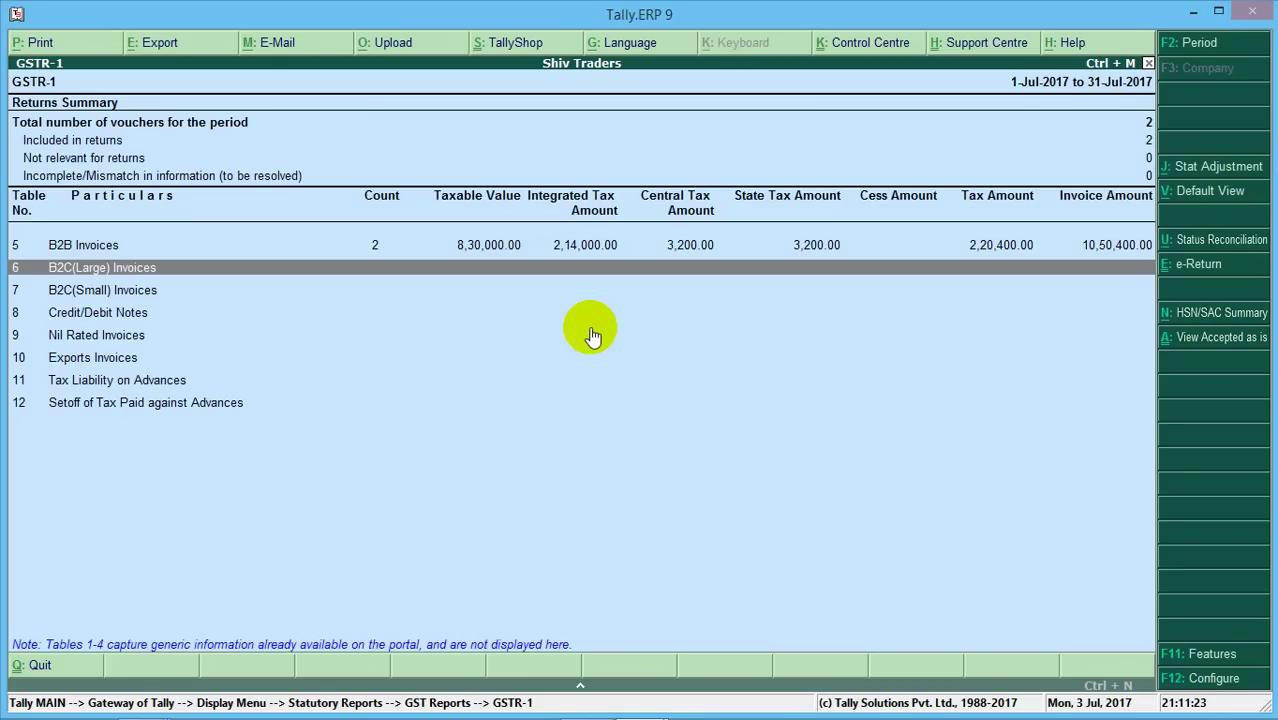
key(Down)
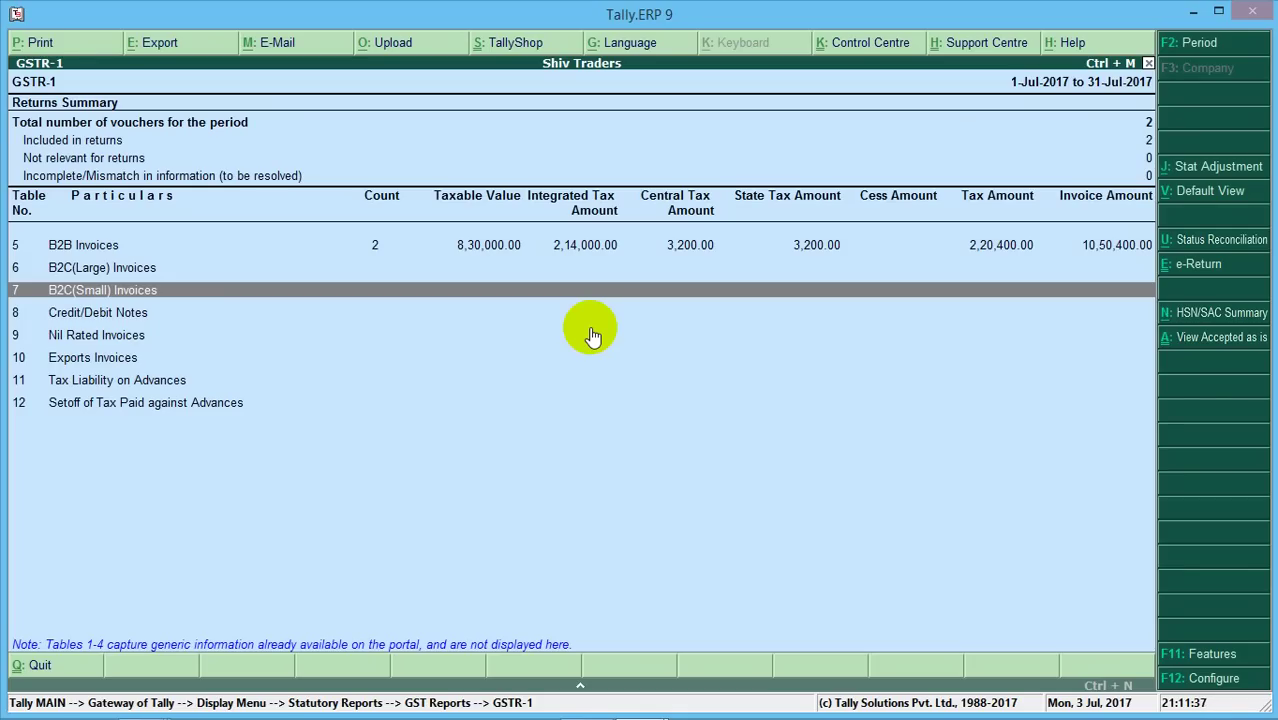
key(Escape)
key(Escape)
key(Escape)
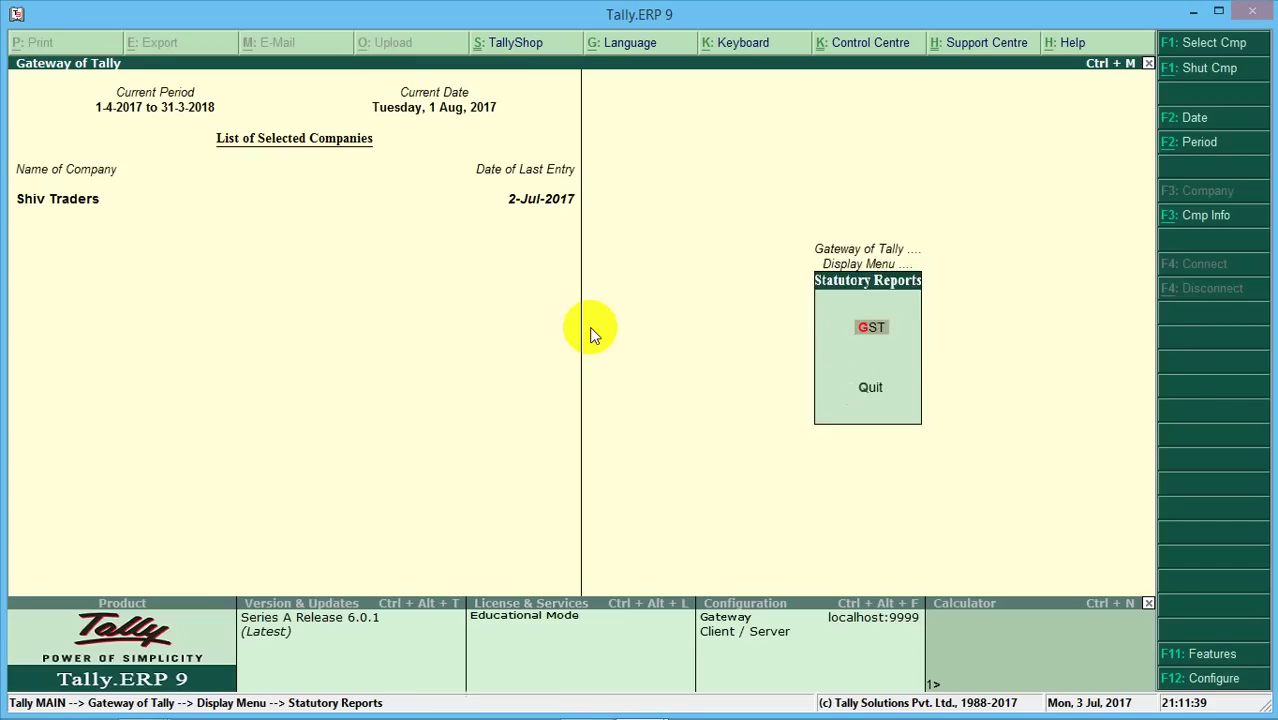
key(Escape)
- Start a new sales voucher with ARK LTD. as the party and SALES as the sales ledger
key(Up)
key(Up)
key(Up)
key(Up)
key(Up)
key(Up)
key(Up)
key(Up)
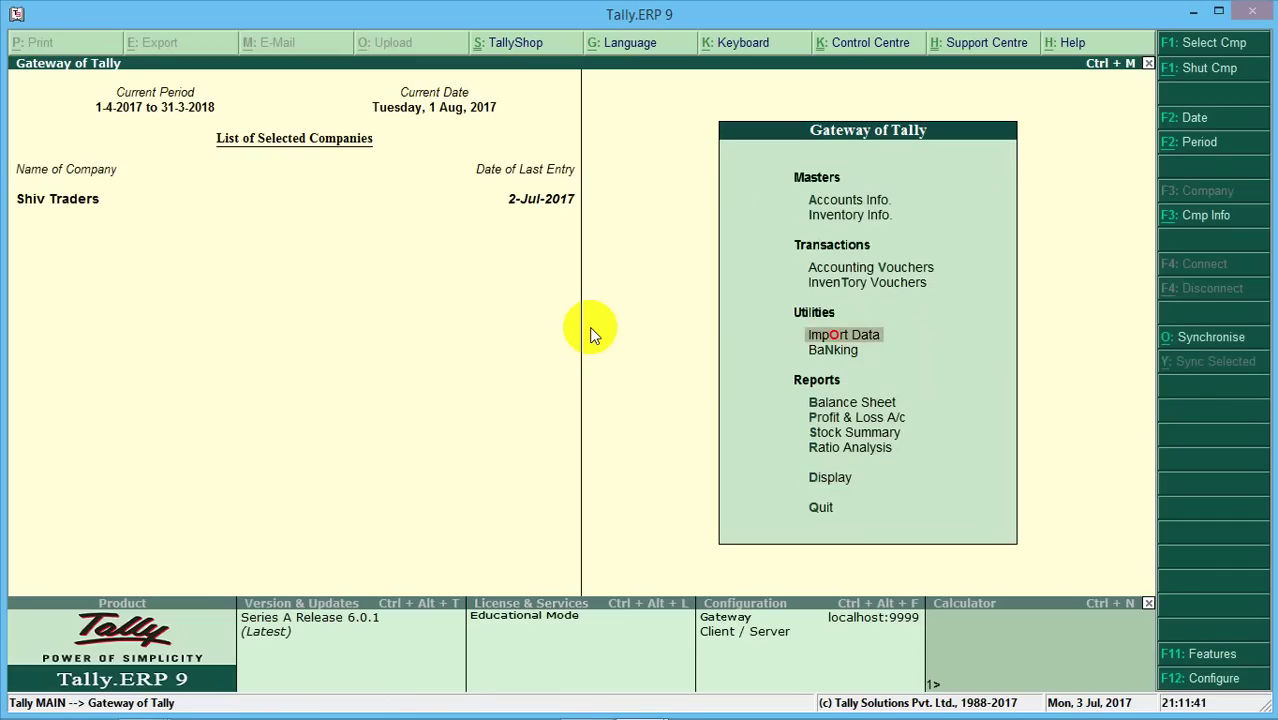
key(Return)
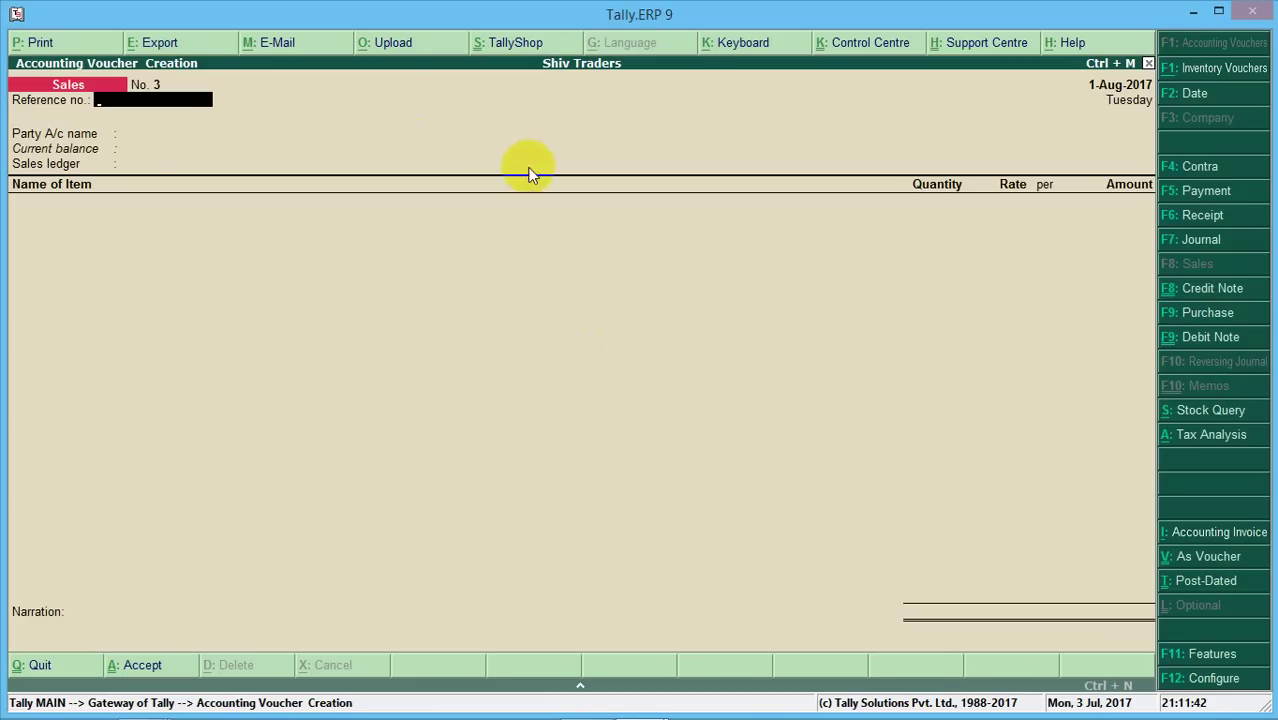
click(419, 265)
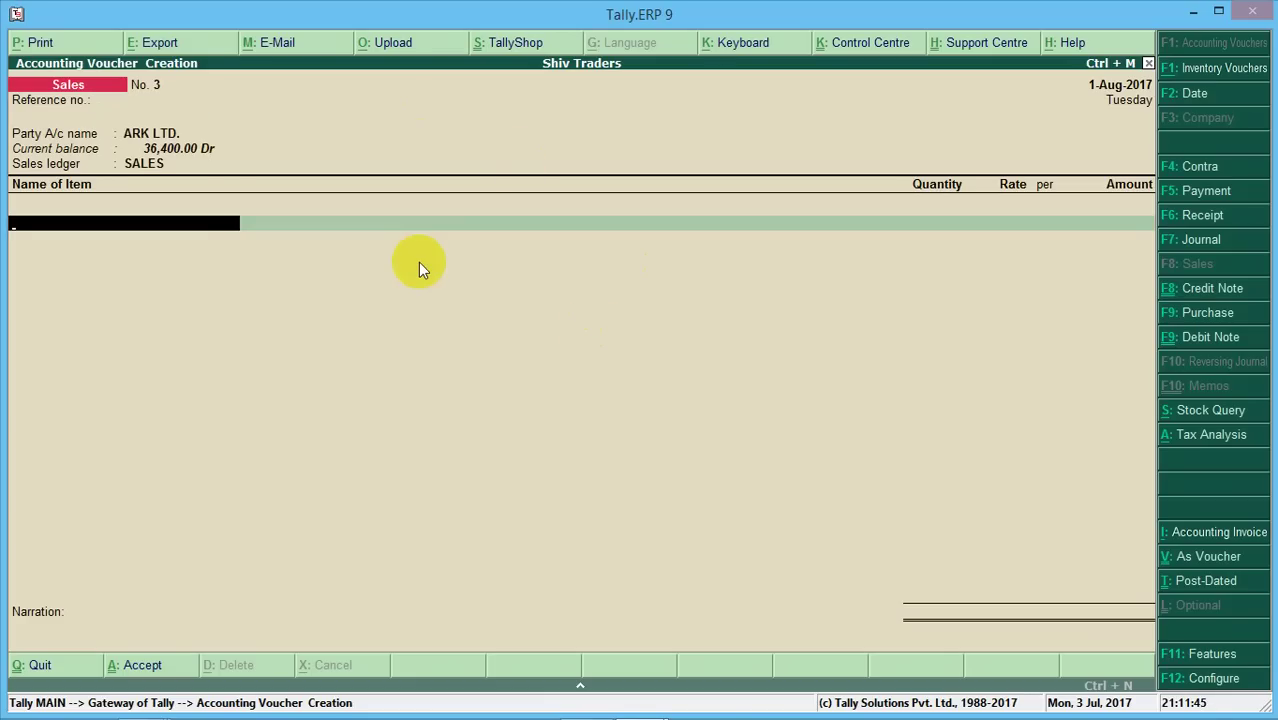
- Create a new party ledger from within the voucher, entering the customer's name and keeping it under Sundry Debtors with bill-by-bill balances
key(BackSpace)
key(BackSpace)
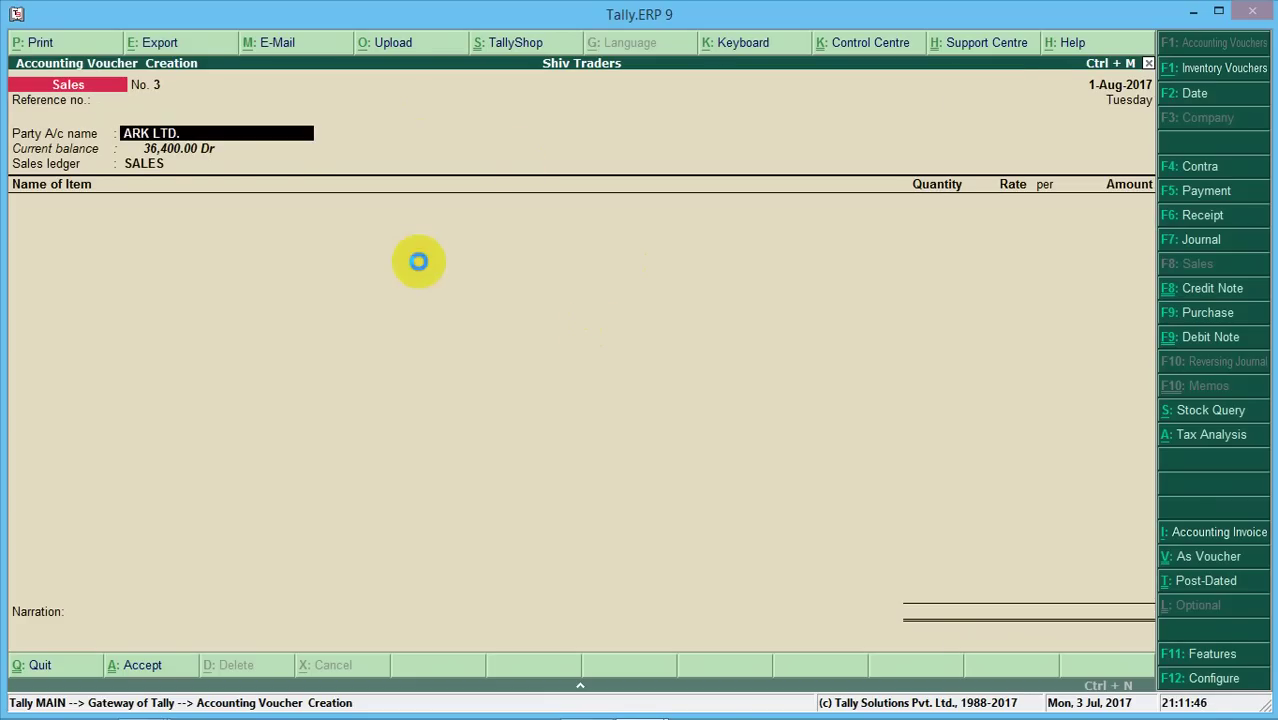
key(alt+c)
text(MR)
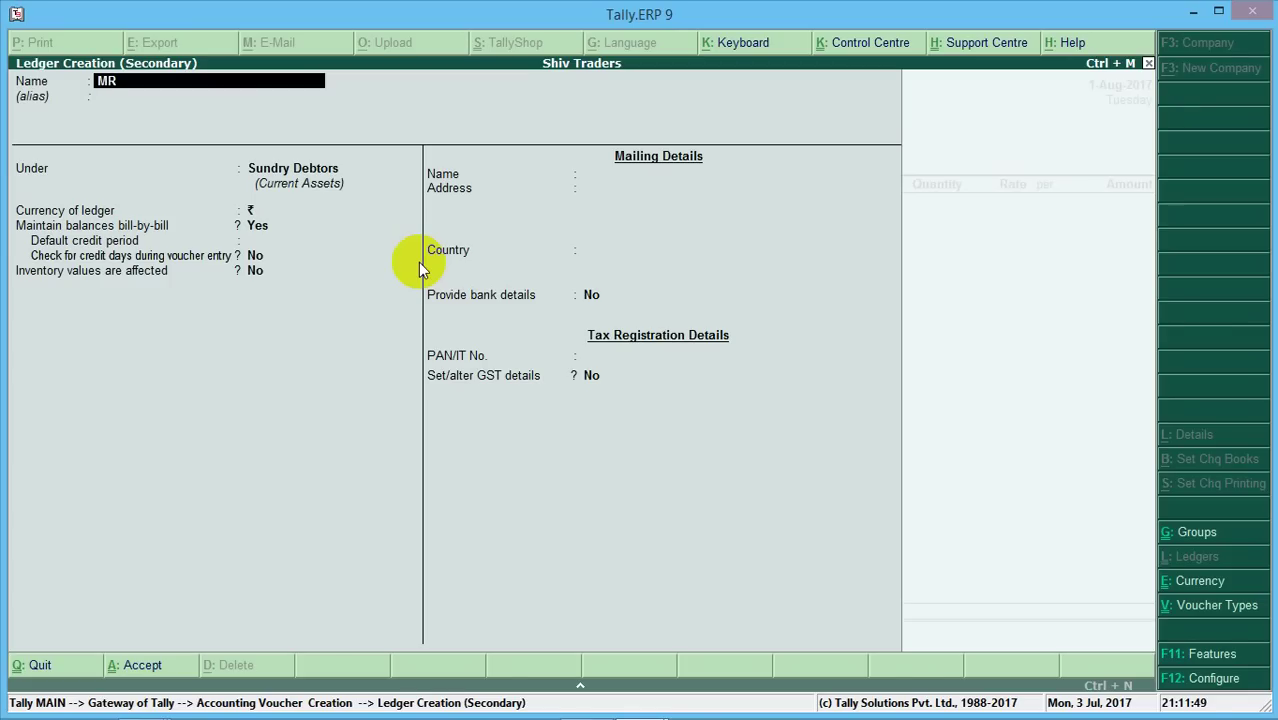
text(. AMAN)
key(Return)
key(Return)
key(Return)
key(Return)
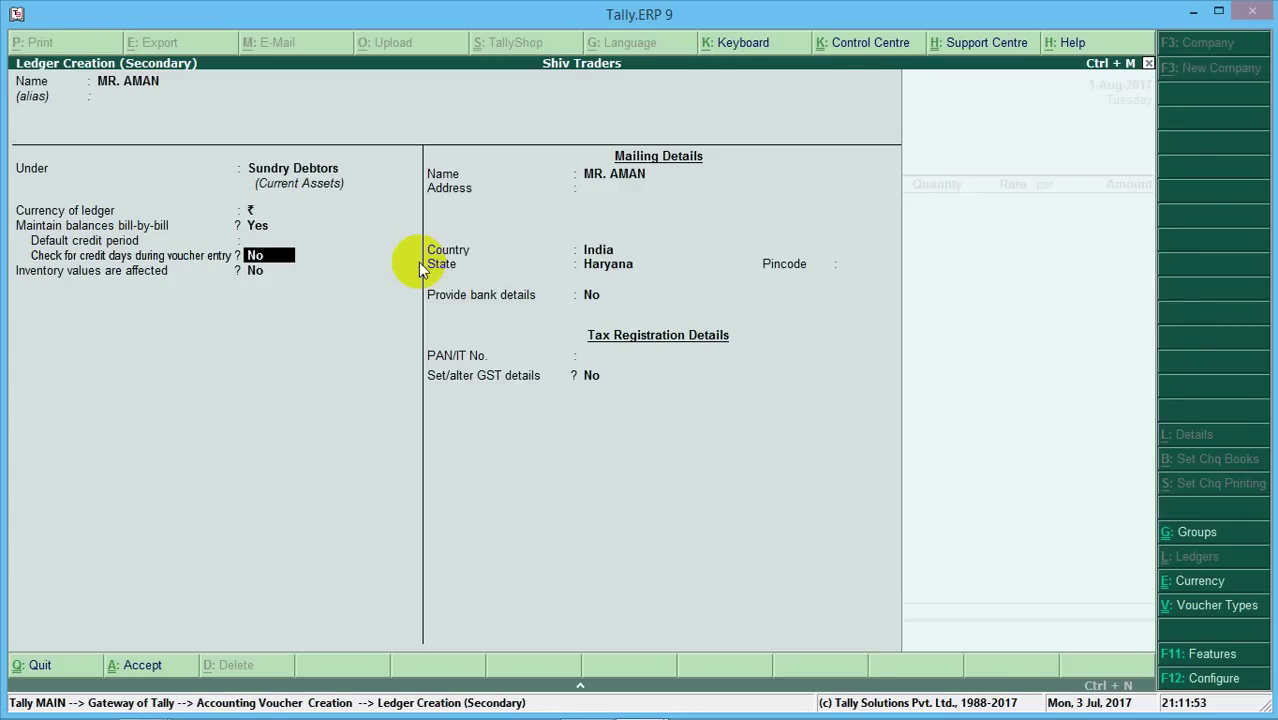
- Keep India and Haryana as the new ledger's mailing country and state, without address, bank details or PAN
key(Return)
key(Return)
key(Return)
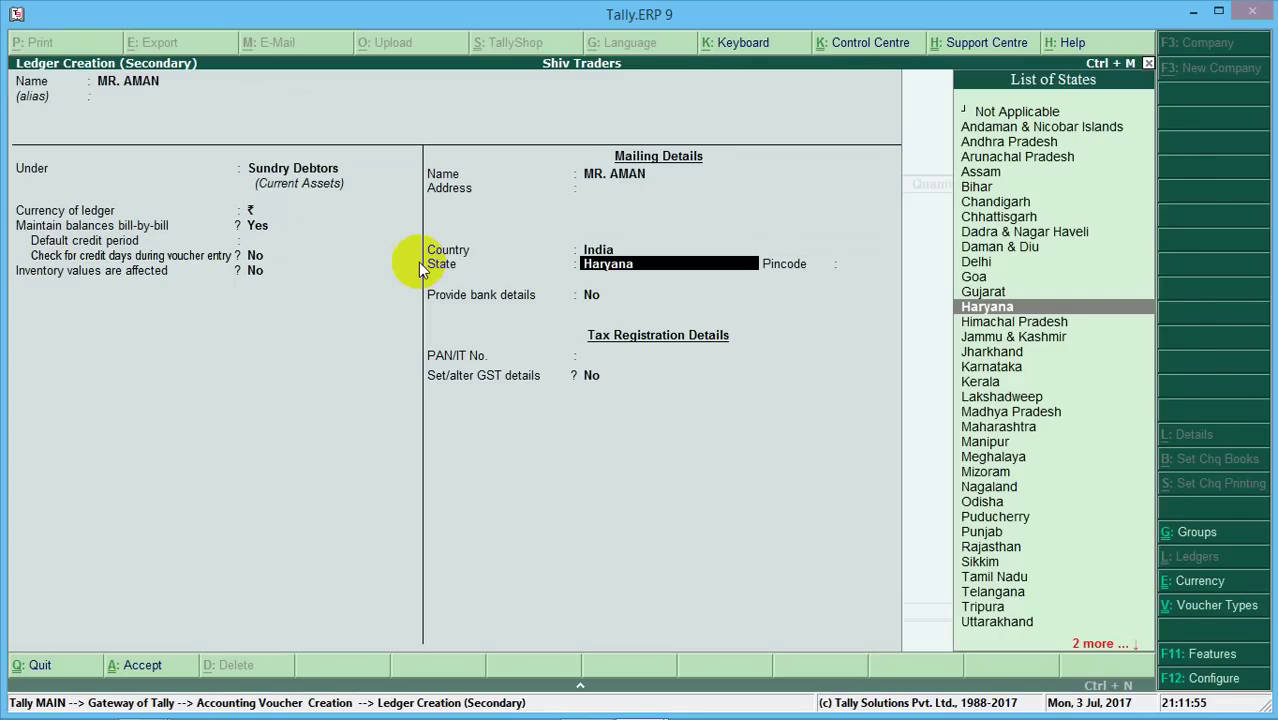
key(Return)
key(Return)
key(Return)
key(Return)
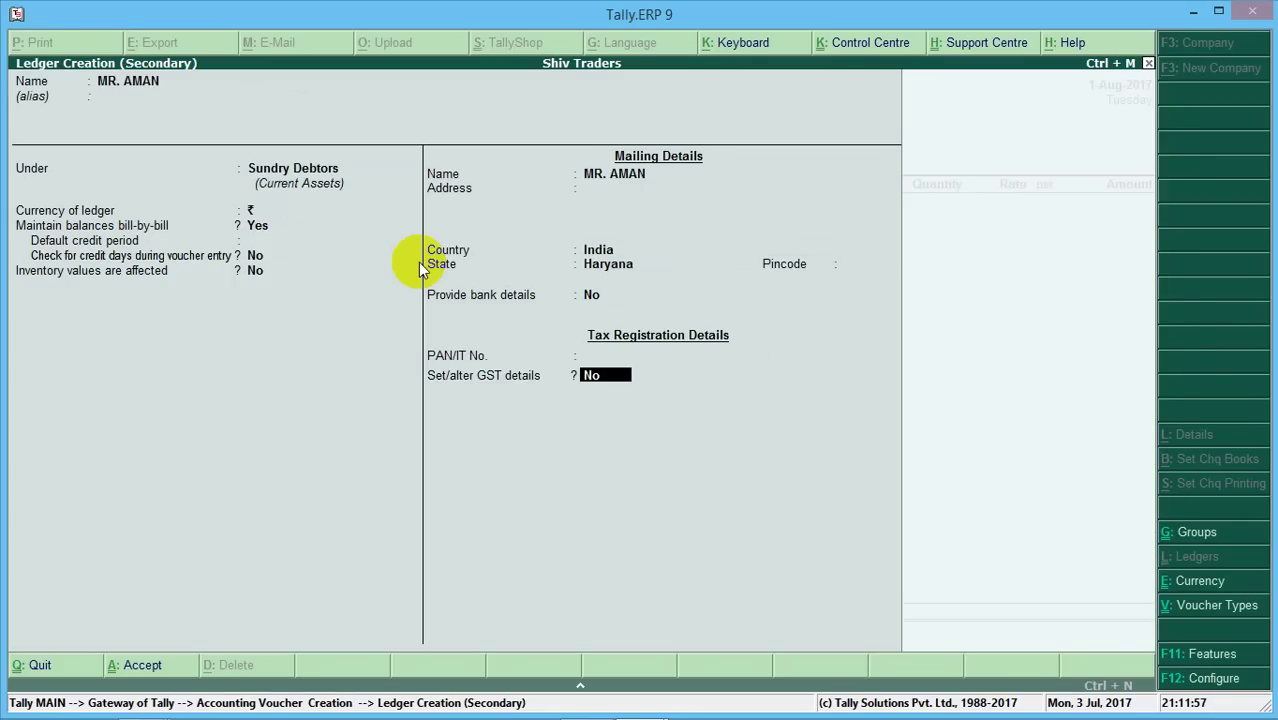
- Enable GST details for the customer ledger with registration type Consumer, and save the ledger
key(y)
key(Return)
key(Down)
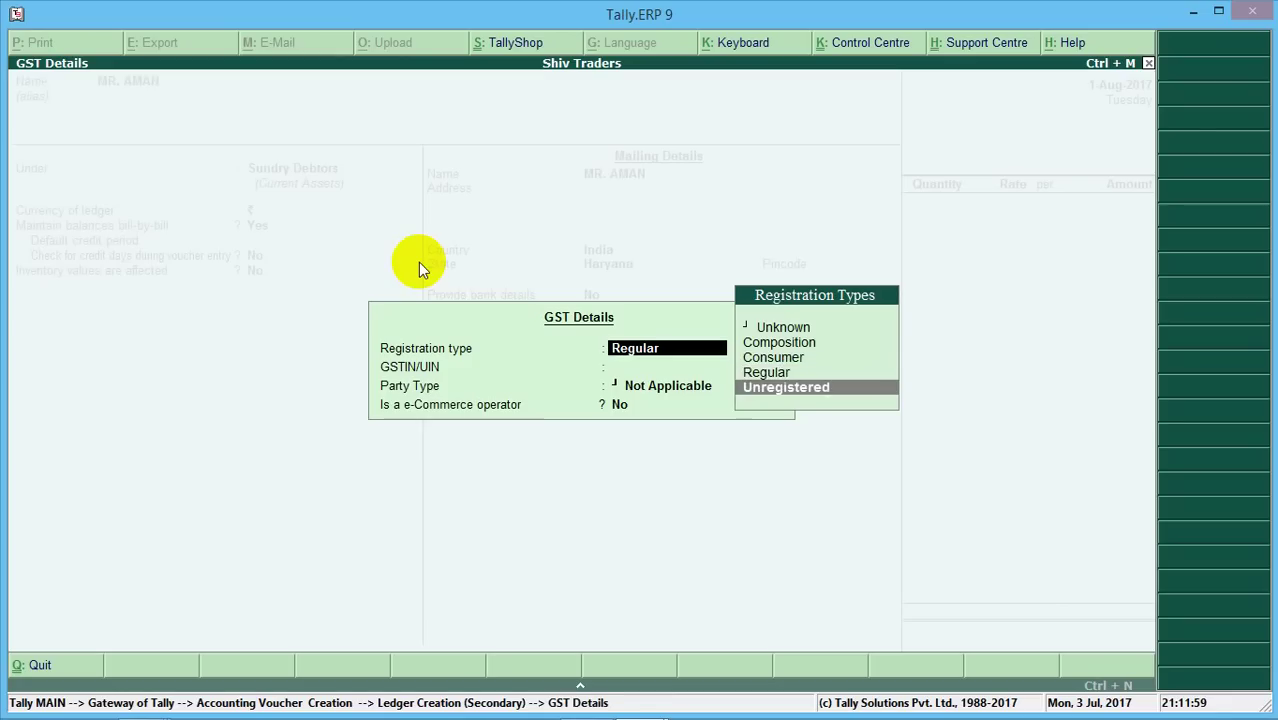
key(Up)
key(Up)
key(ctrl+a)
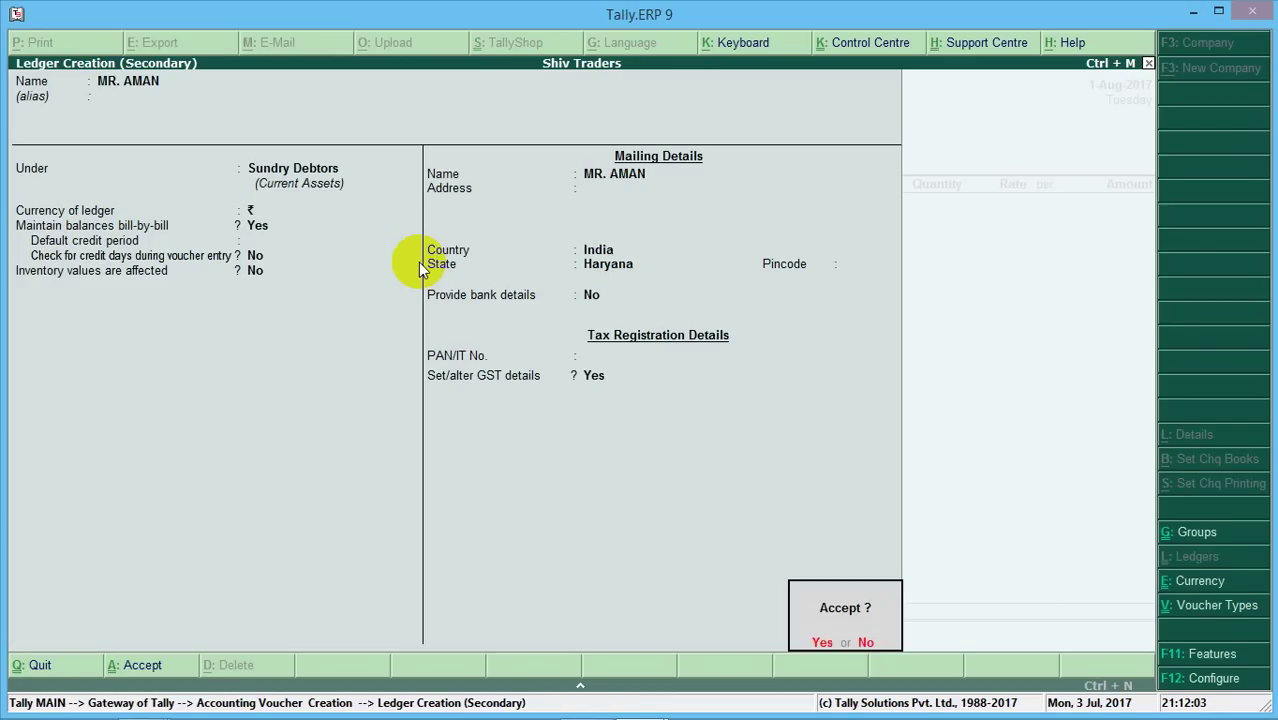
click(417, 262)
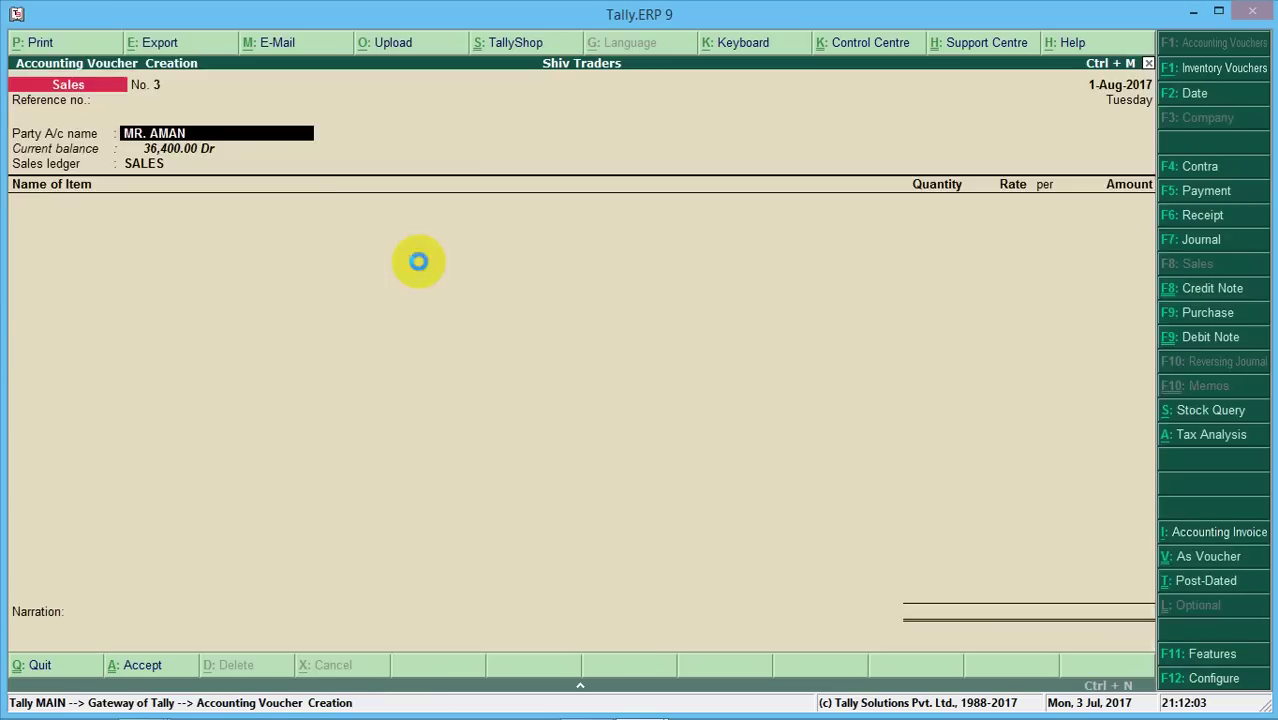
- Accept the new customer as the voucher's party with blank despatch details, keeping SALES as the sales ledger
key(Return)
key(Return)
key(Return)
key(Return)
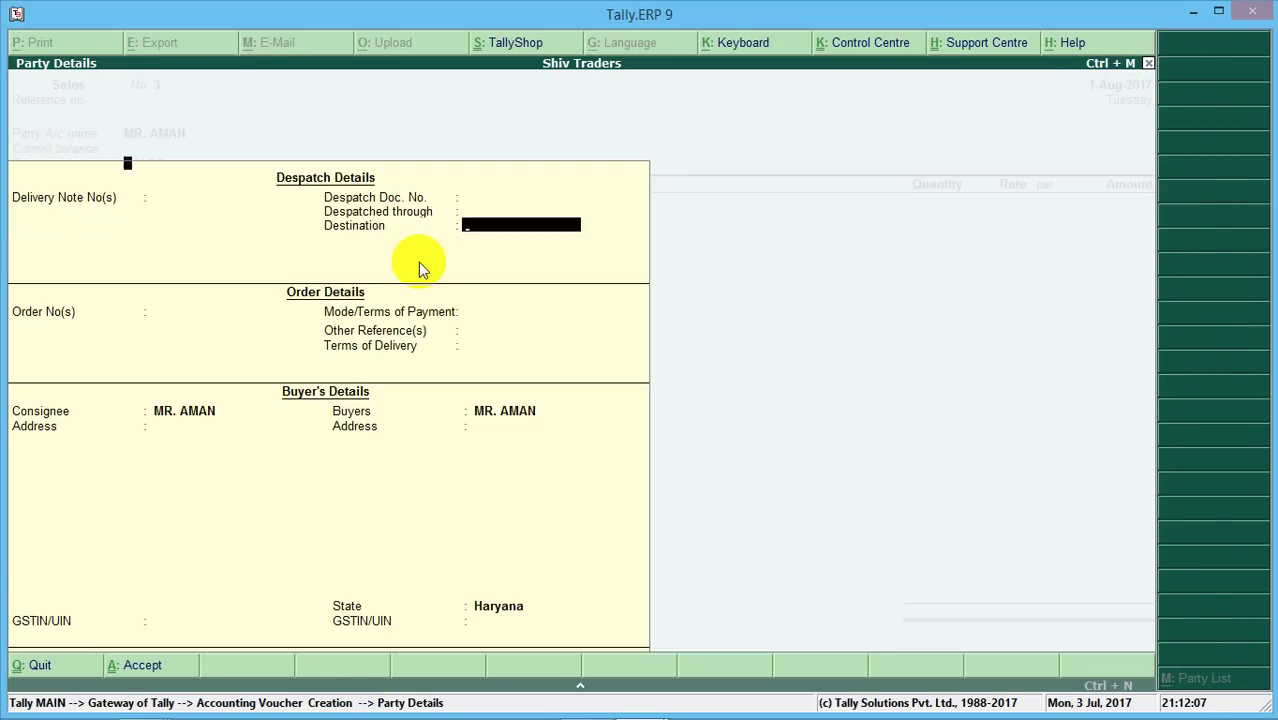
key(Return)
key(Return)
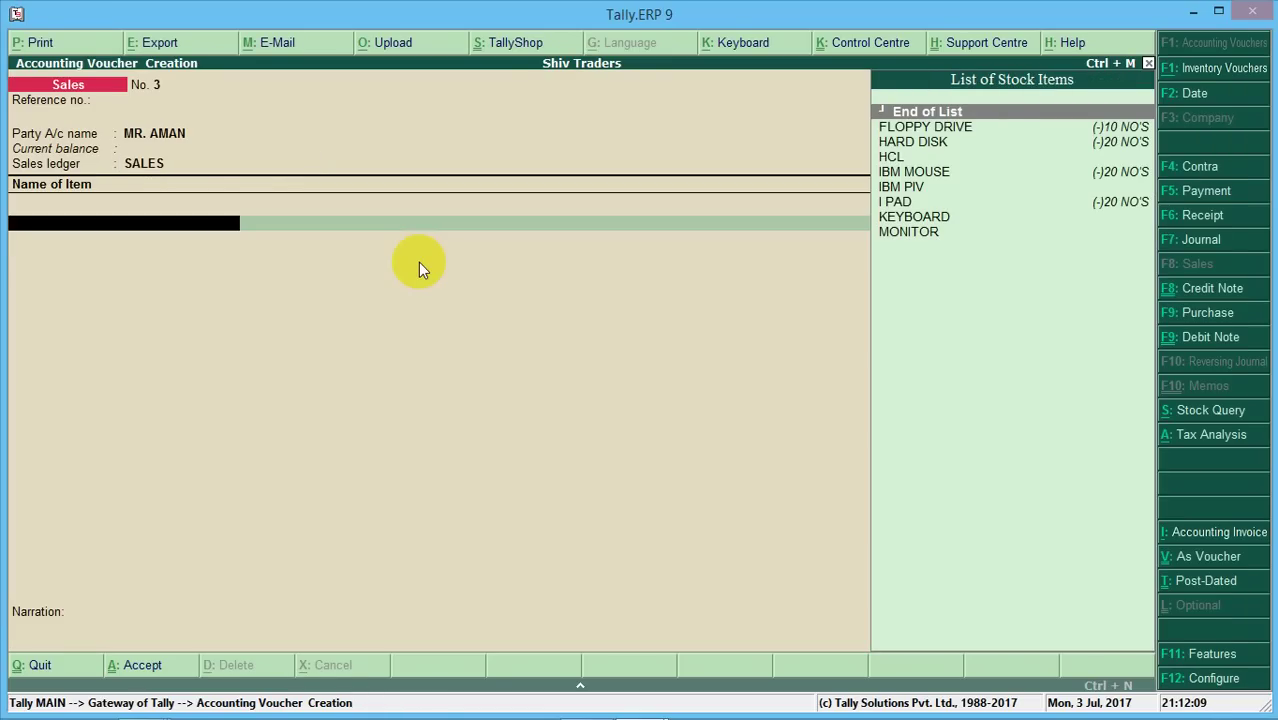
- Add FLOPPY DRIVE to the voucher from Main Location with a quantity of 20
key(Down)
key(Return)
text(1)
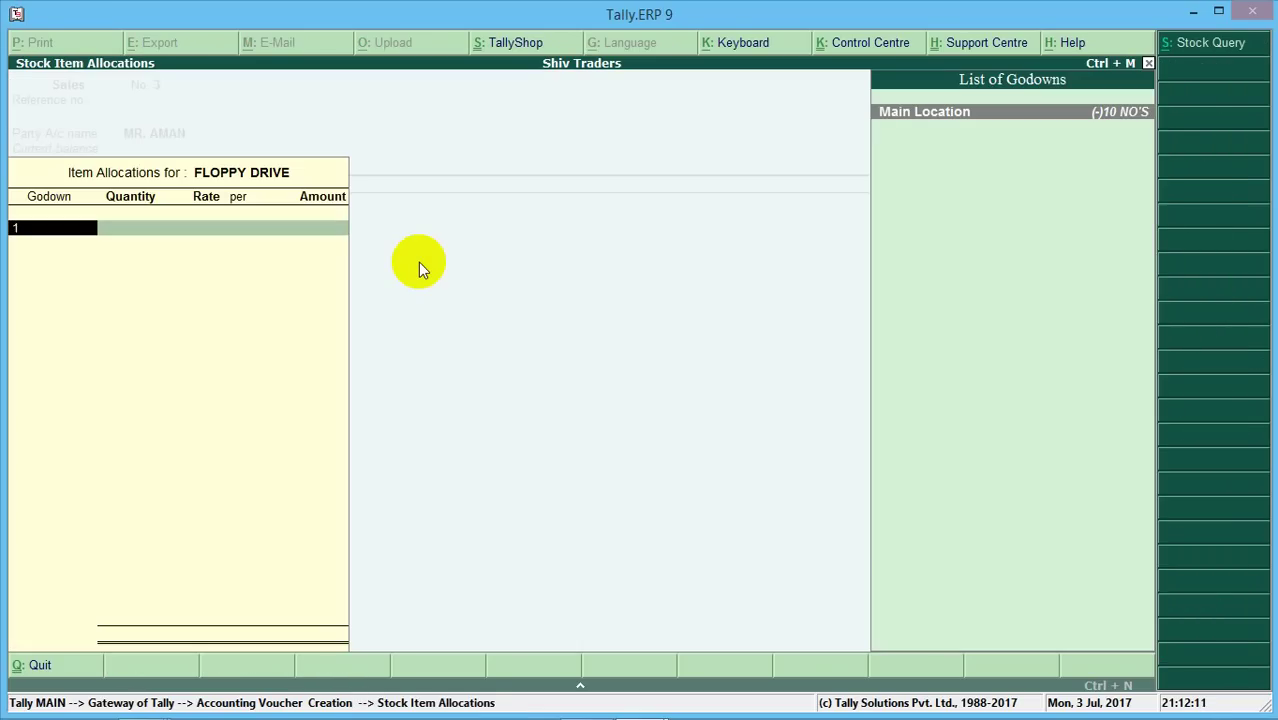
key(Return)
text(20)
key(Return)
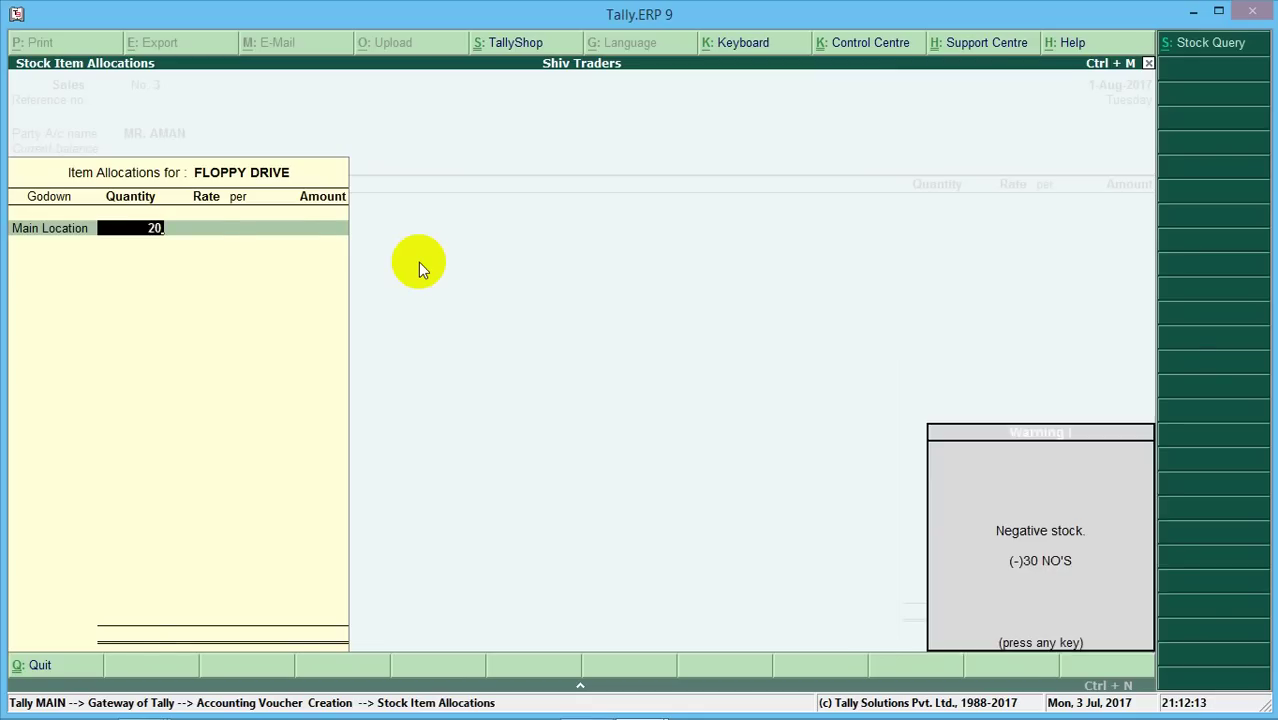
key(Return)
- Set the FLOPPY DRIVE quantity to 50
key(BackSpace)
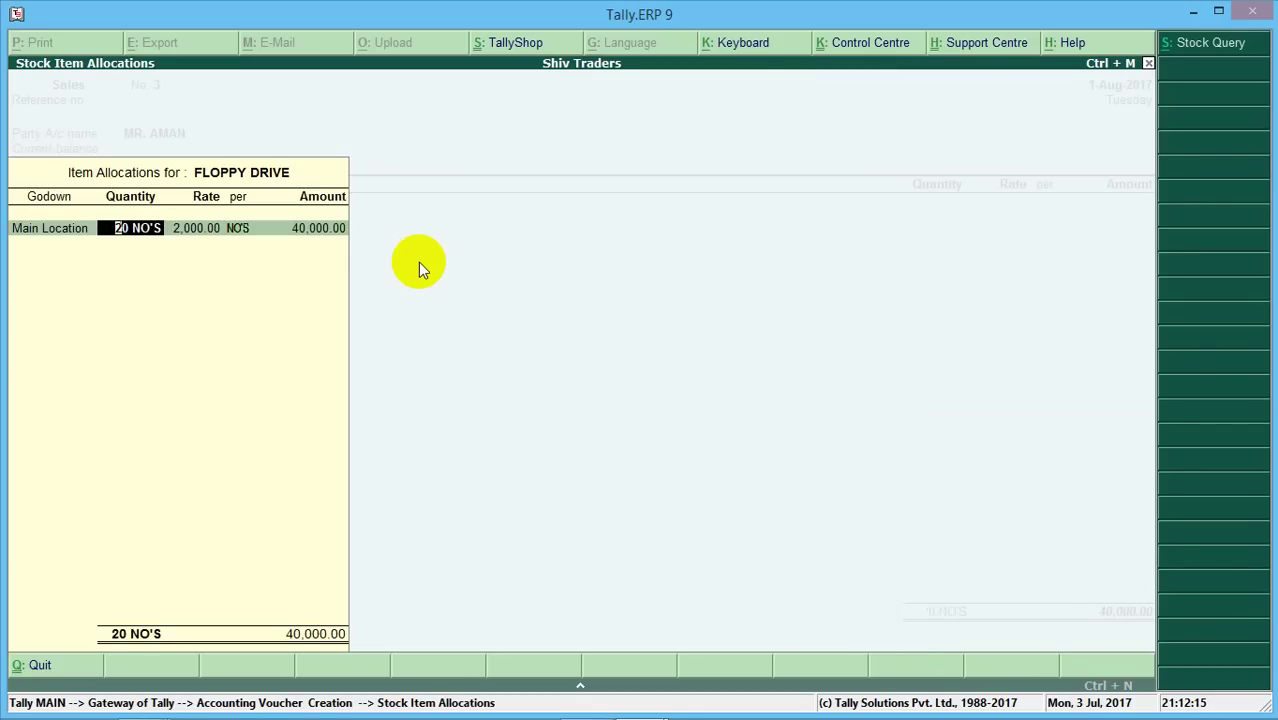
key(Return)
key(BackSpace)
text(50)
key(Return)
key(Return)
key(Return)
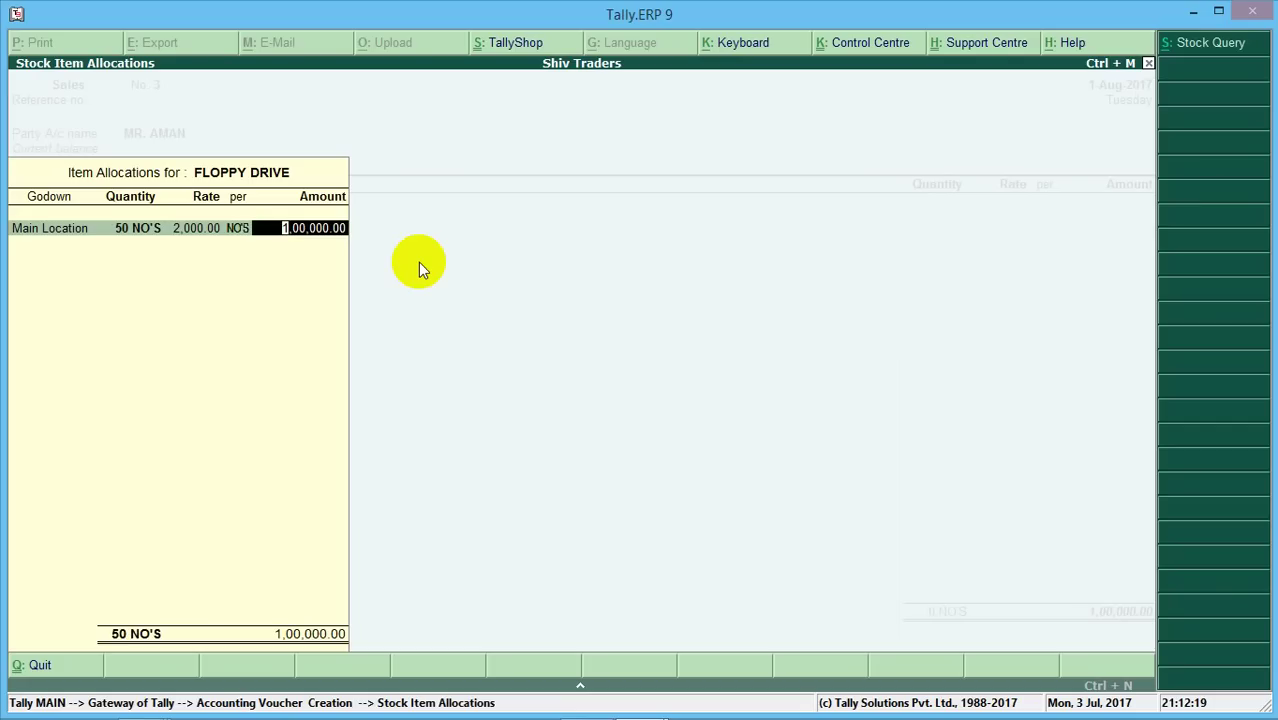
- Set the FLOPPY DRIVE rate to 5,000
key(BackSpace)
key(BackSpace)
text(5)
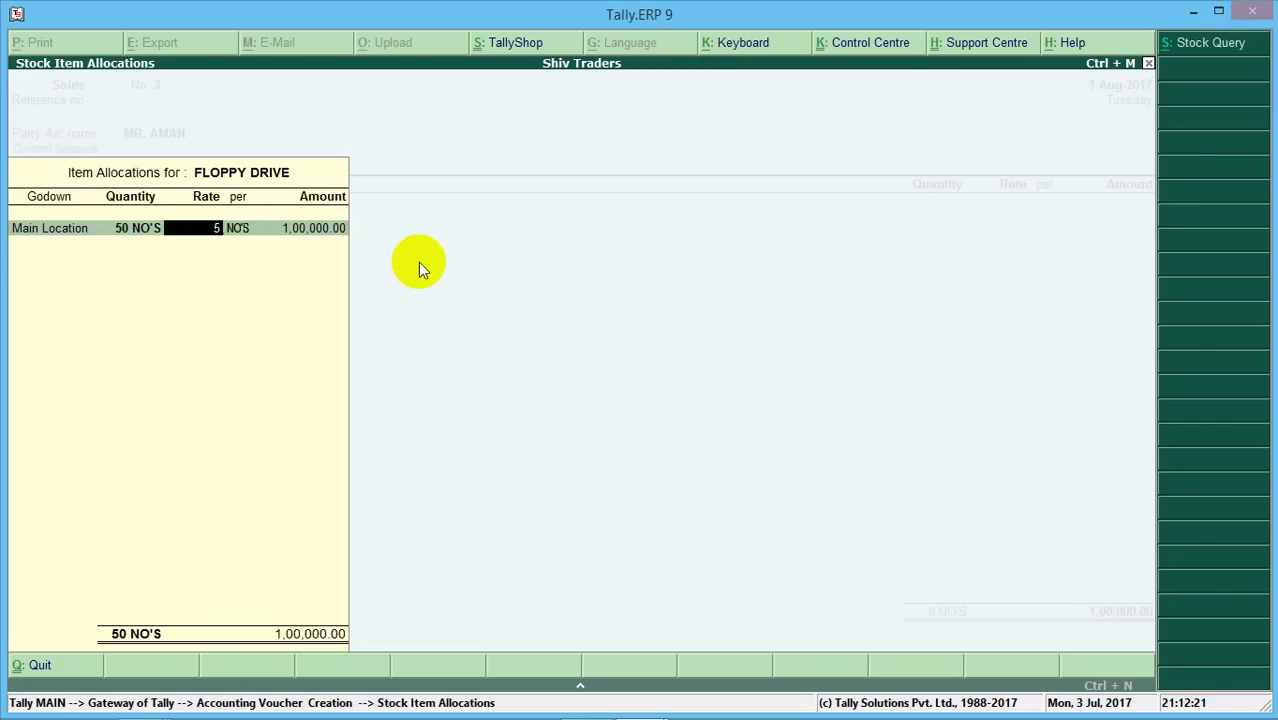
text(,0000)
key(Return)
key(Return)
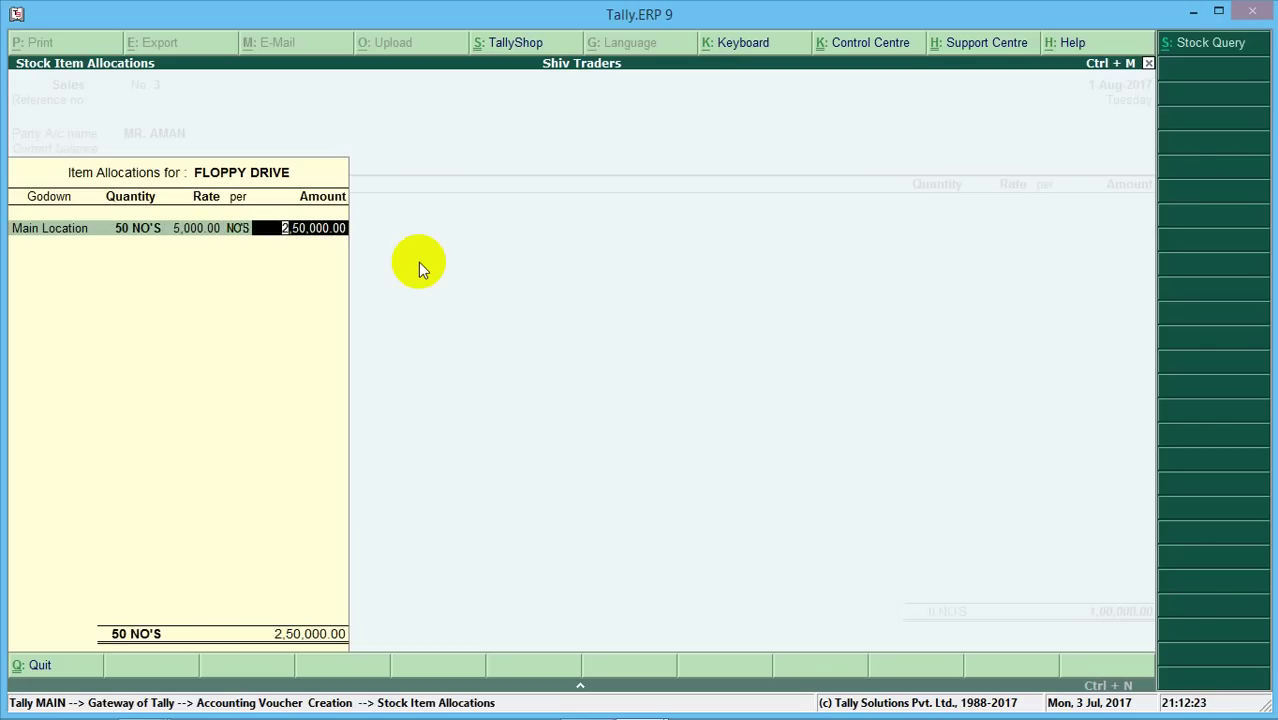
- Set the FLOPPY DRIVE rate to 3500 and accept the item allocation
key(BackSpace)
key(BackSpace)
text(3500)
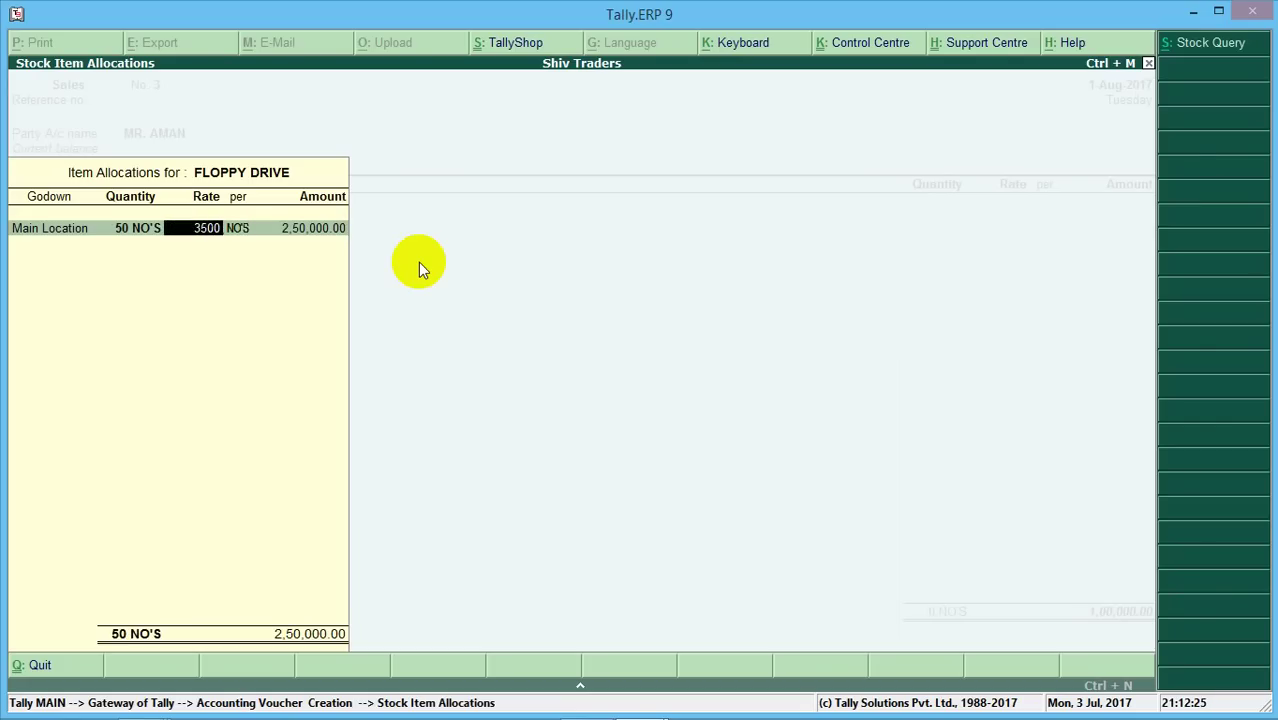
key(Return)
key(Return)
key(Return)
key(BackSpace)
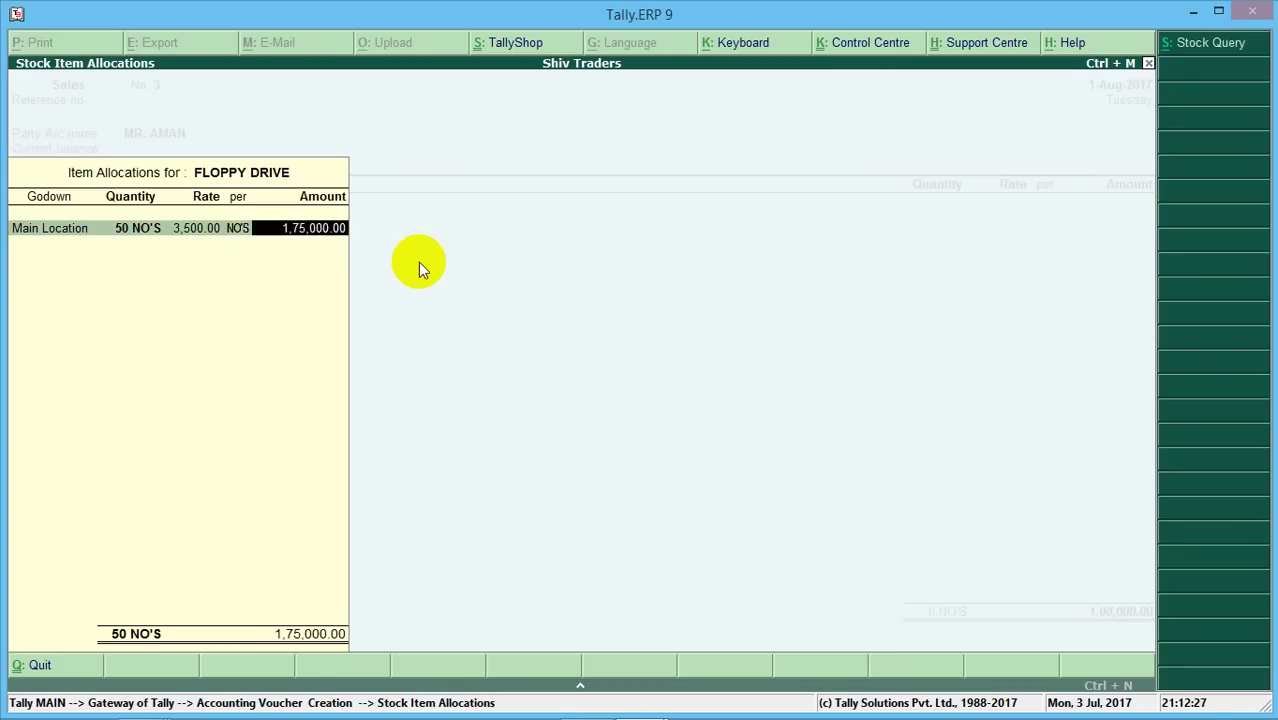
key(BackSpace)
key(BackSpace)
key(BackSpace)
key(Return)
key(Return)
key(Return)
key(Return)
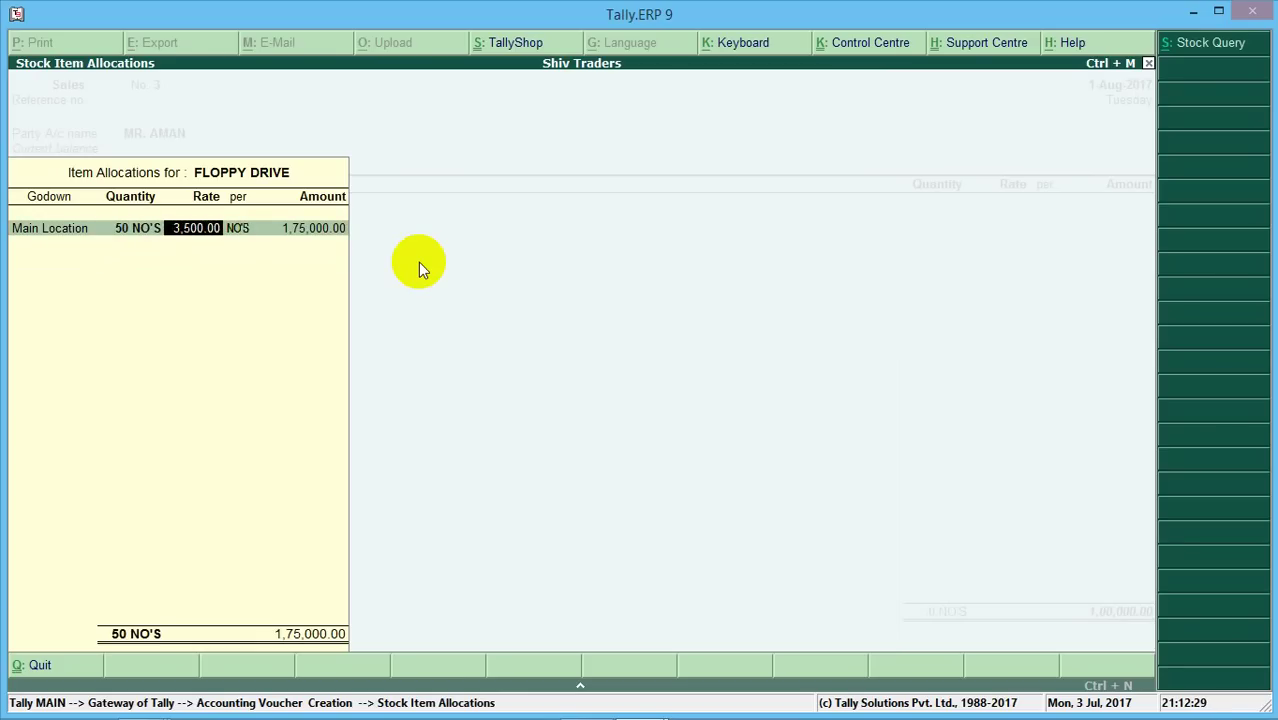
key(Return)
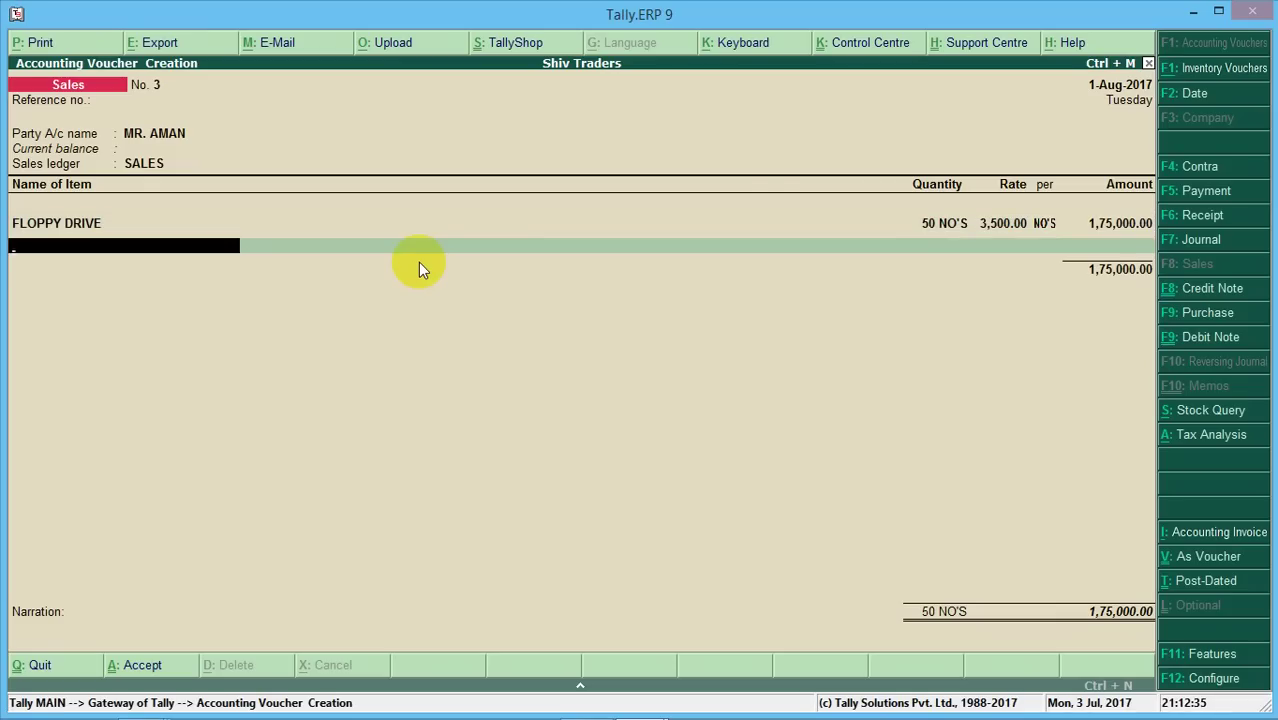
- Try to finish the voucher without adding any tax ledger
key(Return)
key(Return)
key(Return)
key(Return)
key(Return)
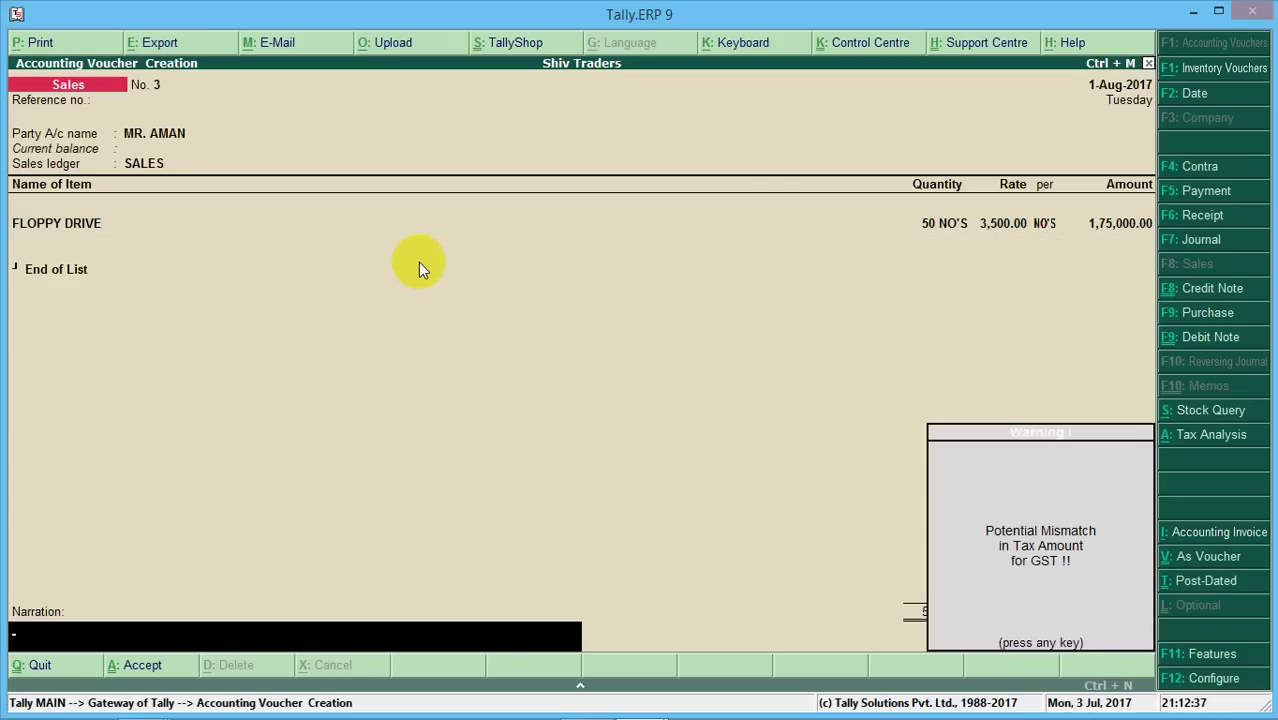
key(BackSpace)
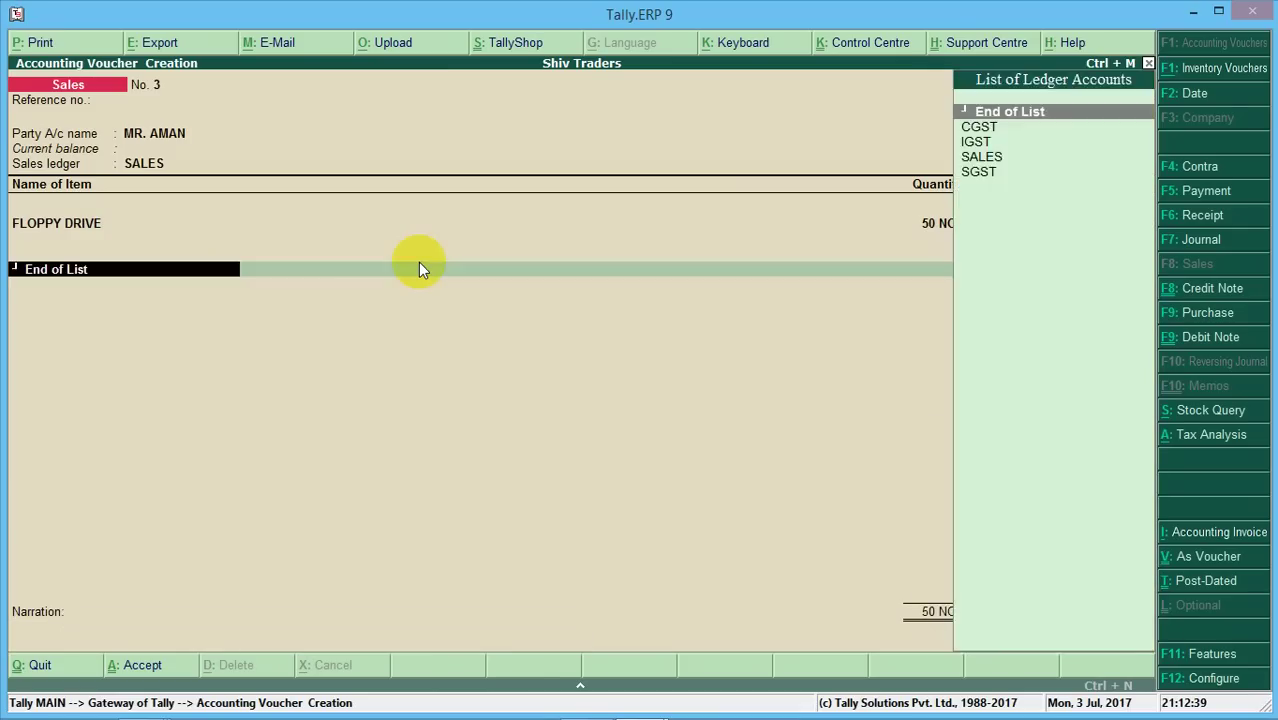
- Add the CGST ledger to the voucher below the FLOPPY DRIVE item
key(BackSpace)
key(Return)
key(Return)
key(BackSpace)
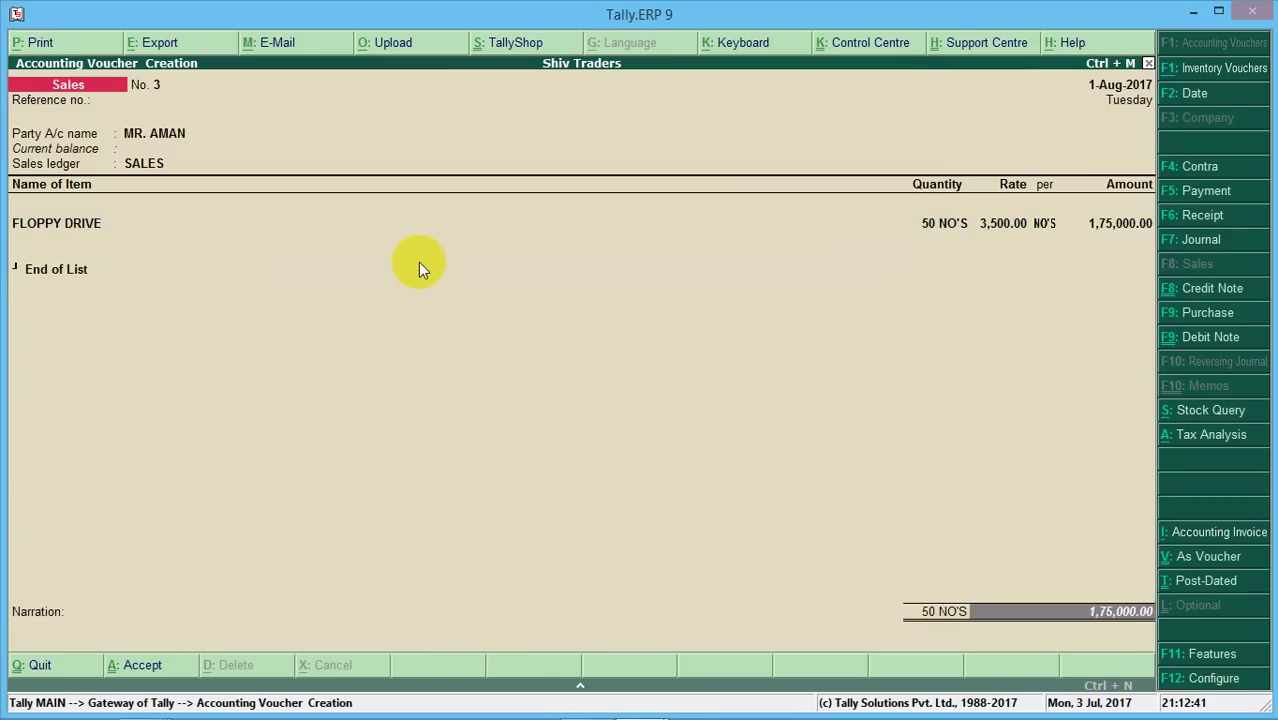
key(Return)
key(Down)
key(Return)
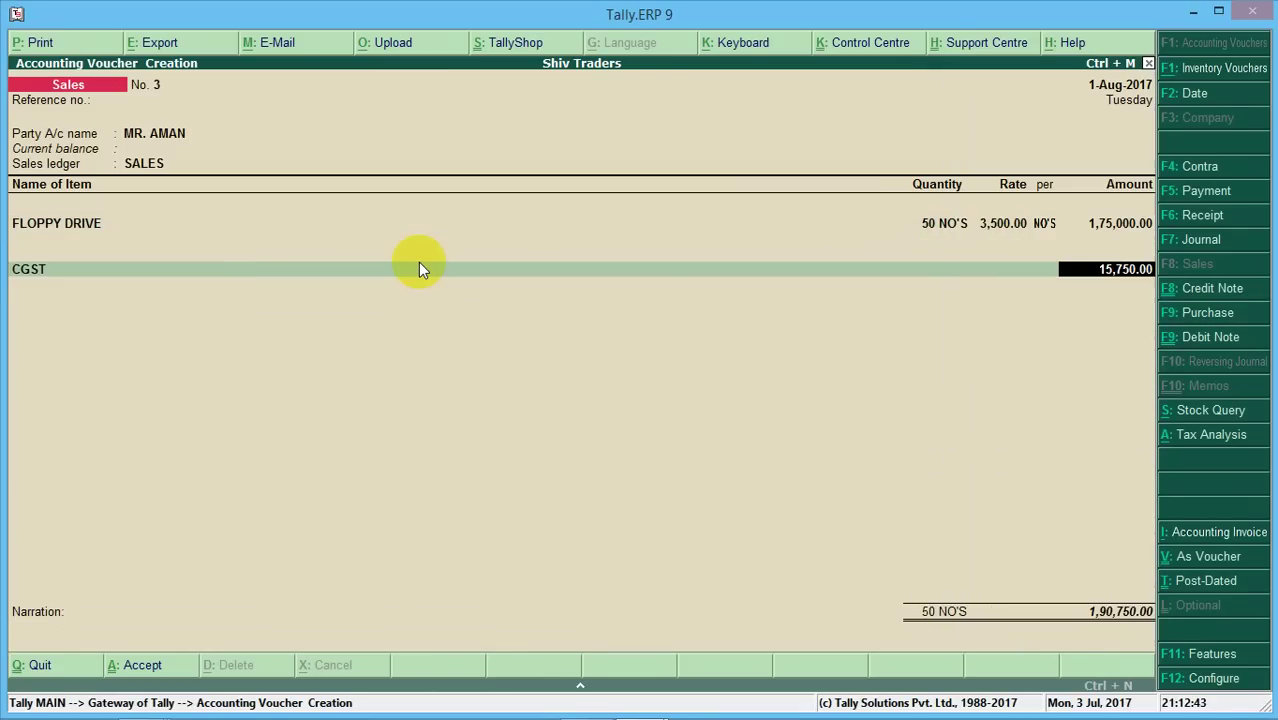
- Accept the CGST amount and add the SGST ledger below it with its calculated amount
key(Return)
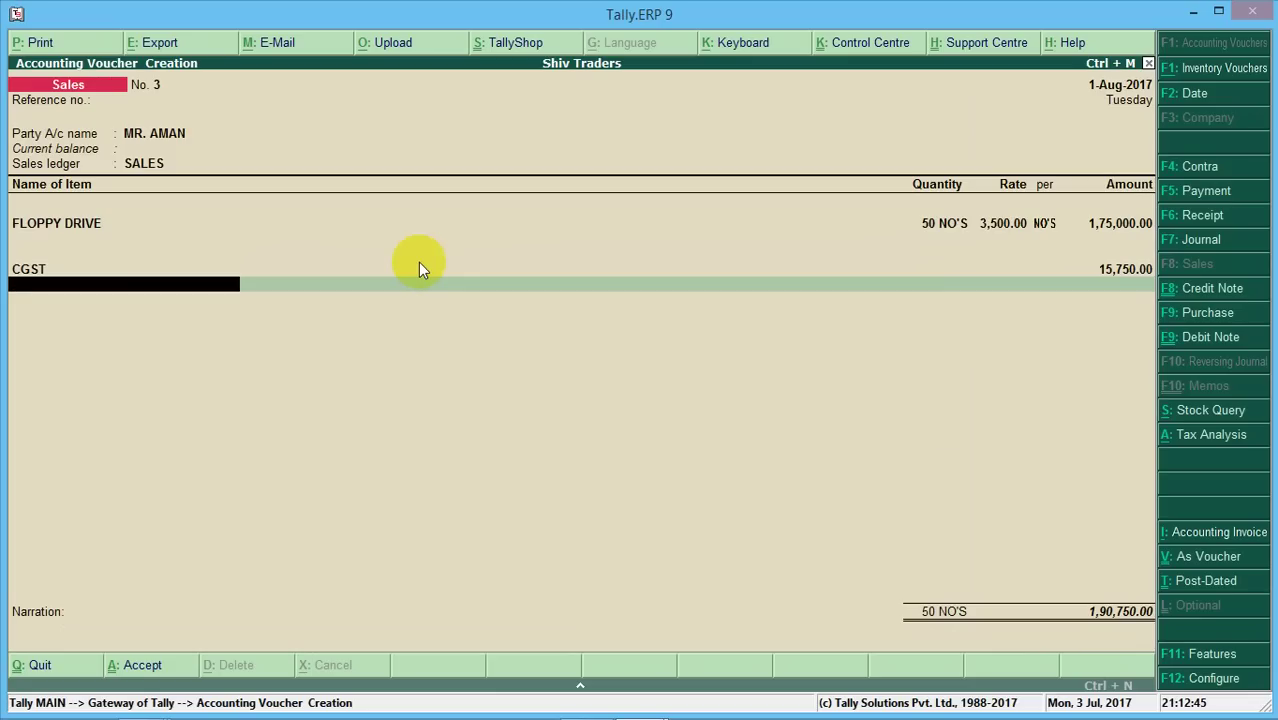
text(S)
key(Down)
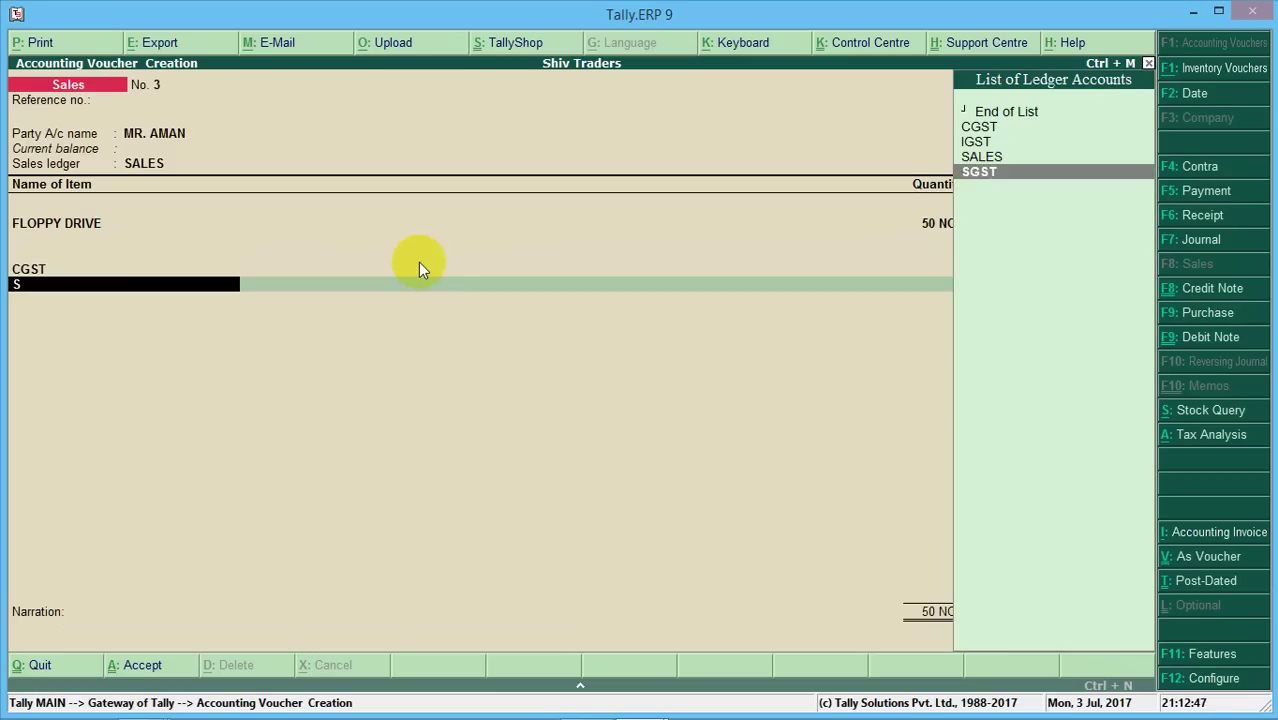
key(Up)
key(Up)
key(Down)
key(Down)
key(Return)
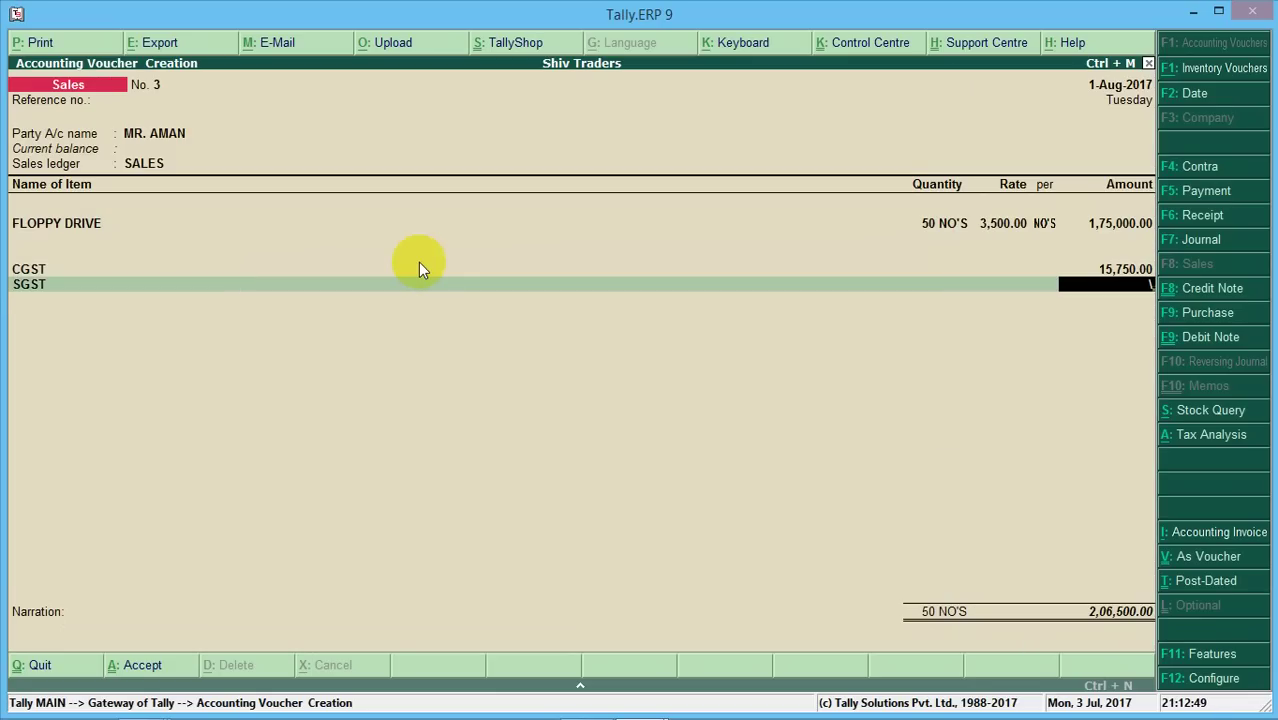
key(BackSpace)
key(Return)
key(Return)
text(I)
key(Return)
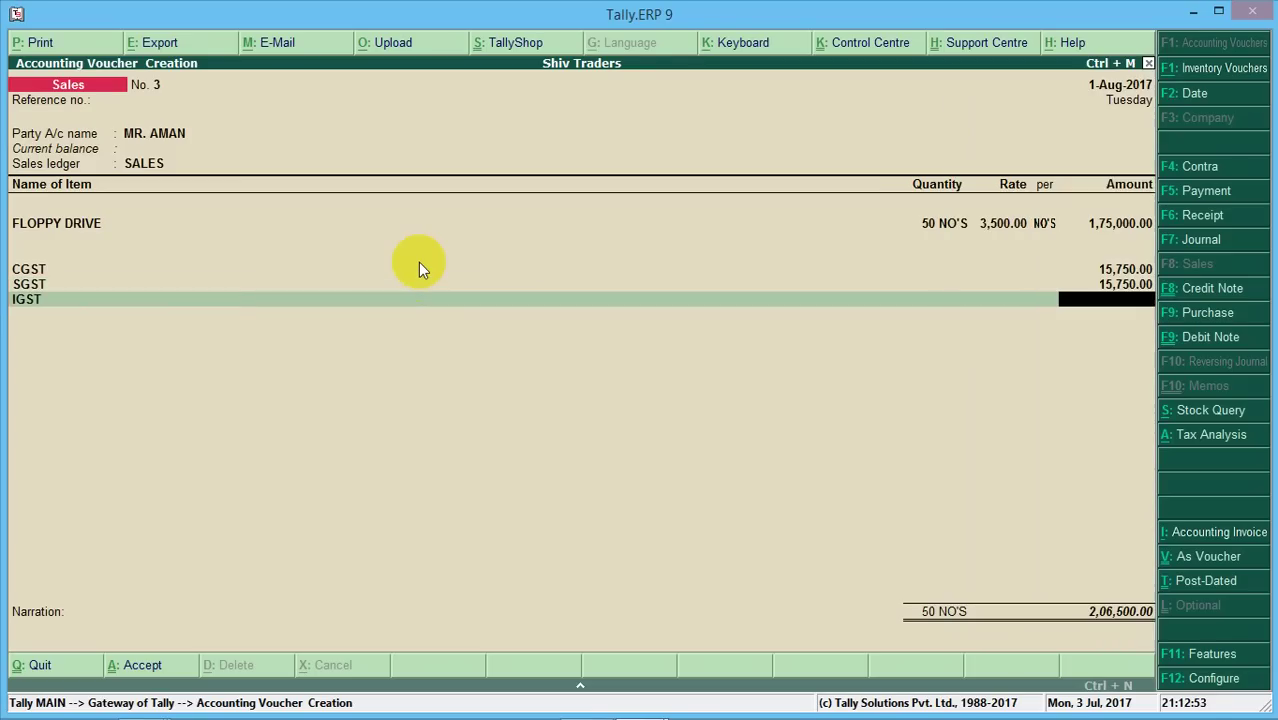
key(BackSpace)
- End the ledger list after SGST, leave the narration empty and save the sales voucher
key(Up)
key(Up)
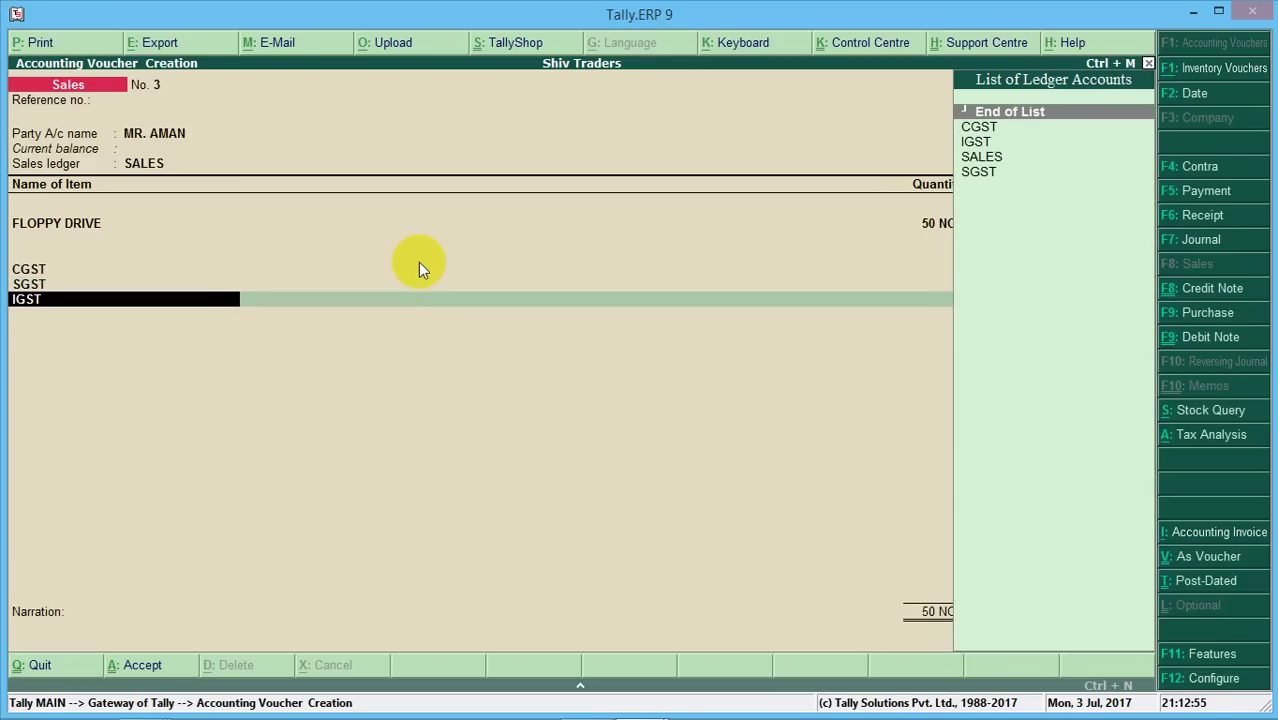
key(Return)
key(Return)
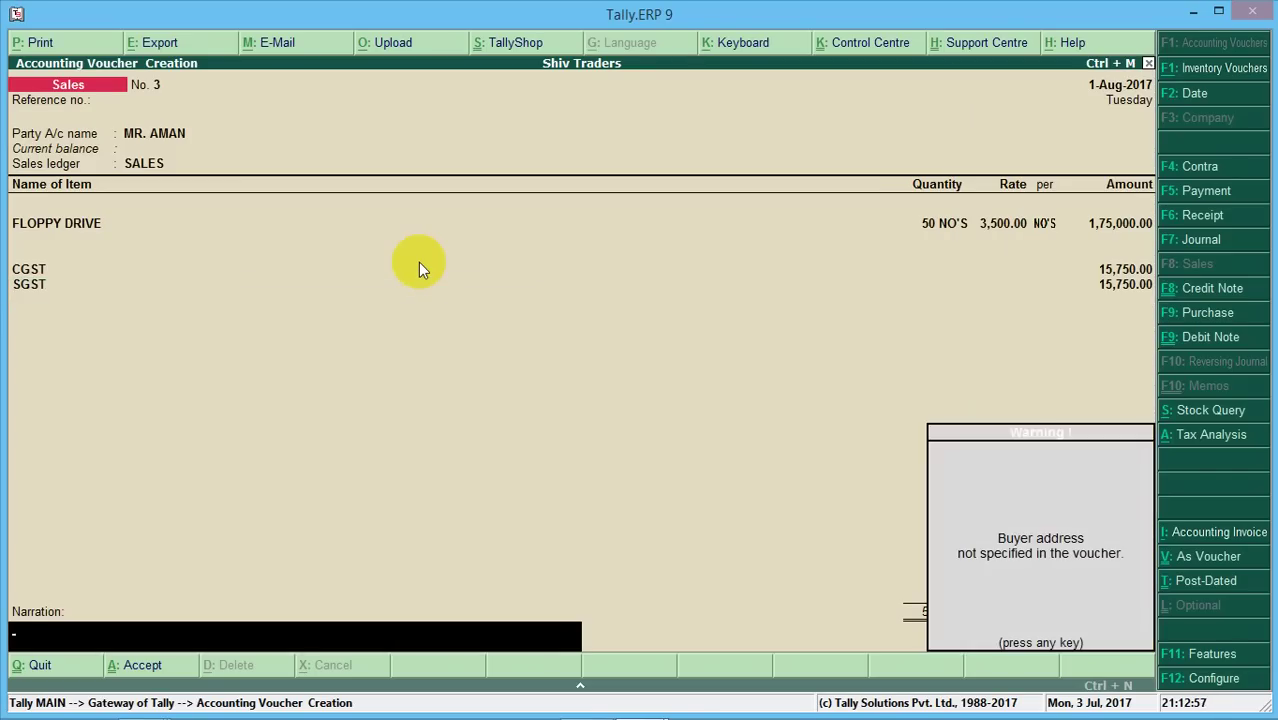
key(Return)
key(Return)
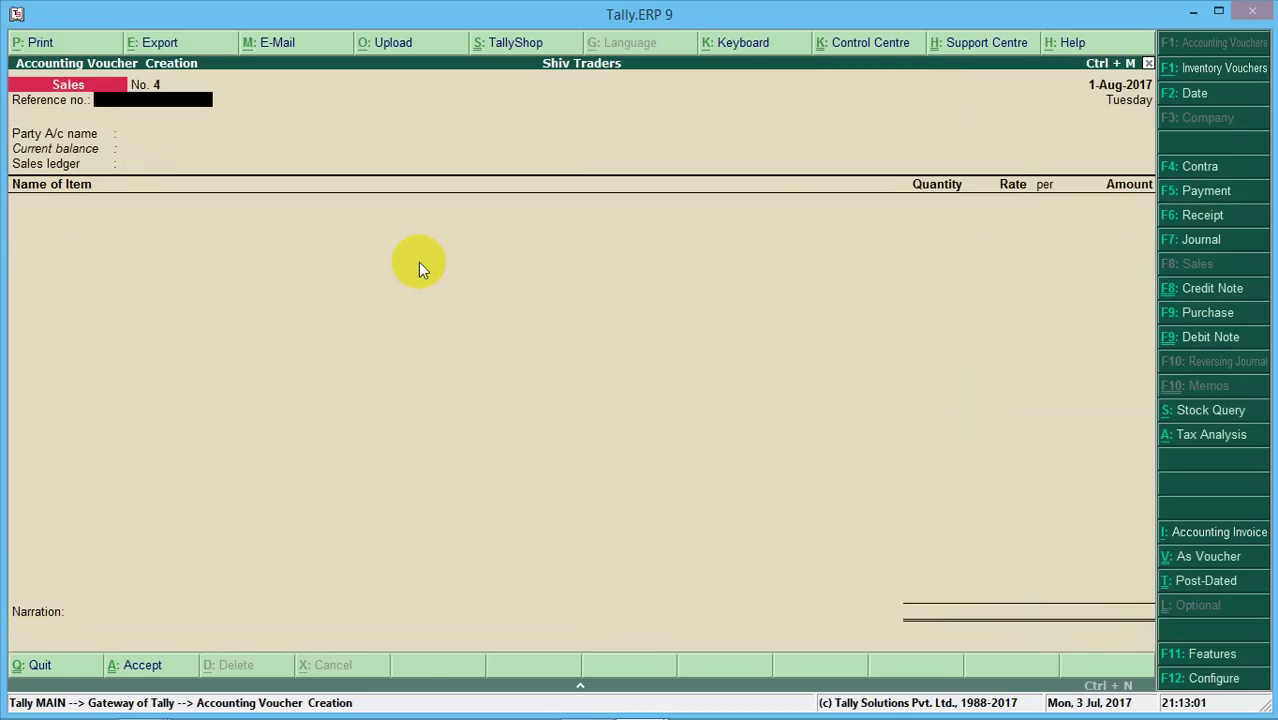
- Skip the new voucher's reference number and create a party ledger with the new customer's name
key(Return)
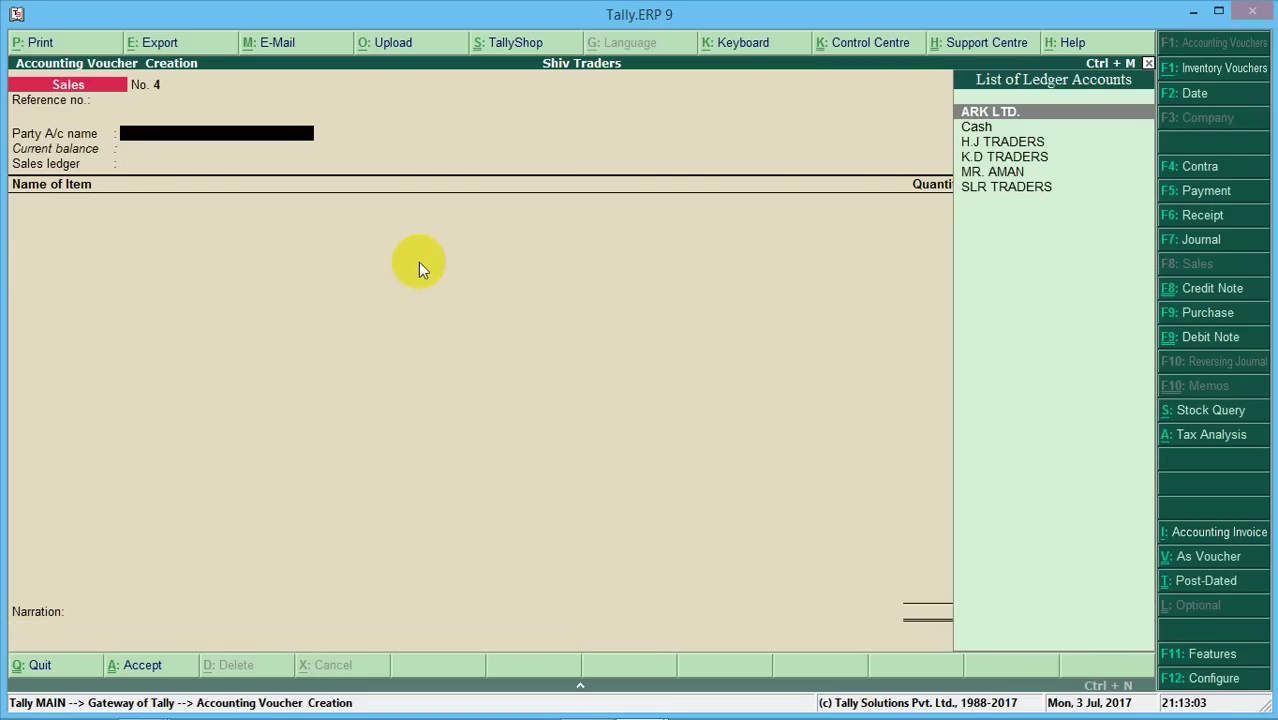
key(alt+c)
text(MR/)
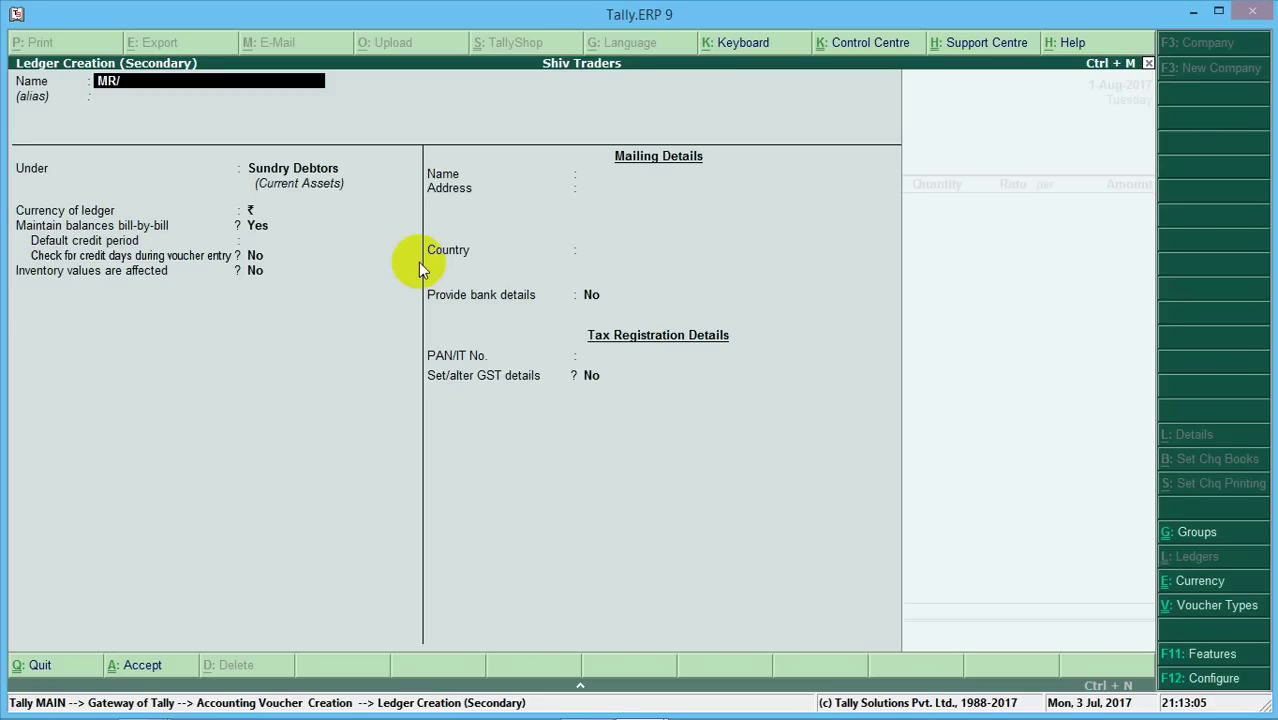
key(BackSpace)
text(. MOHAN)
key(Return)
key(Return)
- Place the new customer's ledger under the Sundry Debtors group
text(S)
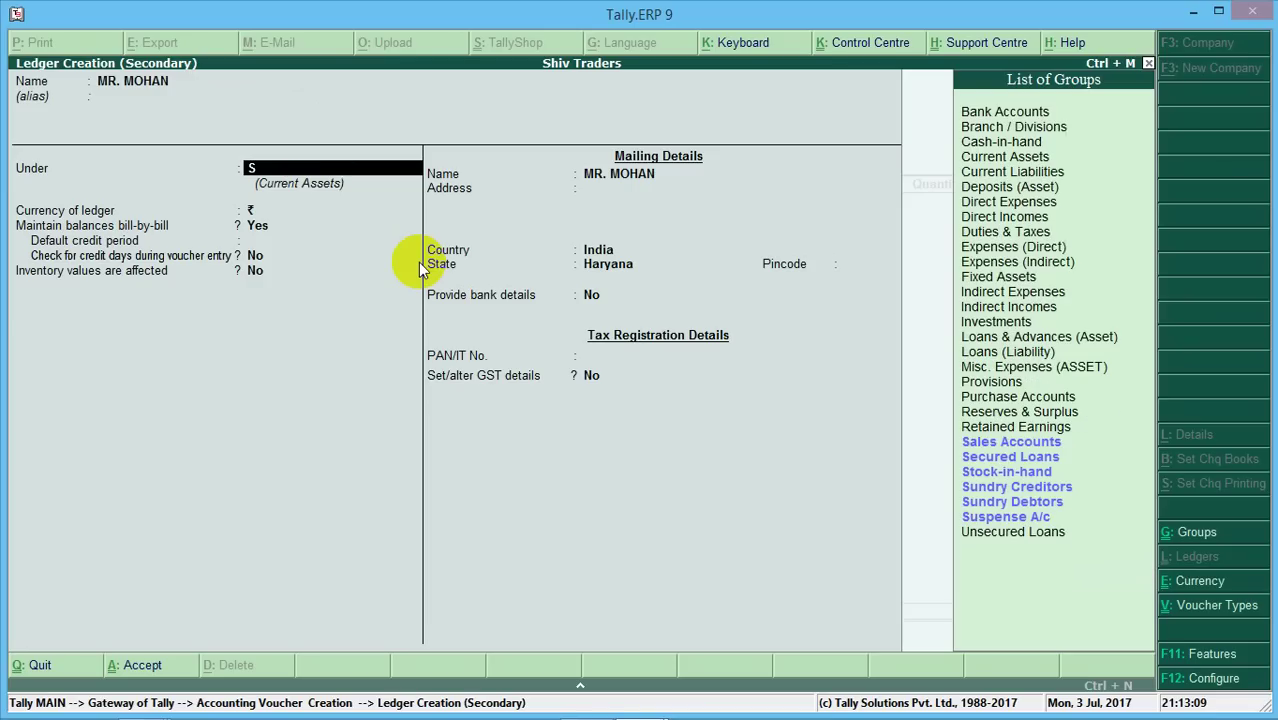
key(Down)
key(Down)
key(Down)
key(Down)
key(Down)
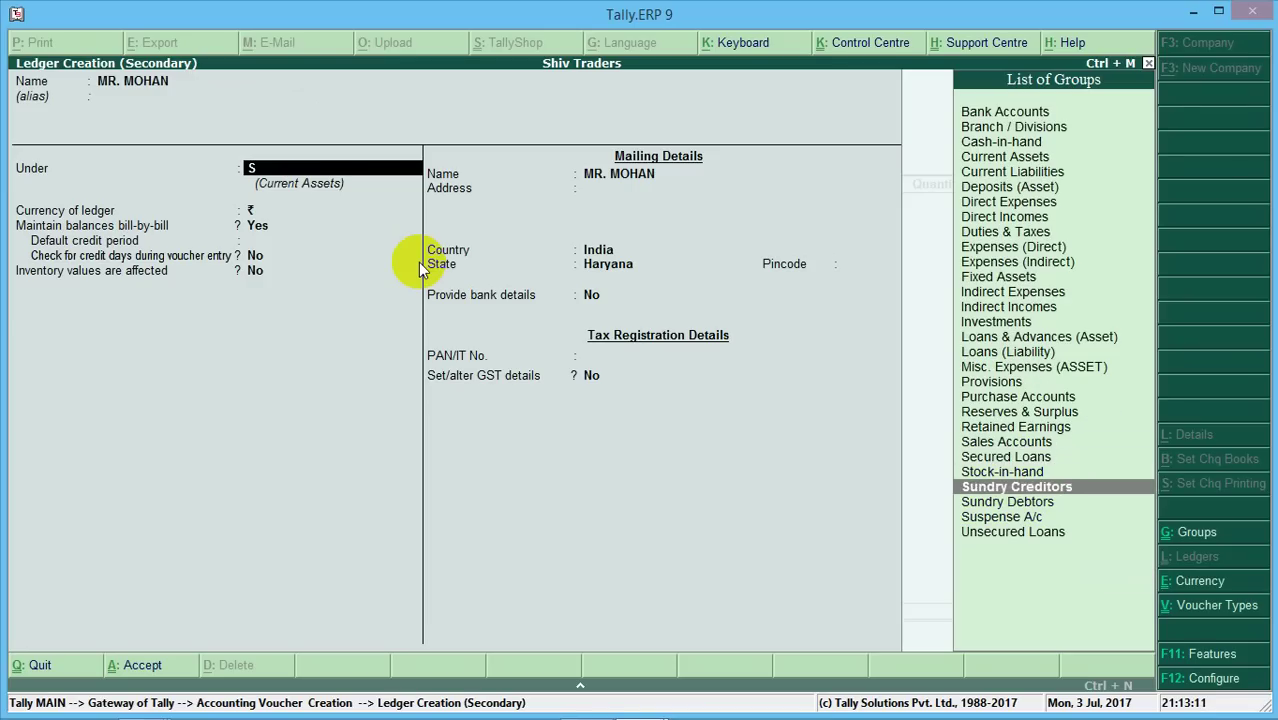
key(Return)
- Keep the remaining ledger defaults and set the customer's state to Punjab, India
key(Return)
key(Return)
key(Return)
key(Return)
key(Return)
key(Return)
key(Return)
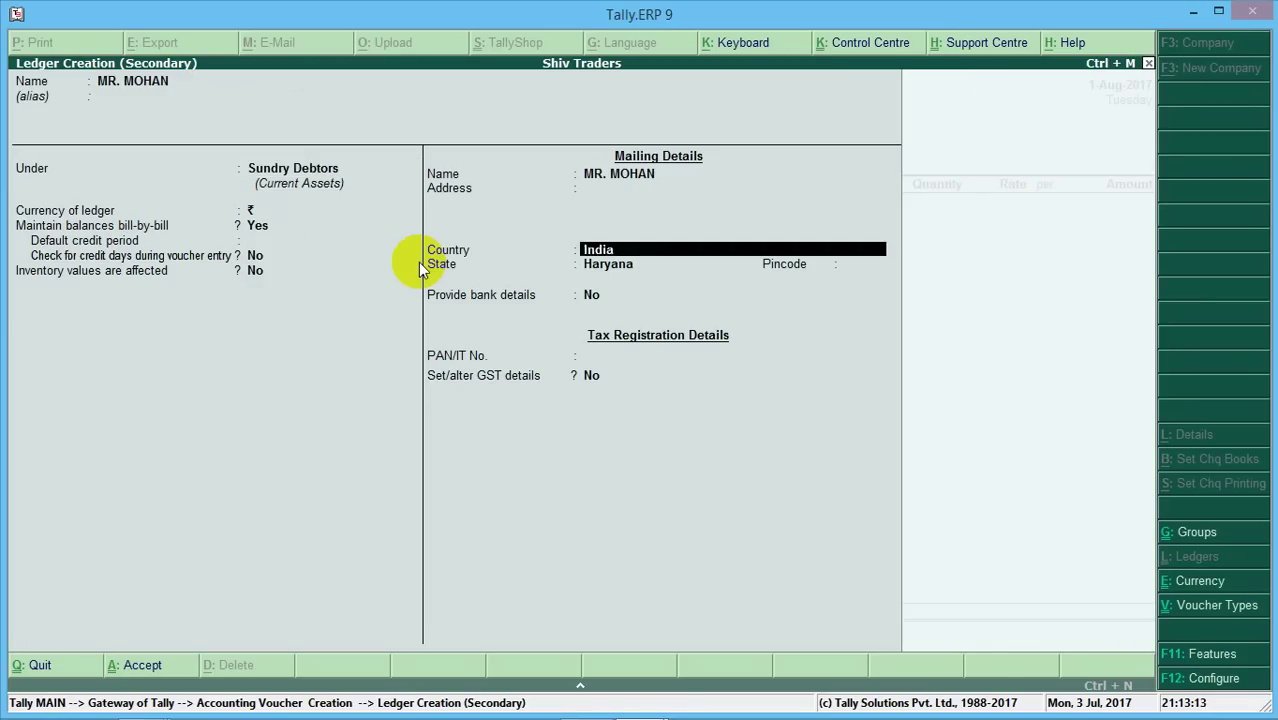
text(P)
key(Down)
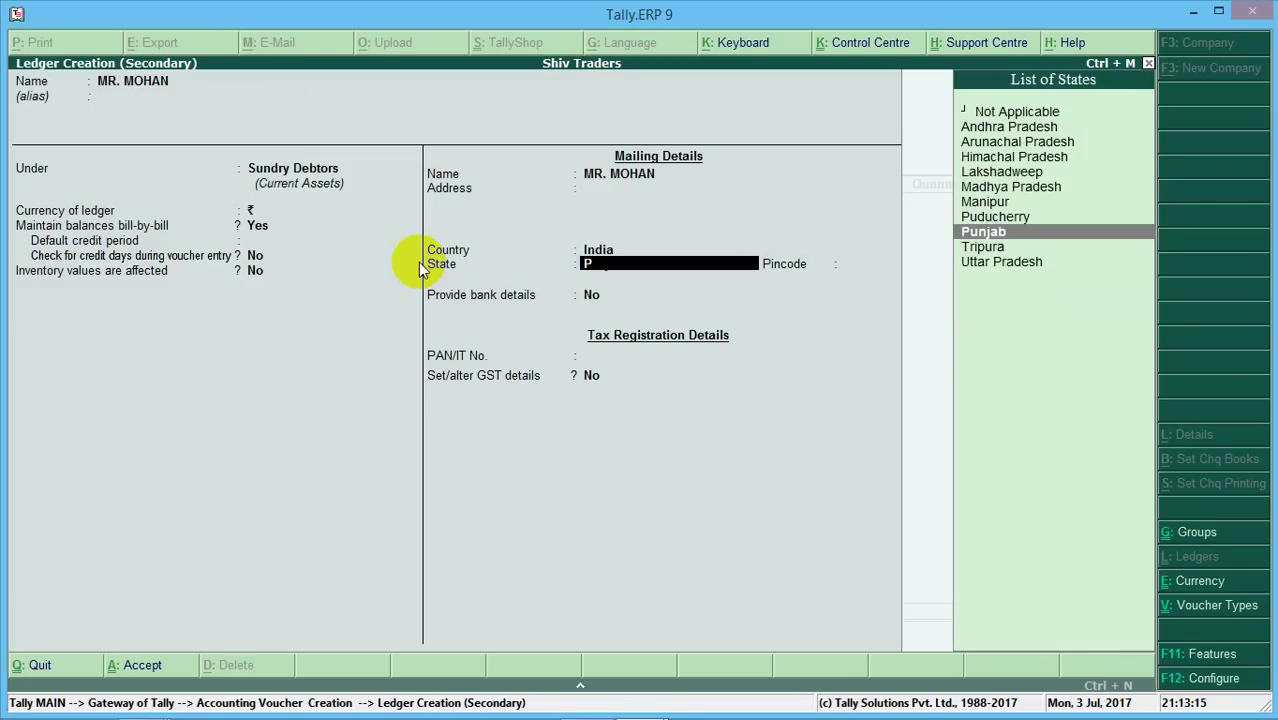
key(Return)
key(Return)
key(Return)
key(Return)
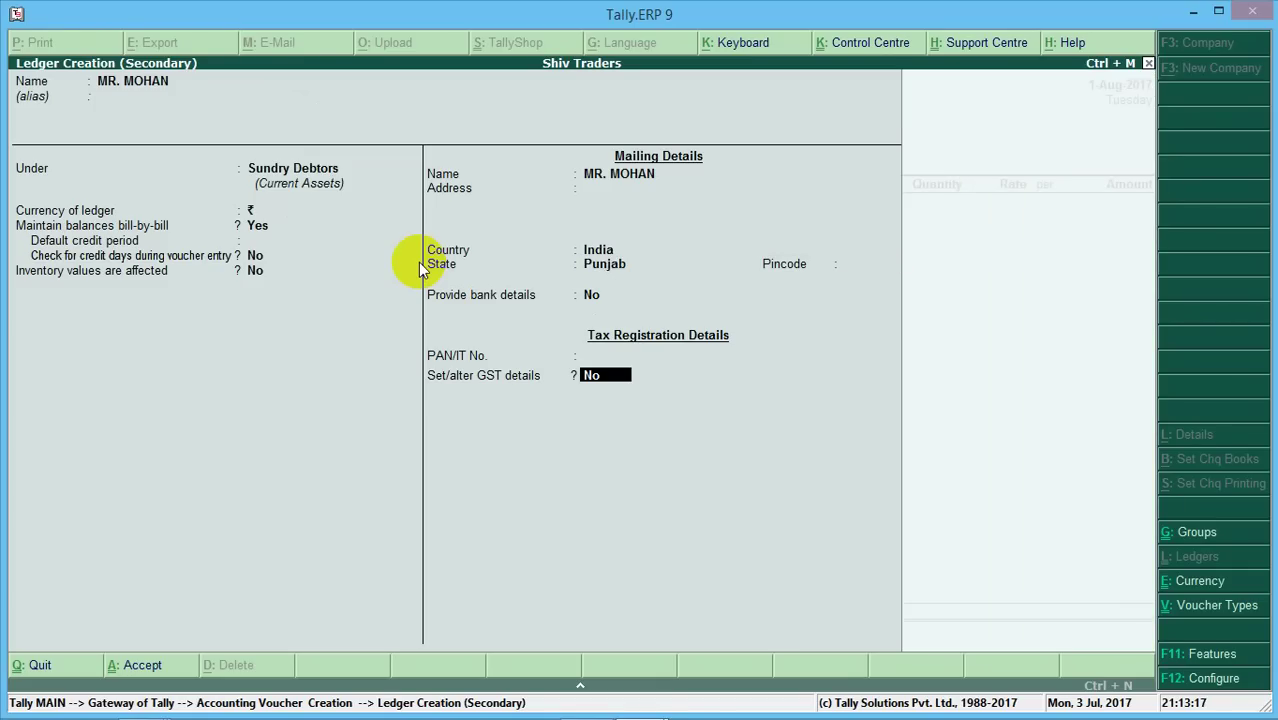
- Enable GST details for the customer with registration type Unregistered and save the ledger
text(Y)
key(Return)
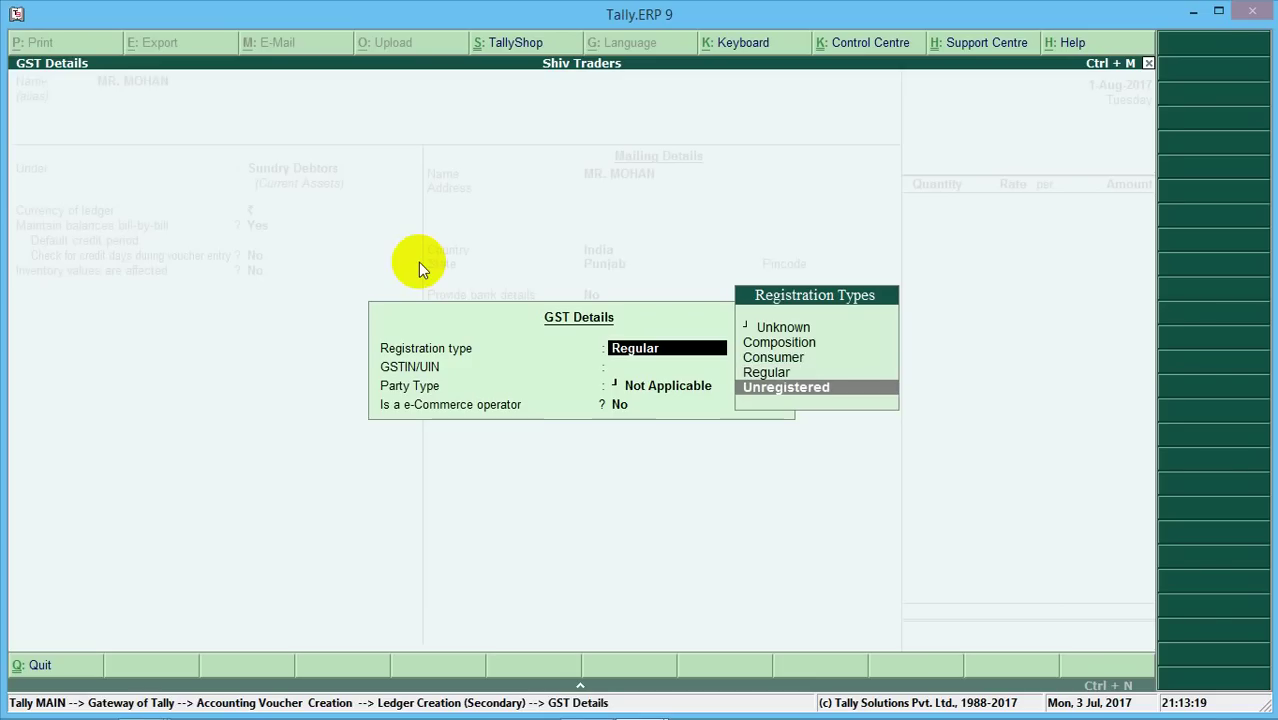
key(Return)
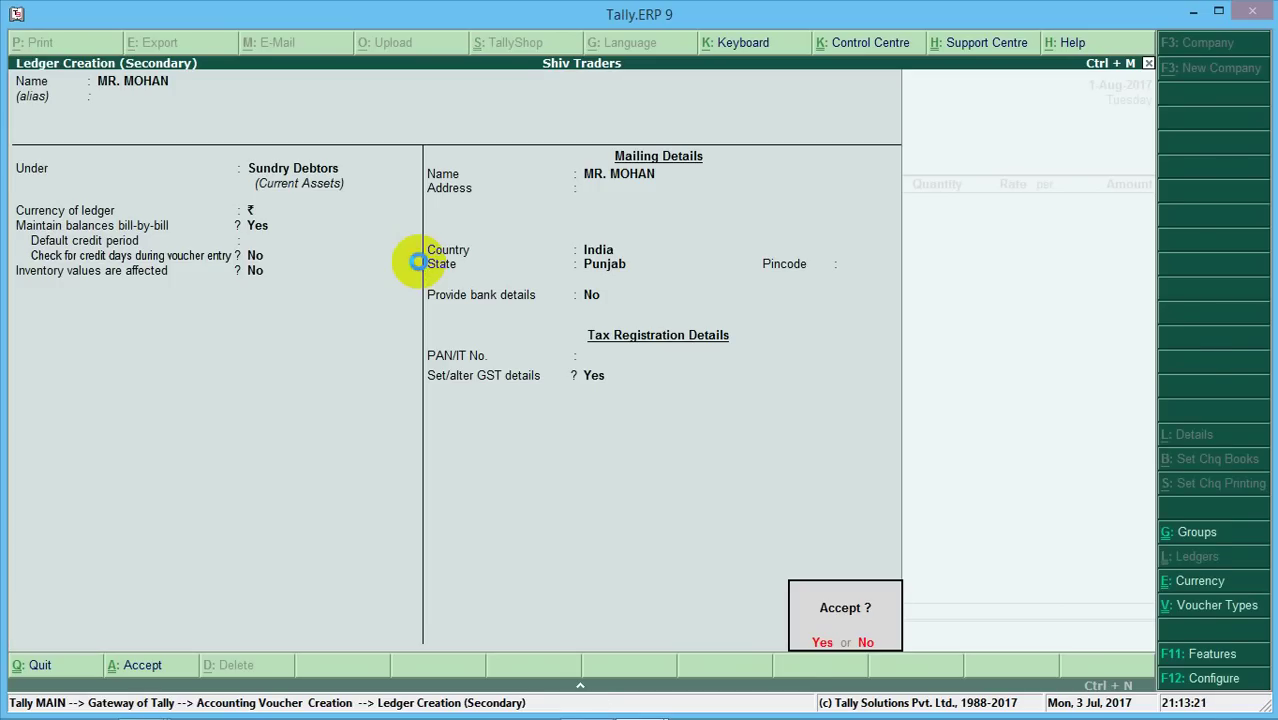
key(Return)
- Accept the party details unchanged and choose SALES as the sales ledger
key(Return)
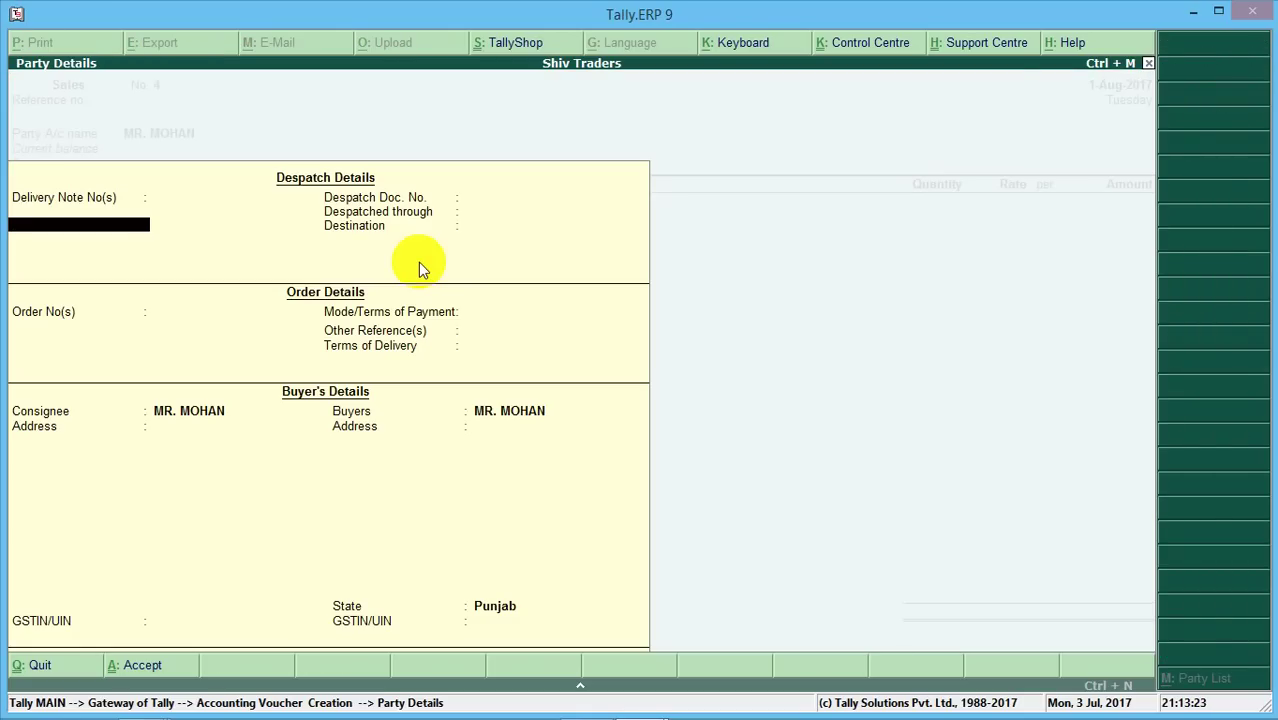
key(ctrl+a)
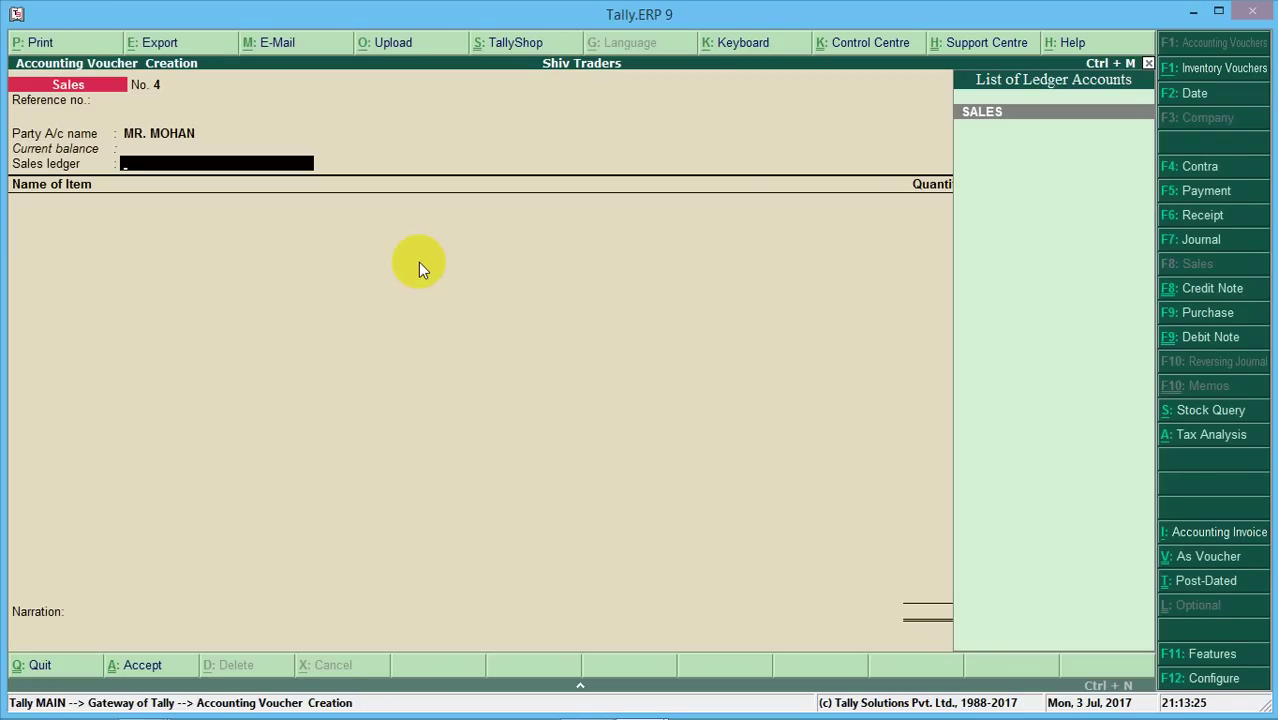
key(Return)
- Add the stock item IBM MOUSE to the voucher
text(S)
key(Down)
key(Down)
key(Down)
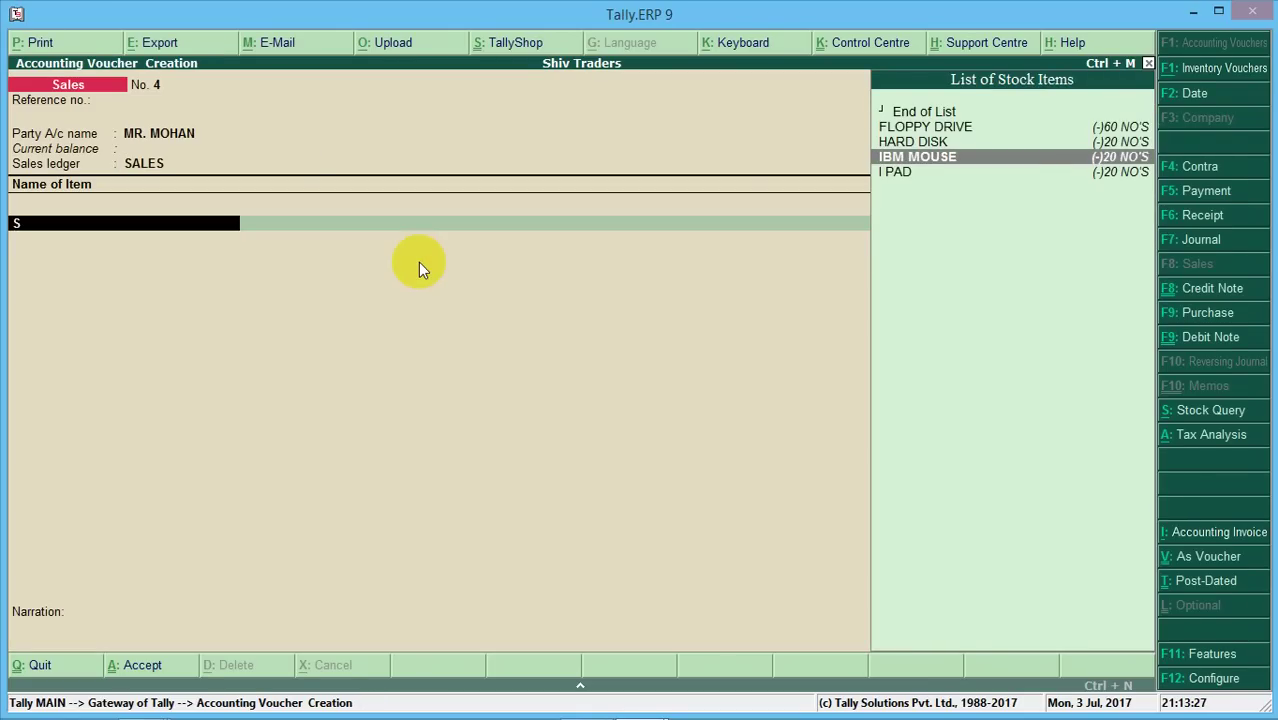
key(Return)
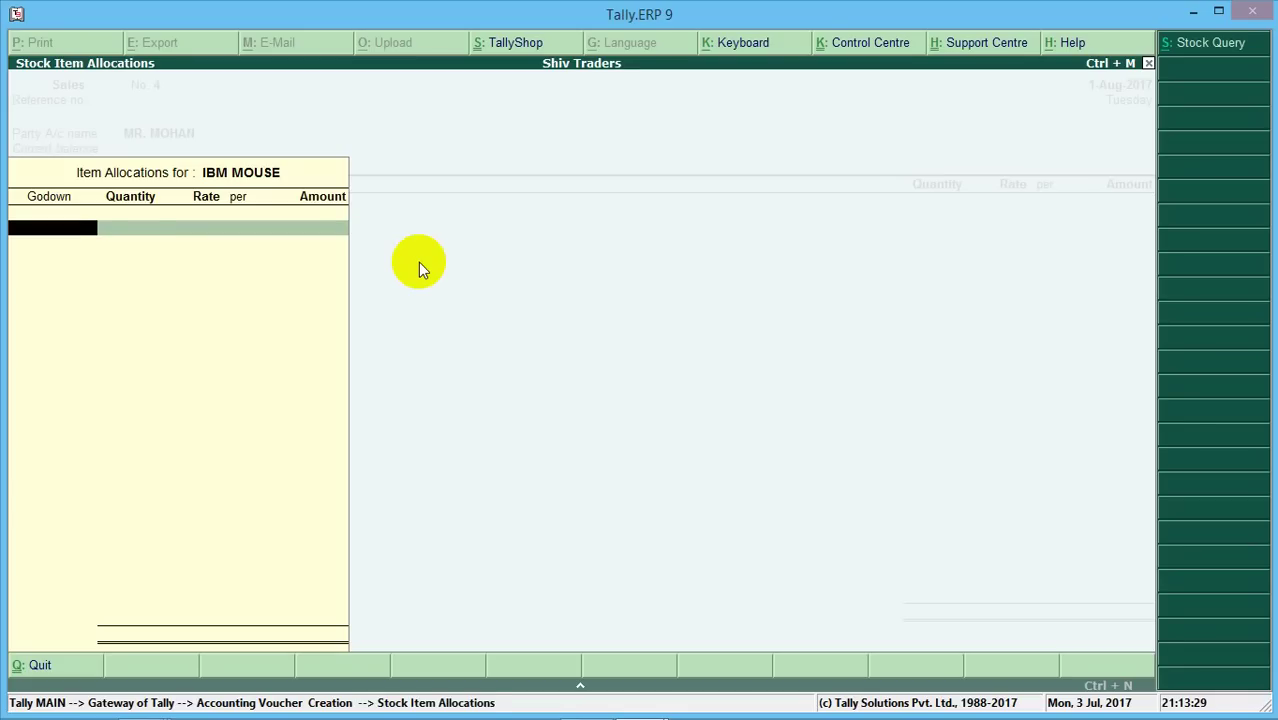
- Allocate 50 NO'S of IBM MOUSE from Main Location at a rate of 500
key(Return)
text(50)
key(Return)
key(Return)
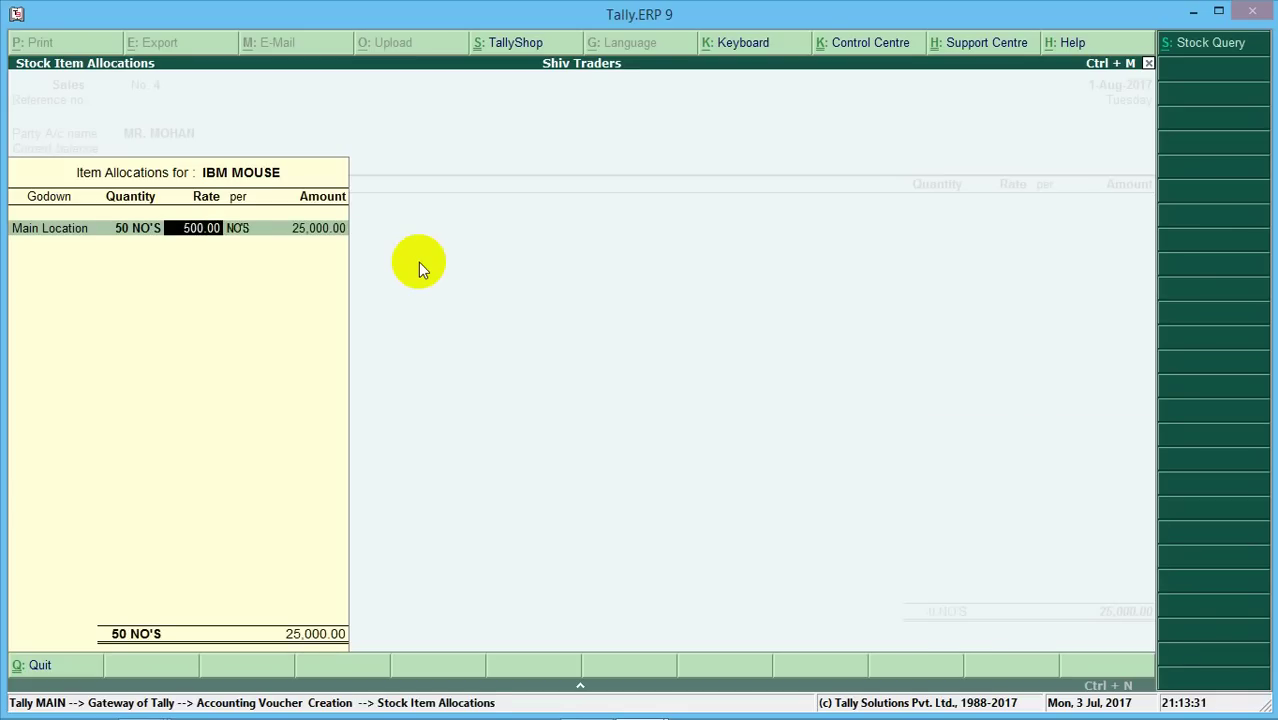
key(Return)
key(Return)
key(Return)
key(Return)
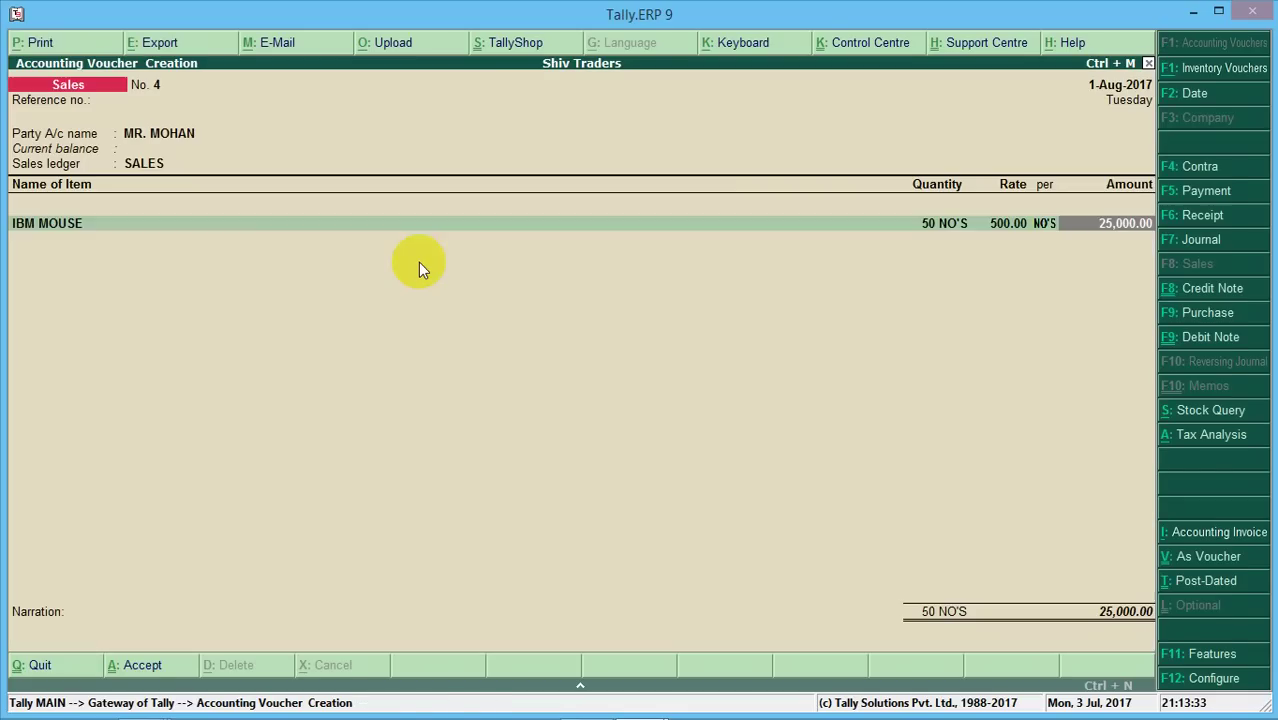
- End the item list and add the IGST ledger with its calculated amount
key(Return)
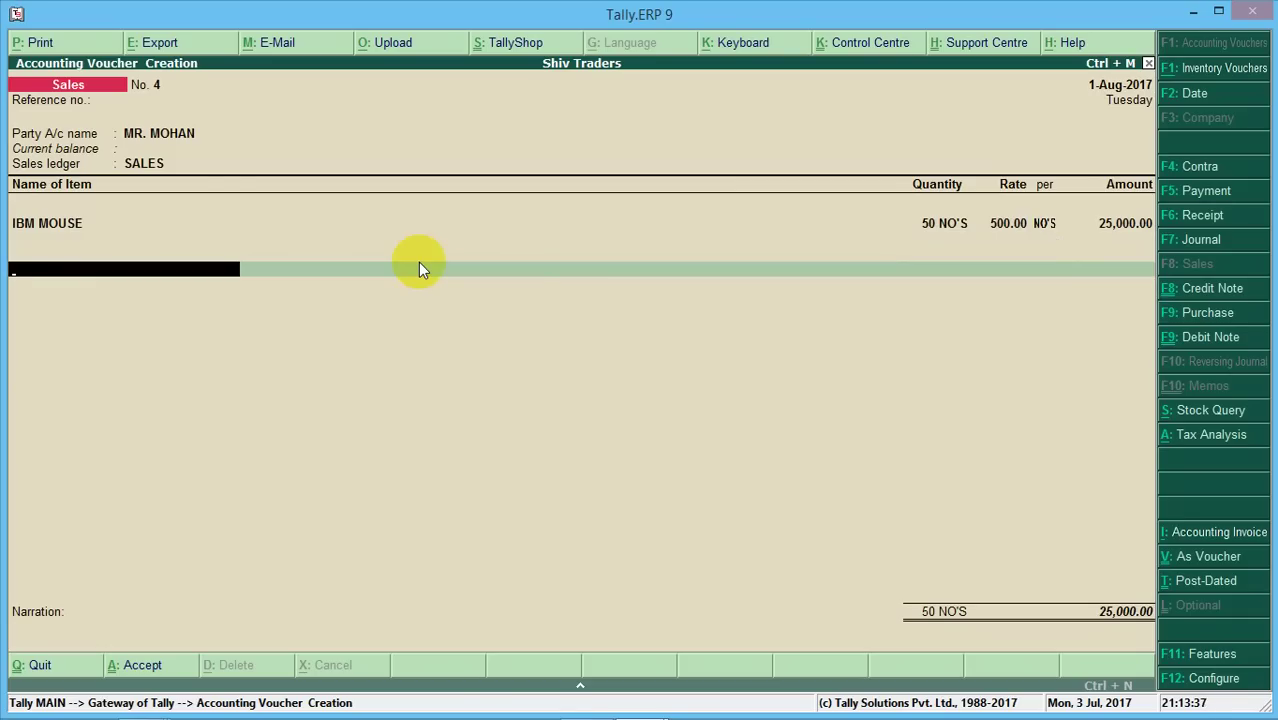
text(IGST)
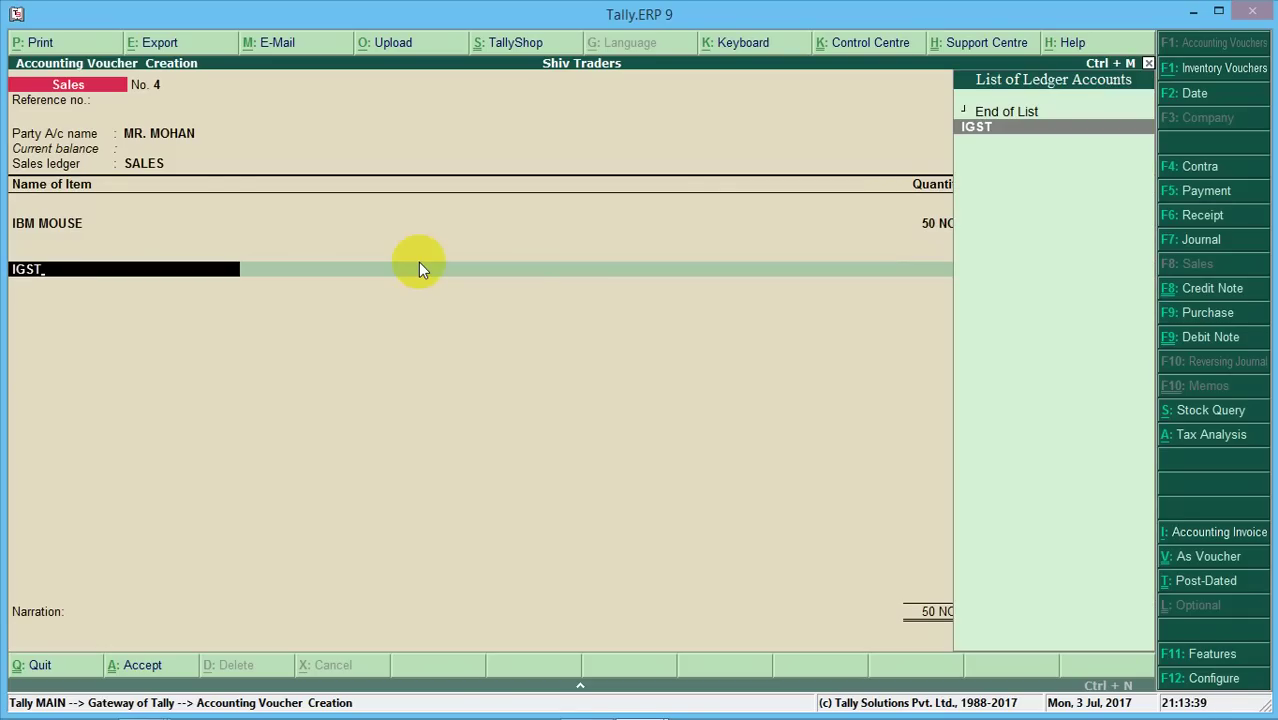
key(Return)
key(Return)
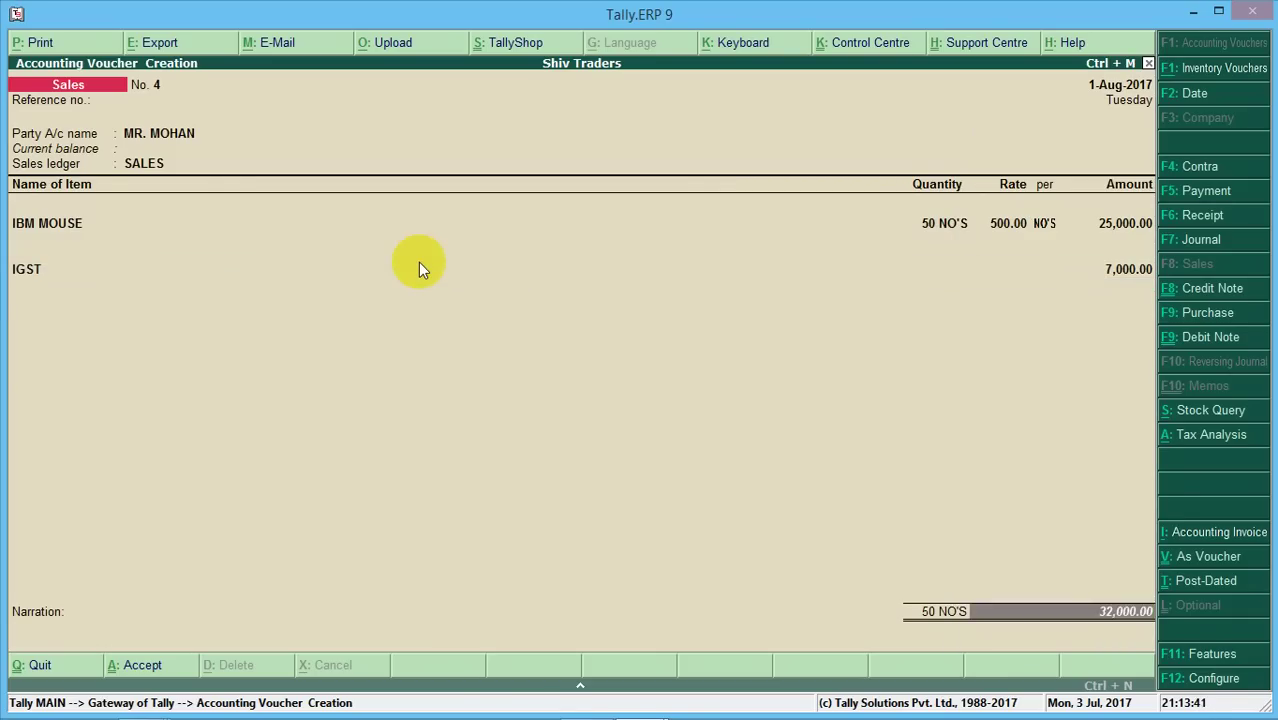
- Finish the IBM MOUSE voucher without a narration and save it
key(Return)
key(Return)
key(Return)
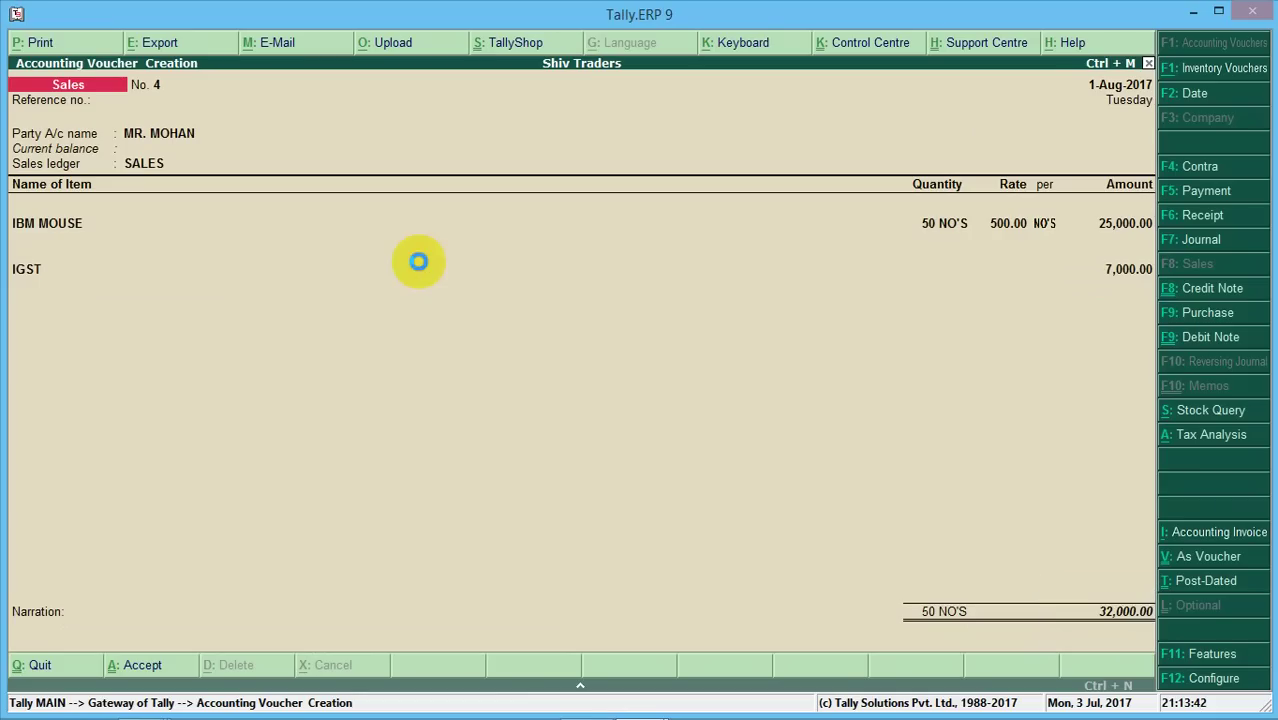
text(MR)
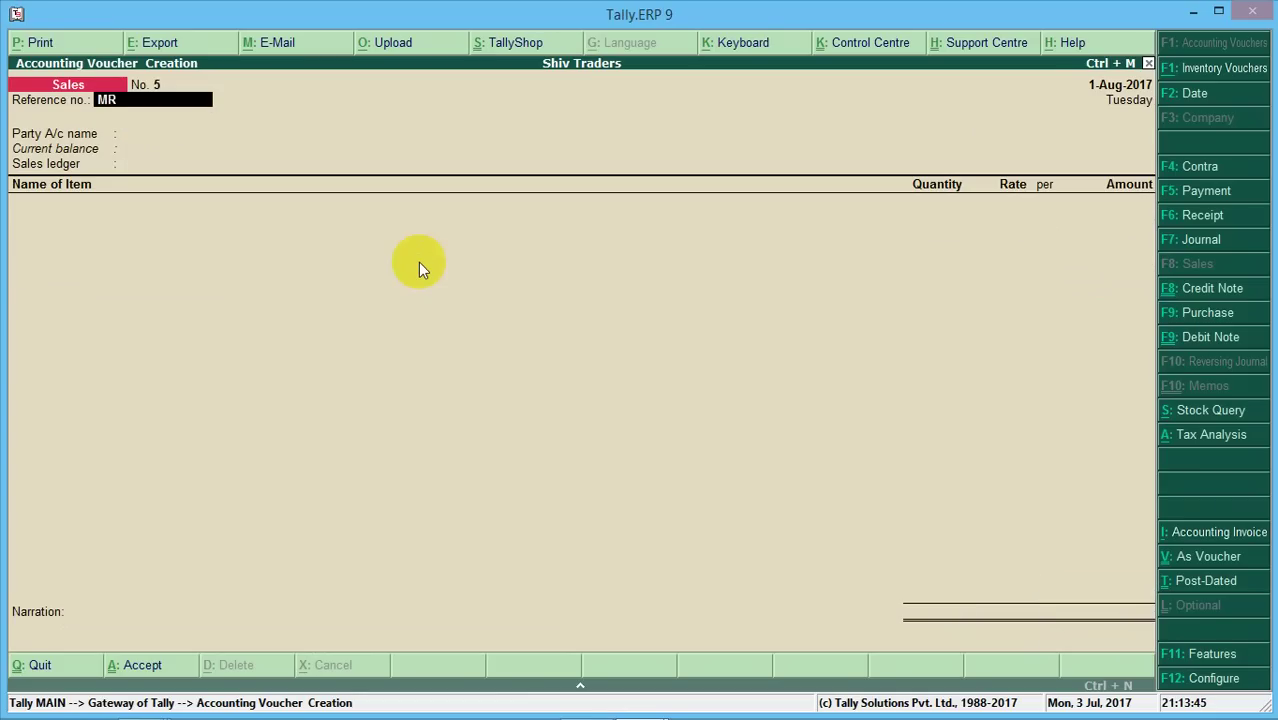
key(BackSpace)
key(BackSpace)
- Select the Punjab customer as the new voucher's party with unchanged party details, and choose SALES as the sales ledger
key(Return)
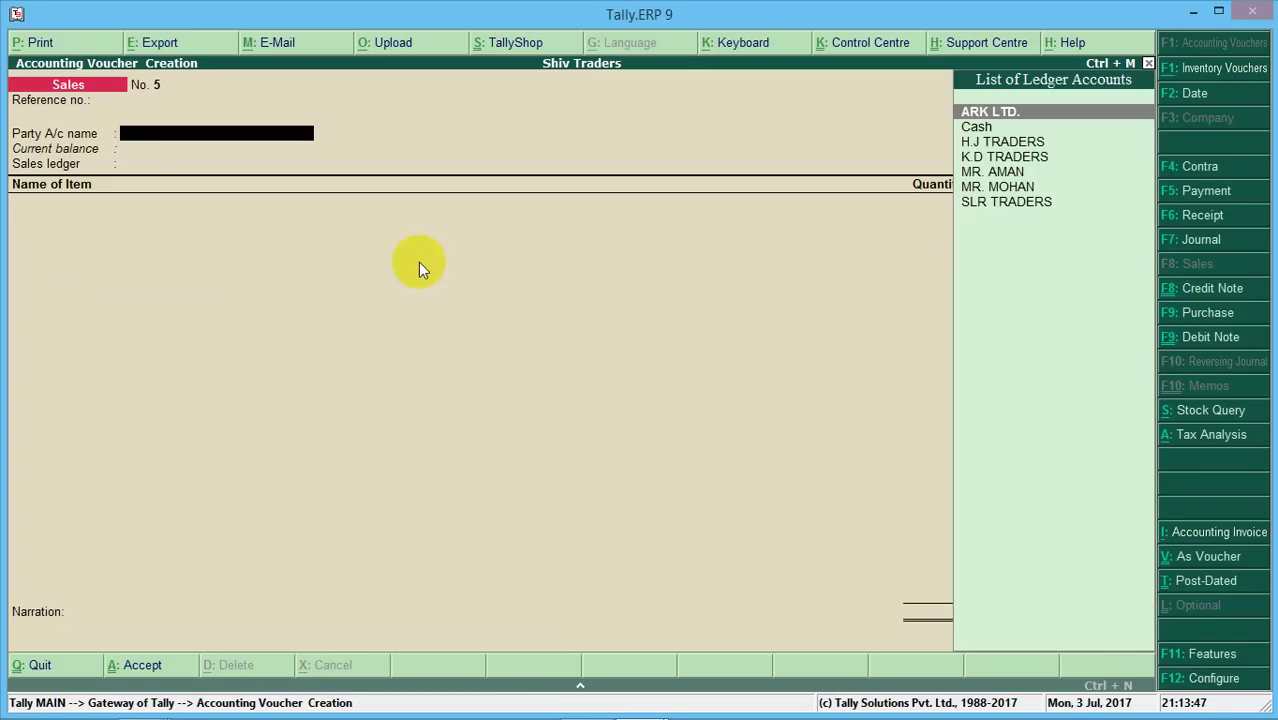
text(MR)
key(Down)
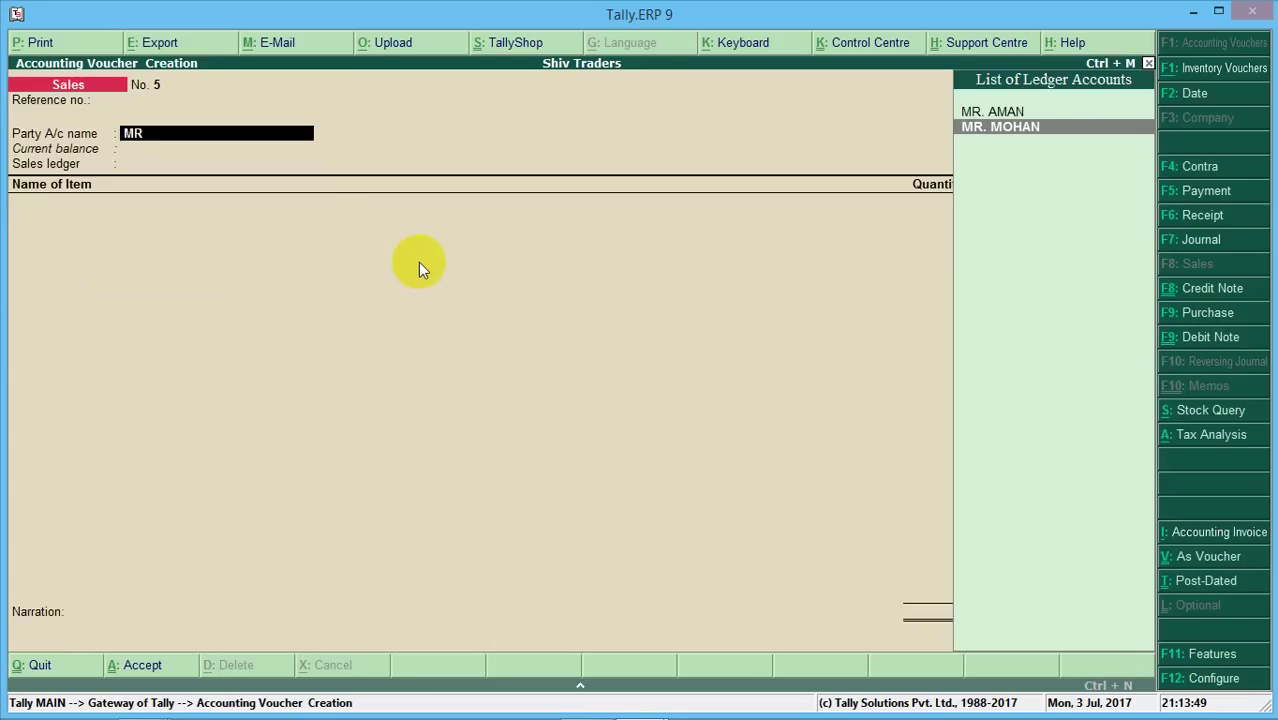
key(Return)
key(ctrl+a)
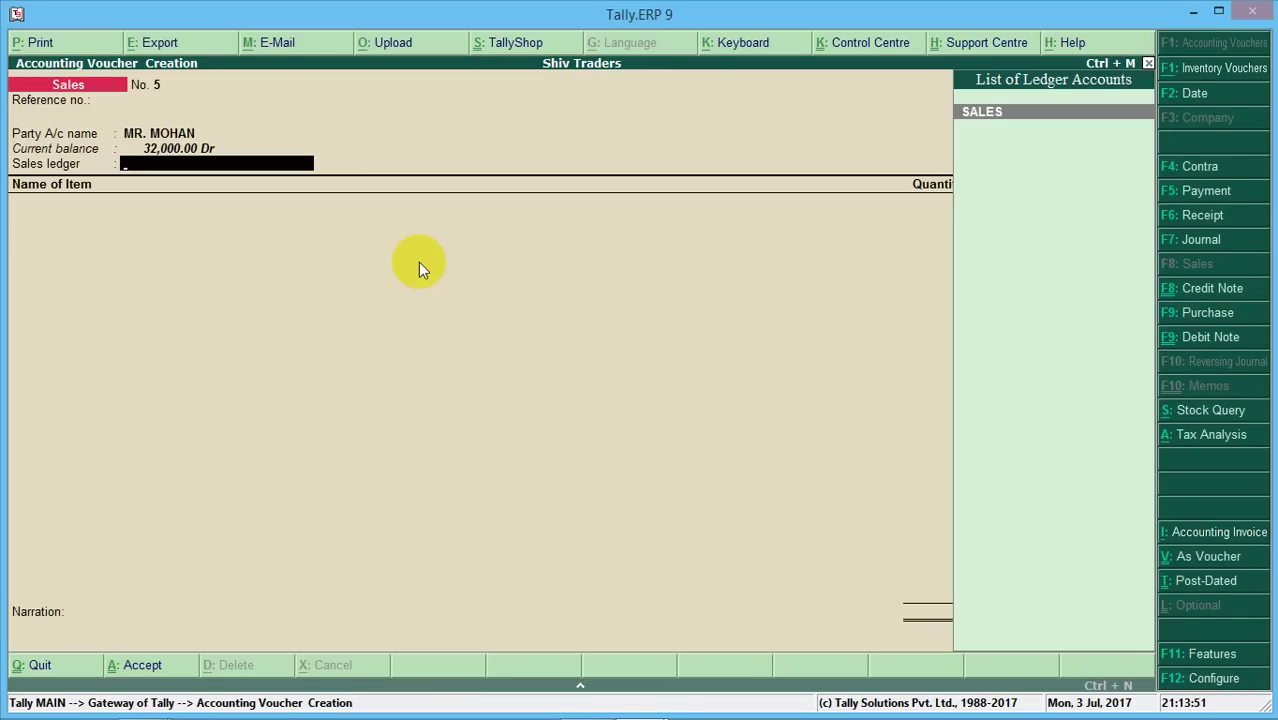
text(SA)
key(Return)
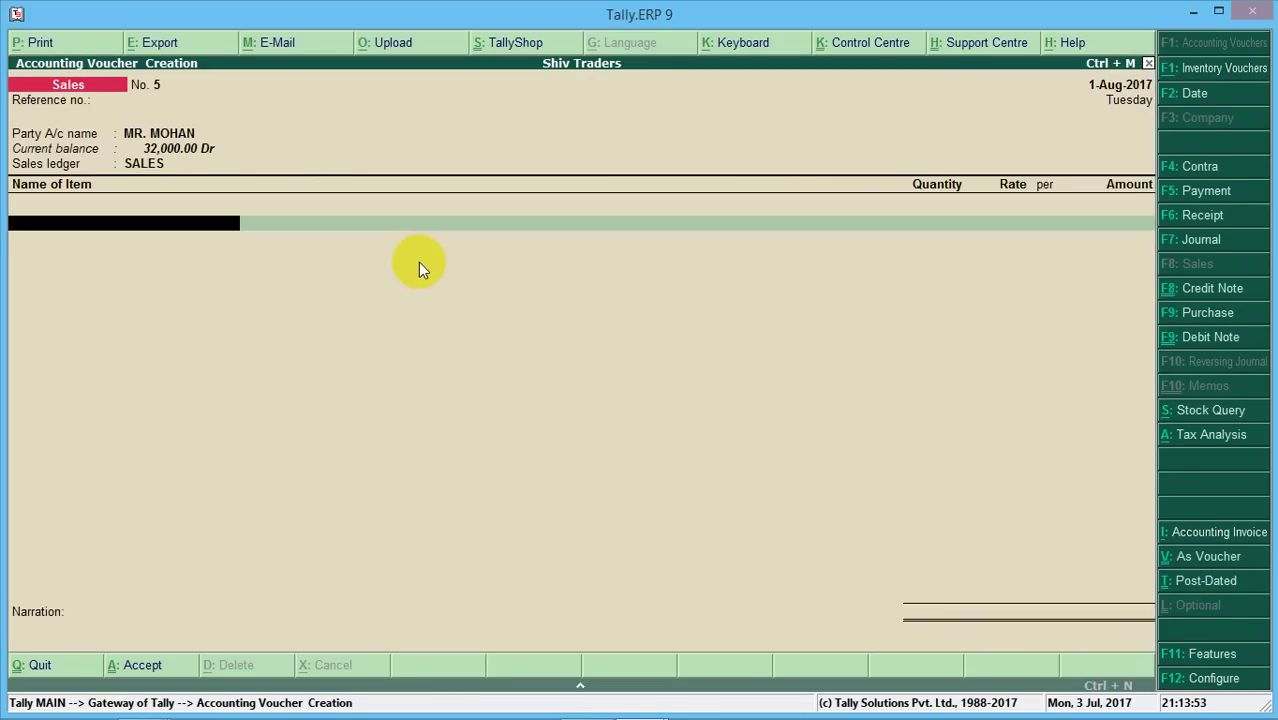
- Add the stock item I PAD to the voucher
text(S)
key(Down)
key(Down)
key(Down)
key(Down)
key(Return)
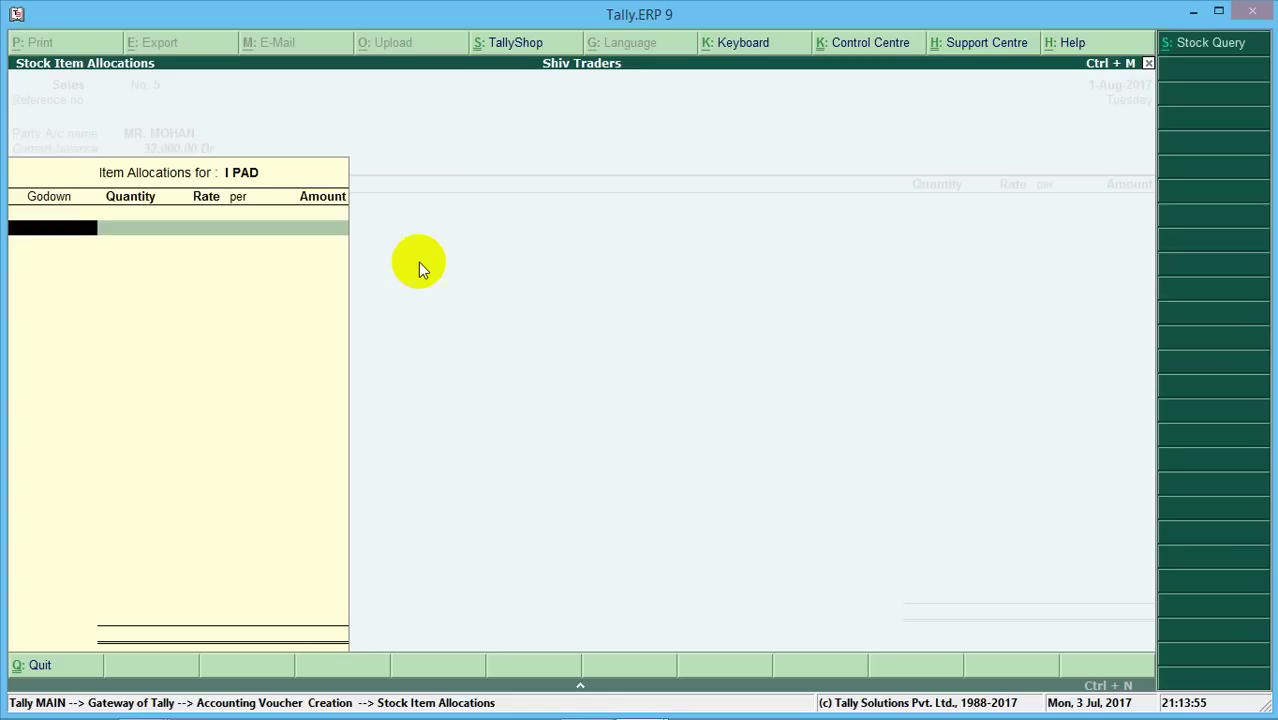
- Allocate 50 NO'S of I PAD from Main Location at a rate of 35,000
text(50)
key(Return)
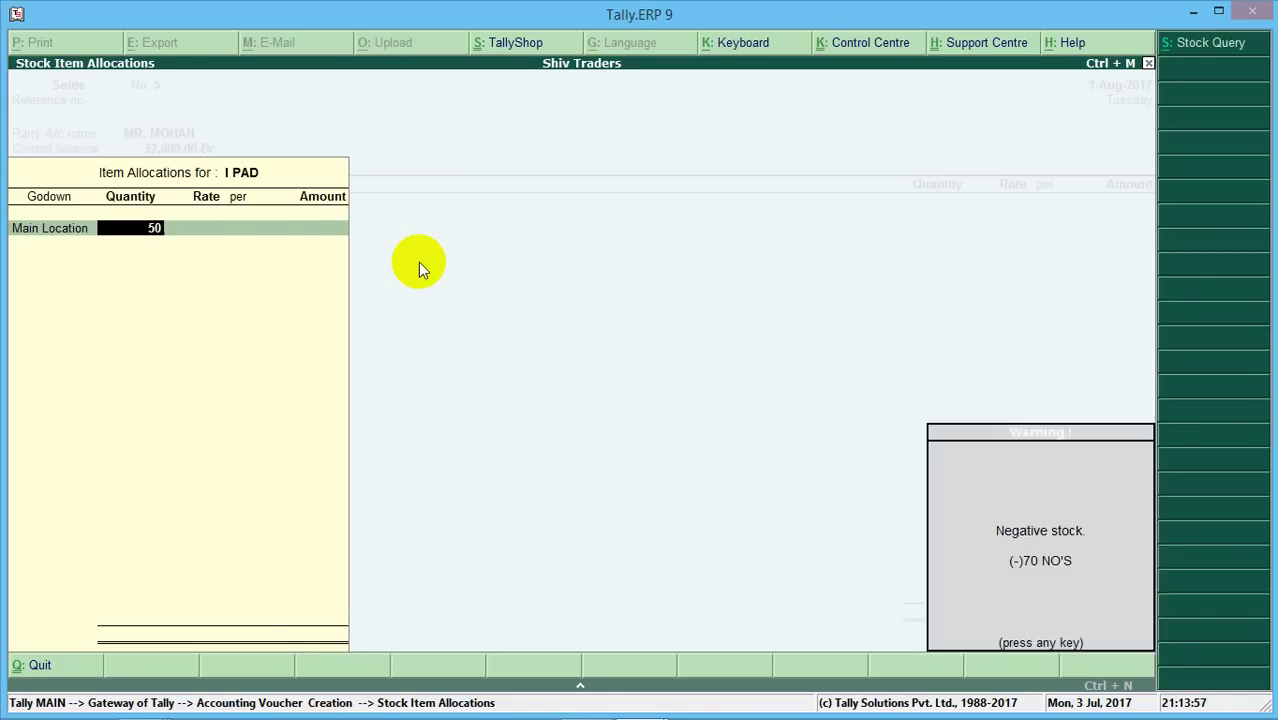
key(Return)
key(Return)
key(Return)
key(Return)
key(Return)
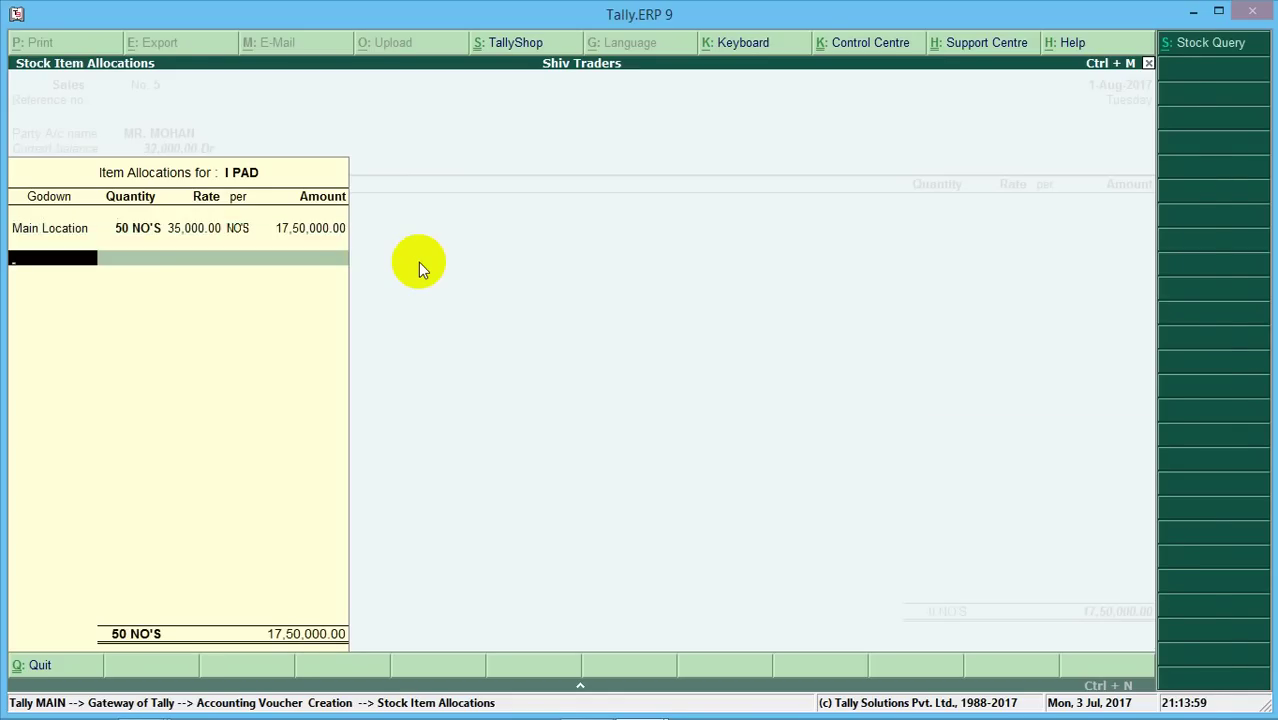
key(Return)
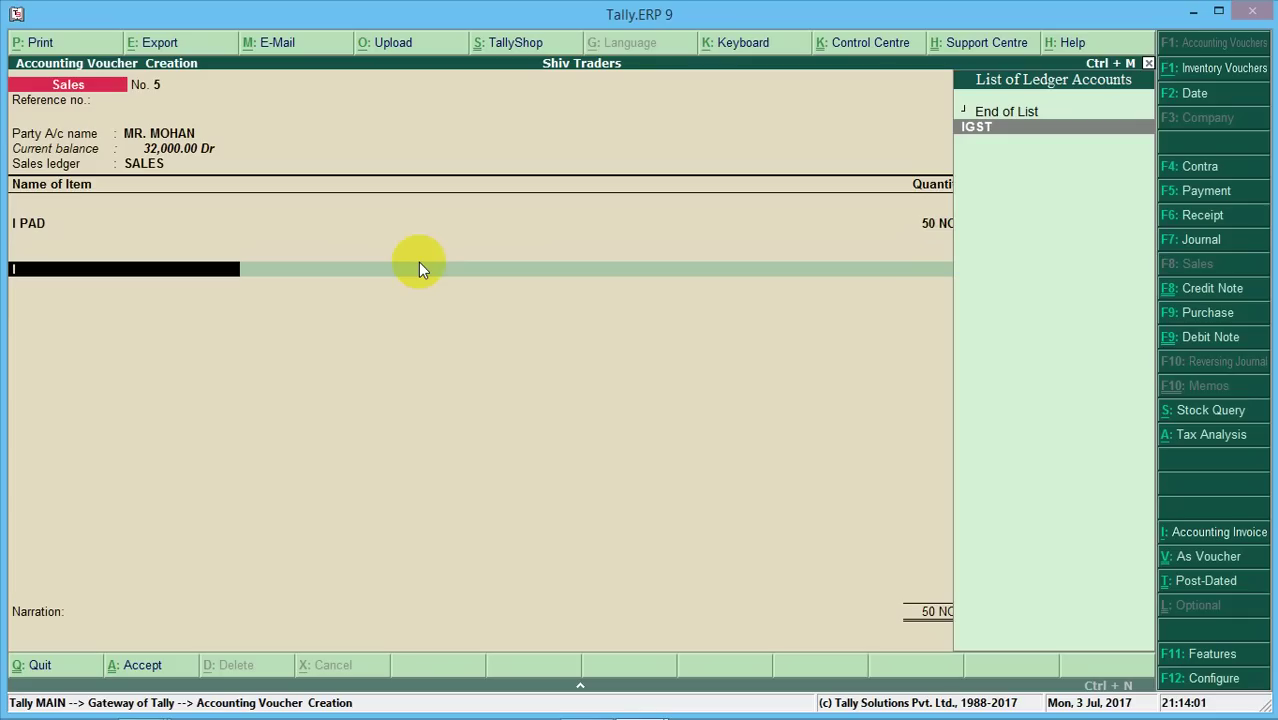
- Apply IGST to the I PAD voucher, leave the narration blank and save it
text(I)
key(Return)
key(Return)
key(Return)
key(Return)
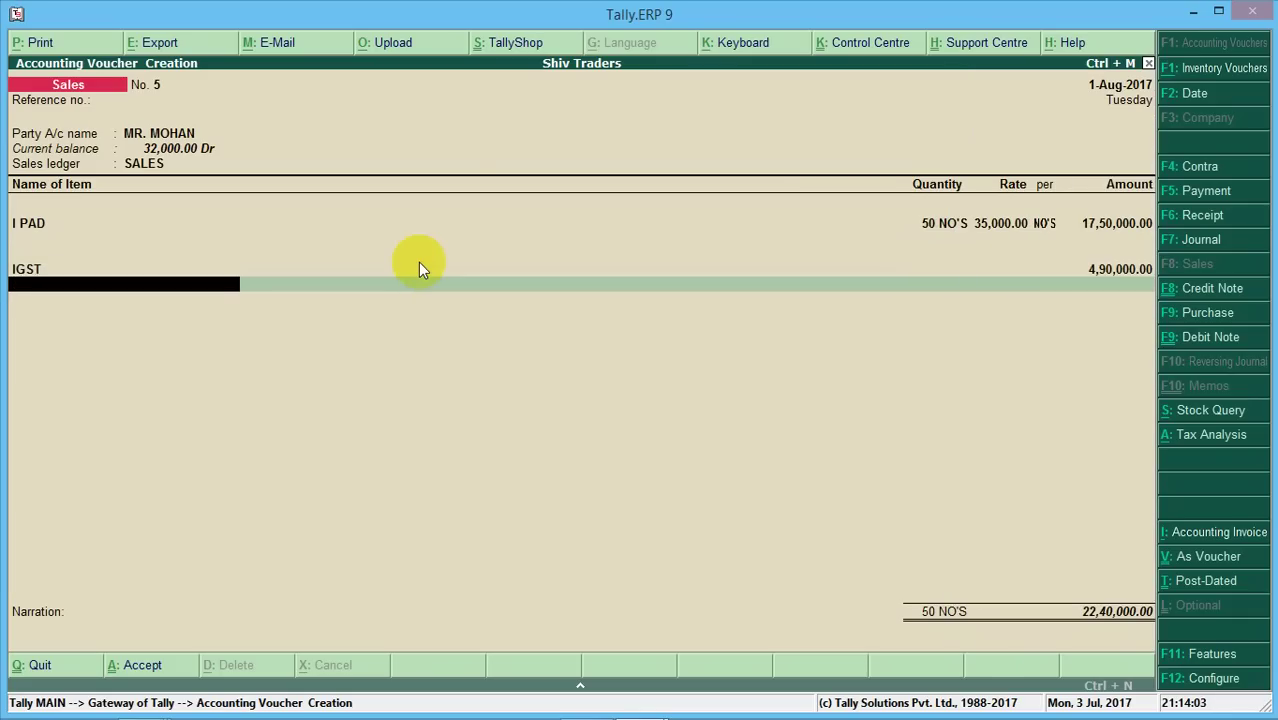
key(Return)
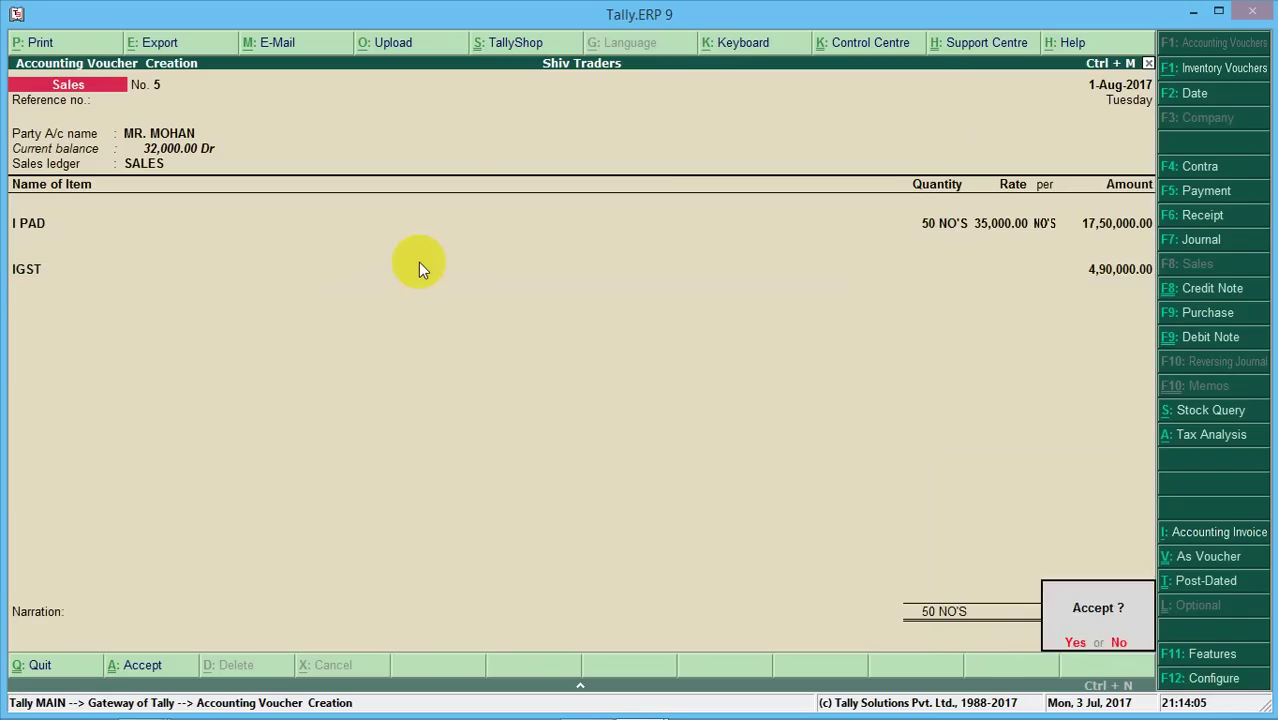
click(418, 262)
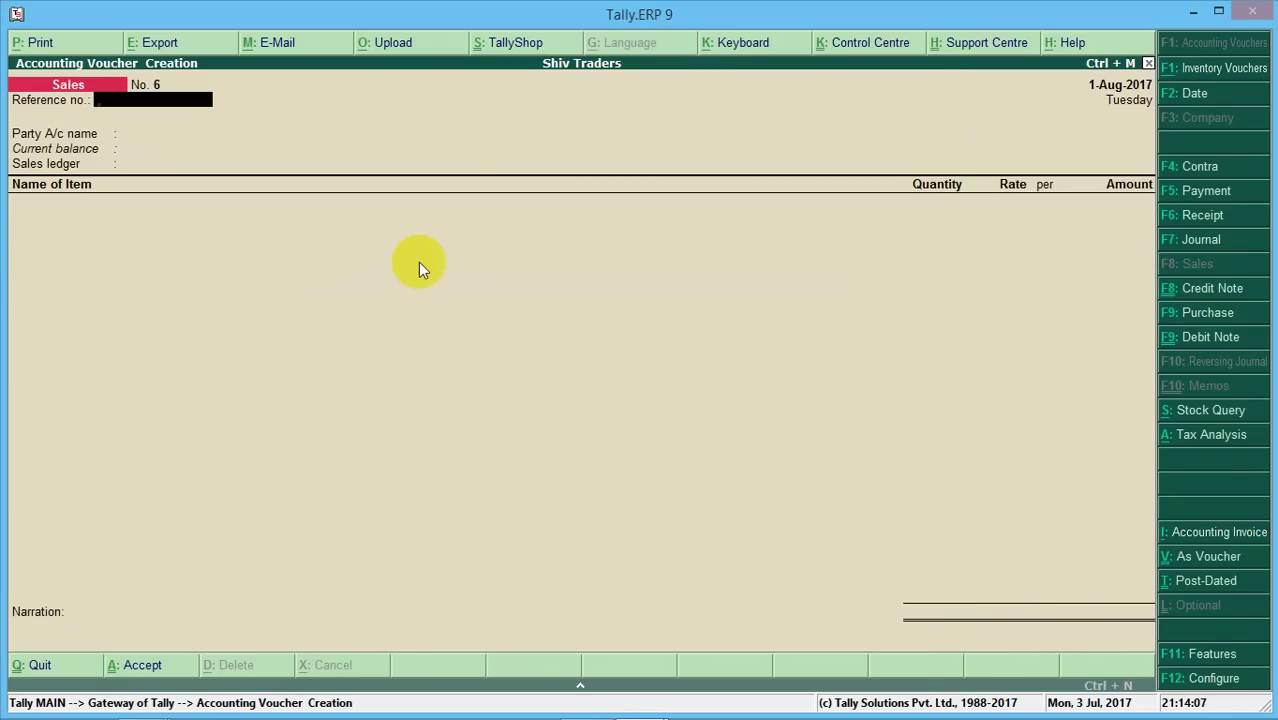
- Leave voucher entry and open the Display menu from the Gateway
key(Escape)
key(Return)
key(Down)
key(Down)
key(Down)
key(Down)
key(Down)
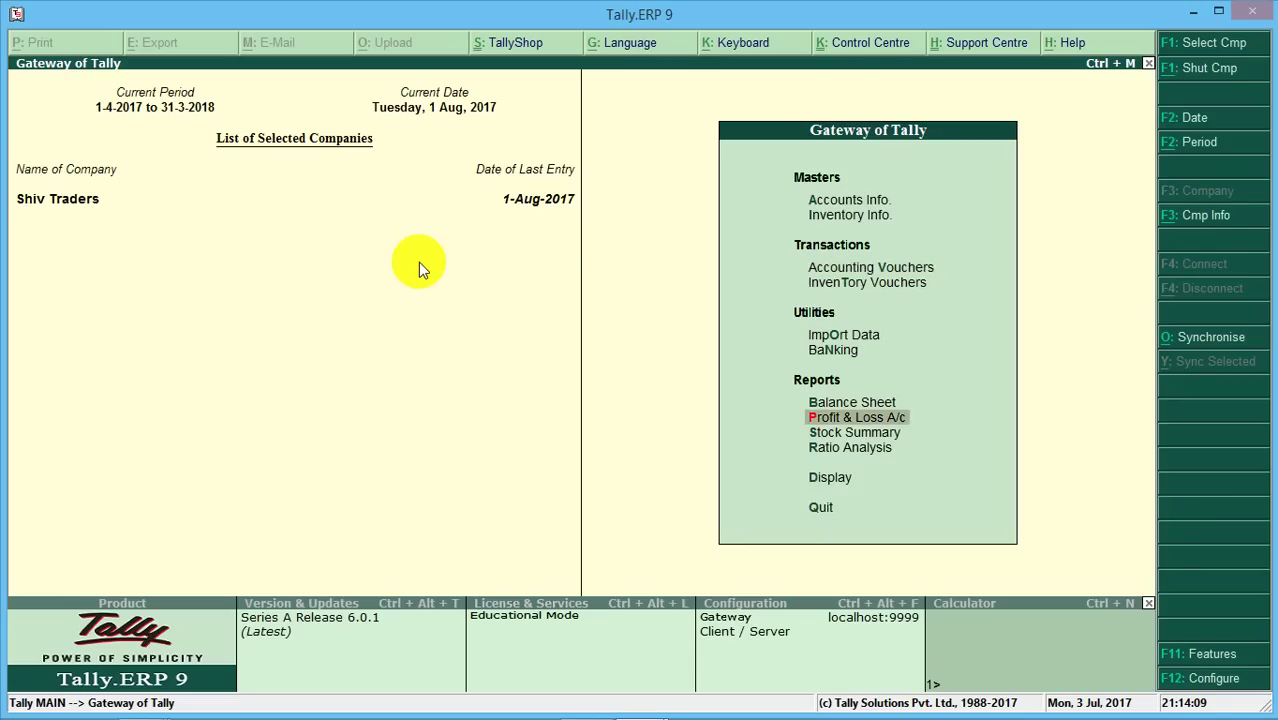
key(Down)
key(Down)
key(Down)
key(Return)
- Open the GSTR-1 report from the GST statutory reports
key(Down)
key(Down)
key(Down)
key(Down)
key(Down)
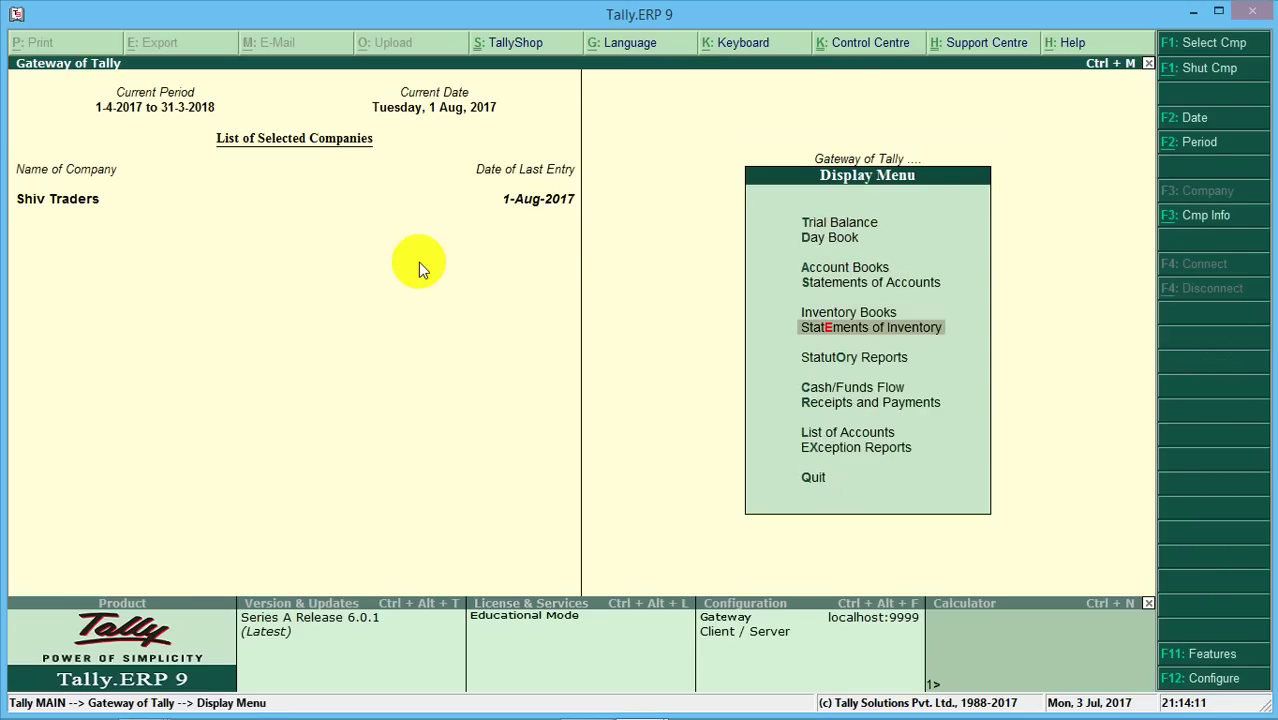
key(Down)
mouse_move(886, 716)
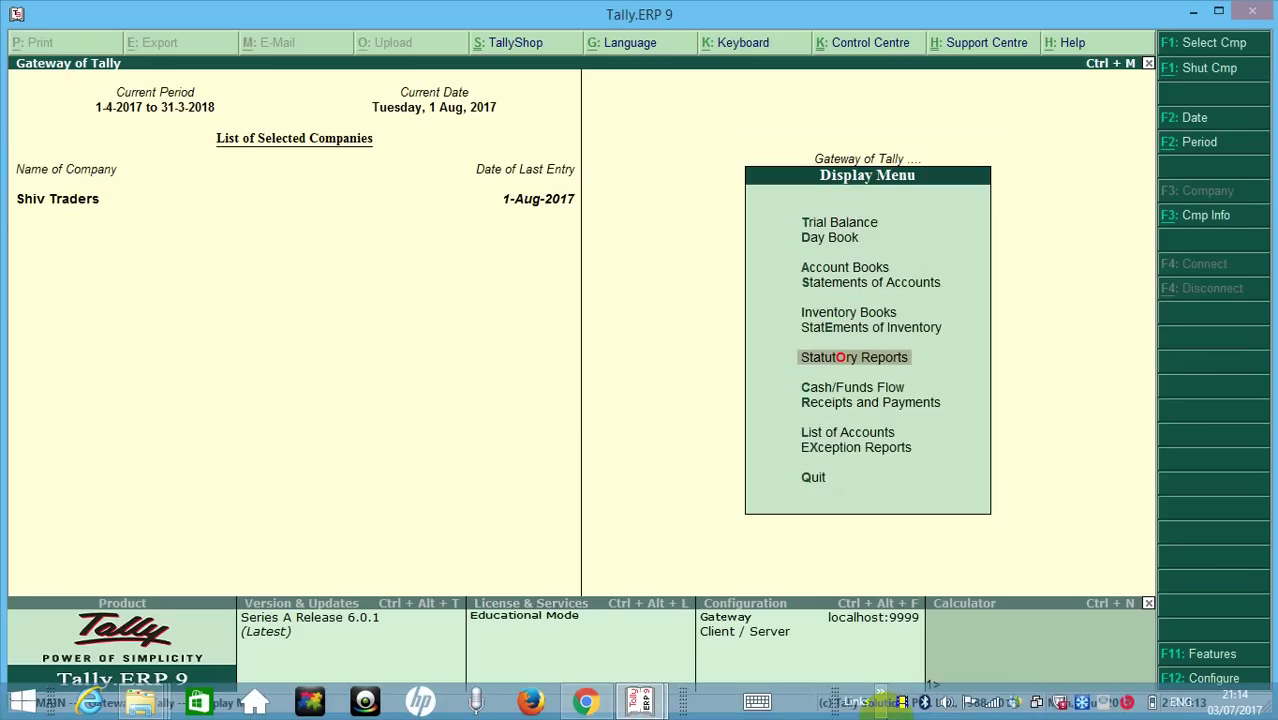
key(Return)
key(Return)
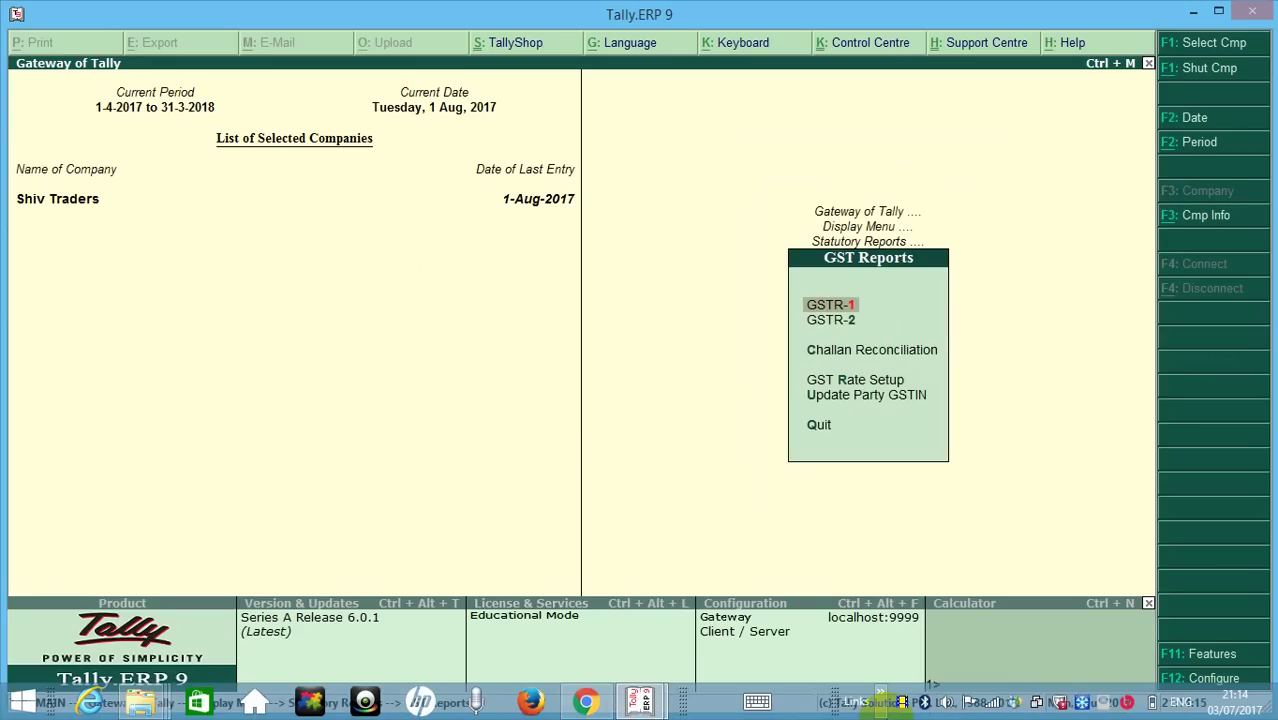
key(Return)
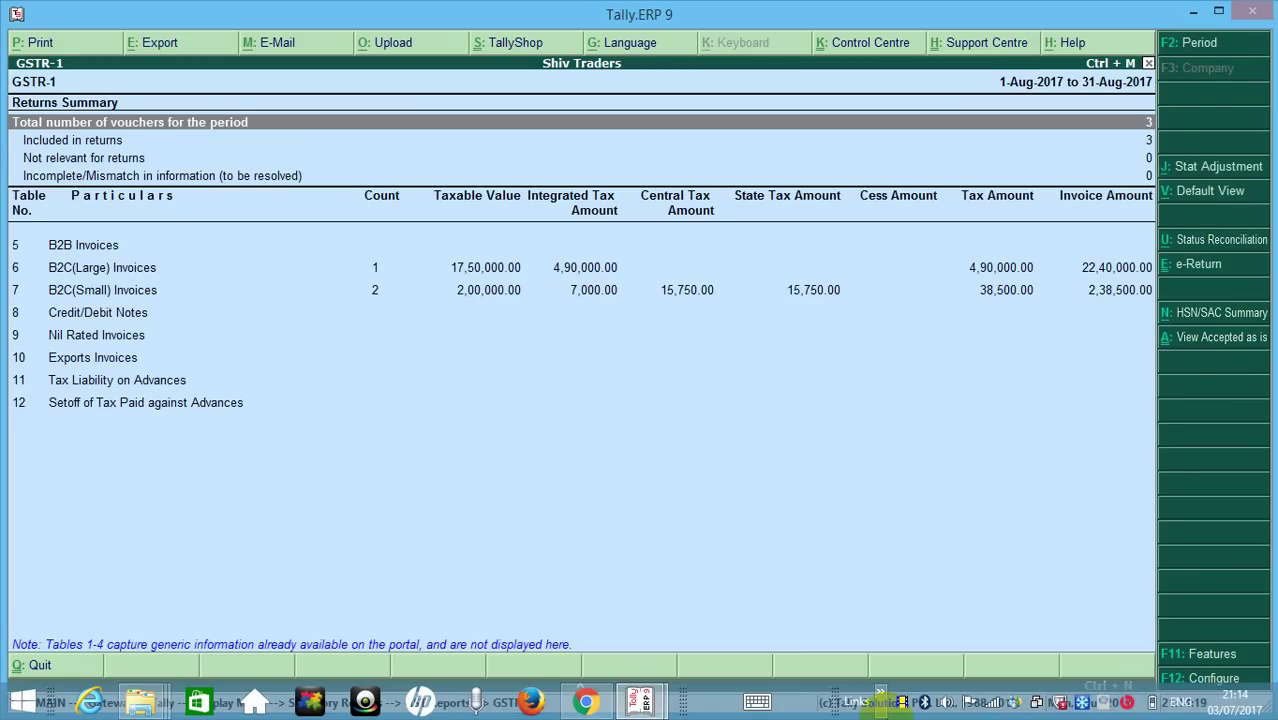
- Examine the voucher listed under B2C(Large) Invoices and return to the GSTR-1 summary
key(Down)
key(Down)
key(Down)
key(Down)
key(Down)
key(Return)
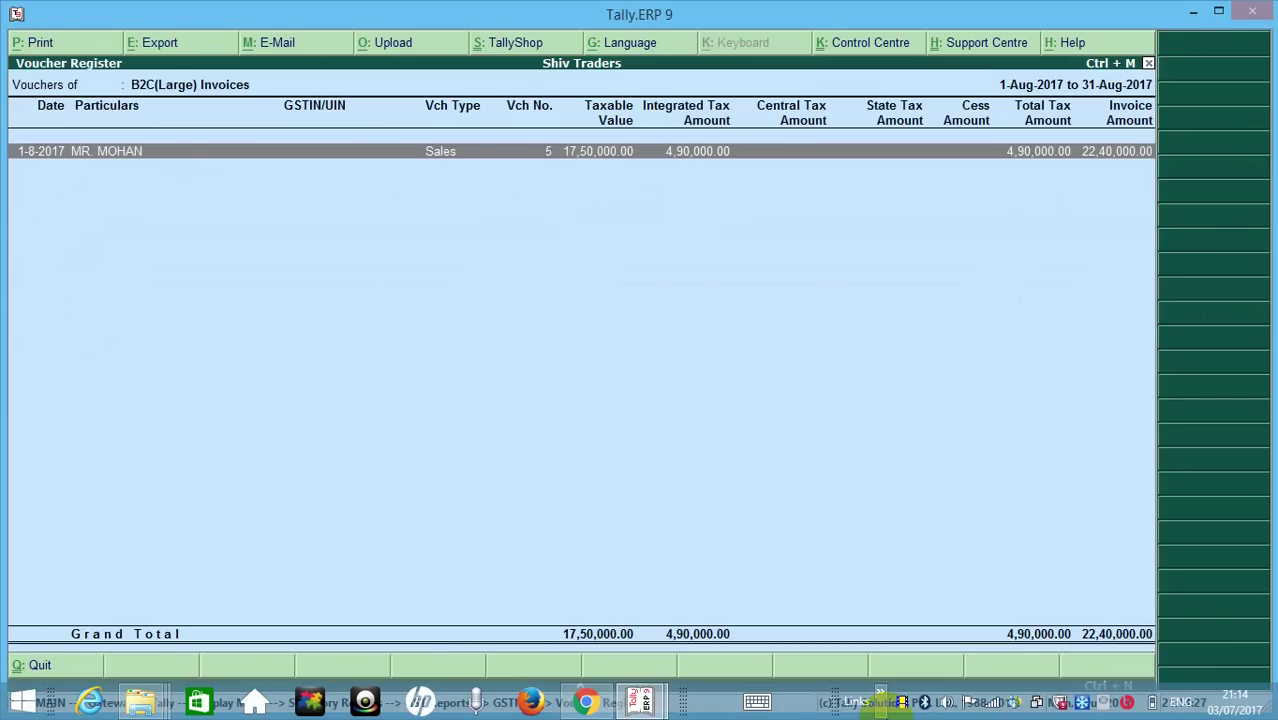
key(Escape)
key(Escape)
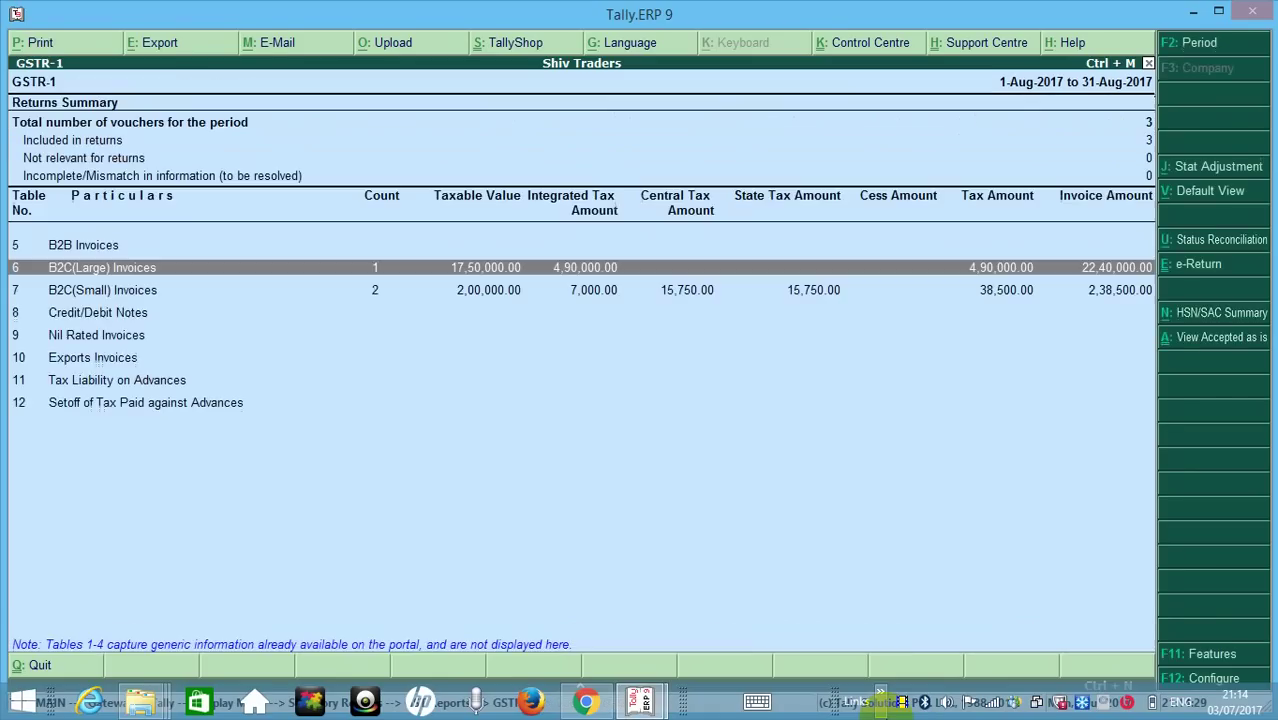
key(Return)
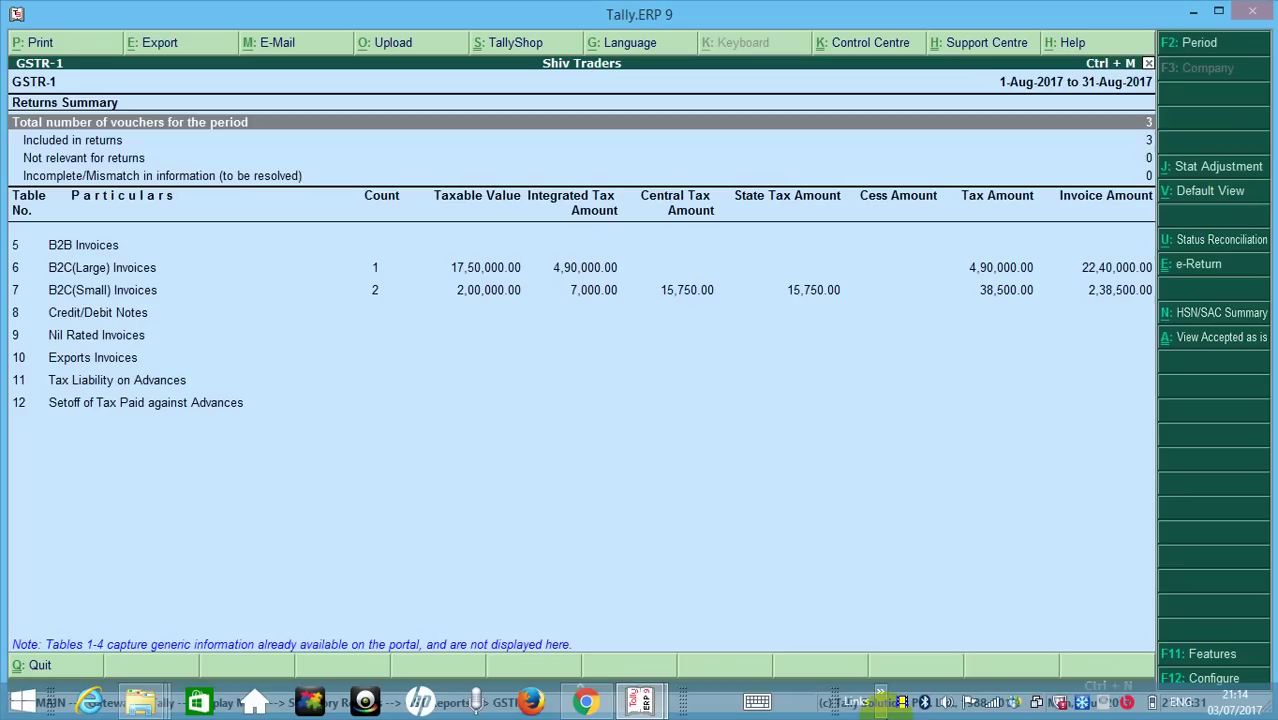
- Drill down through B2C(Small) Invoices for Haryana and open its sales voucher for alteration
key(Down)
key(Down)
key(Down)
key(Down)
key(Return)
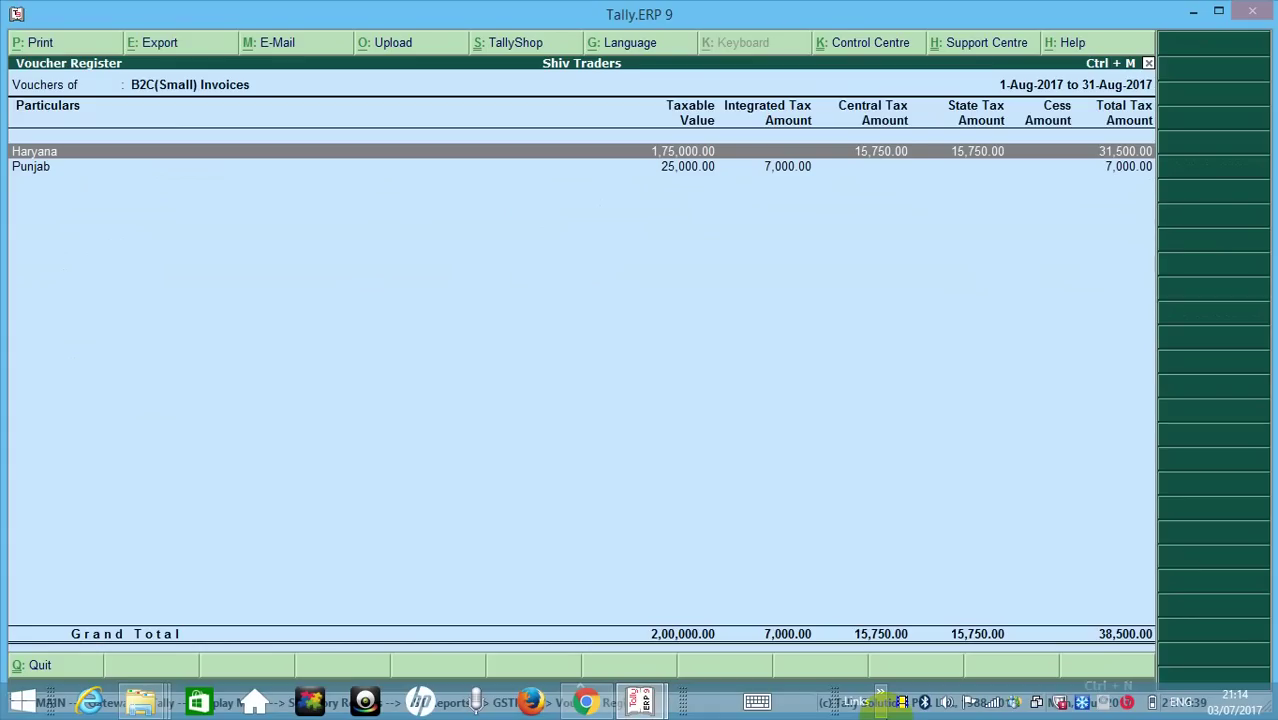
key(Return)
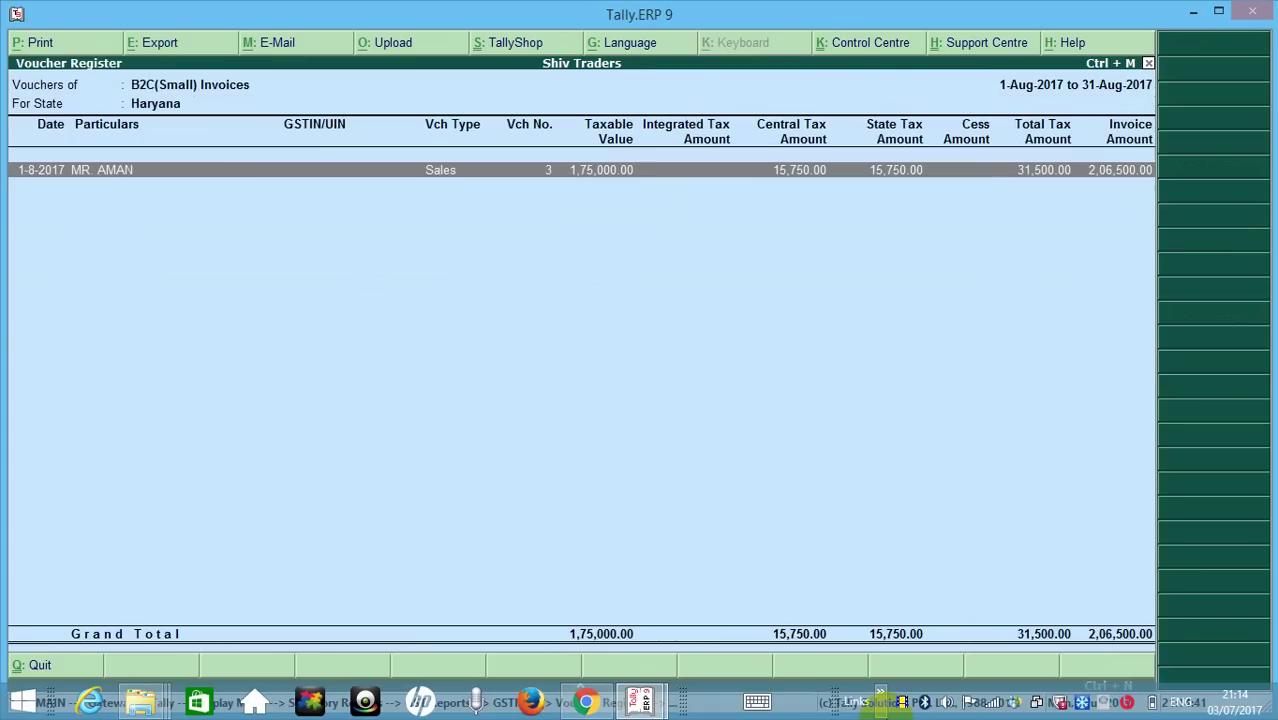
key(Return)
key(Return)
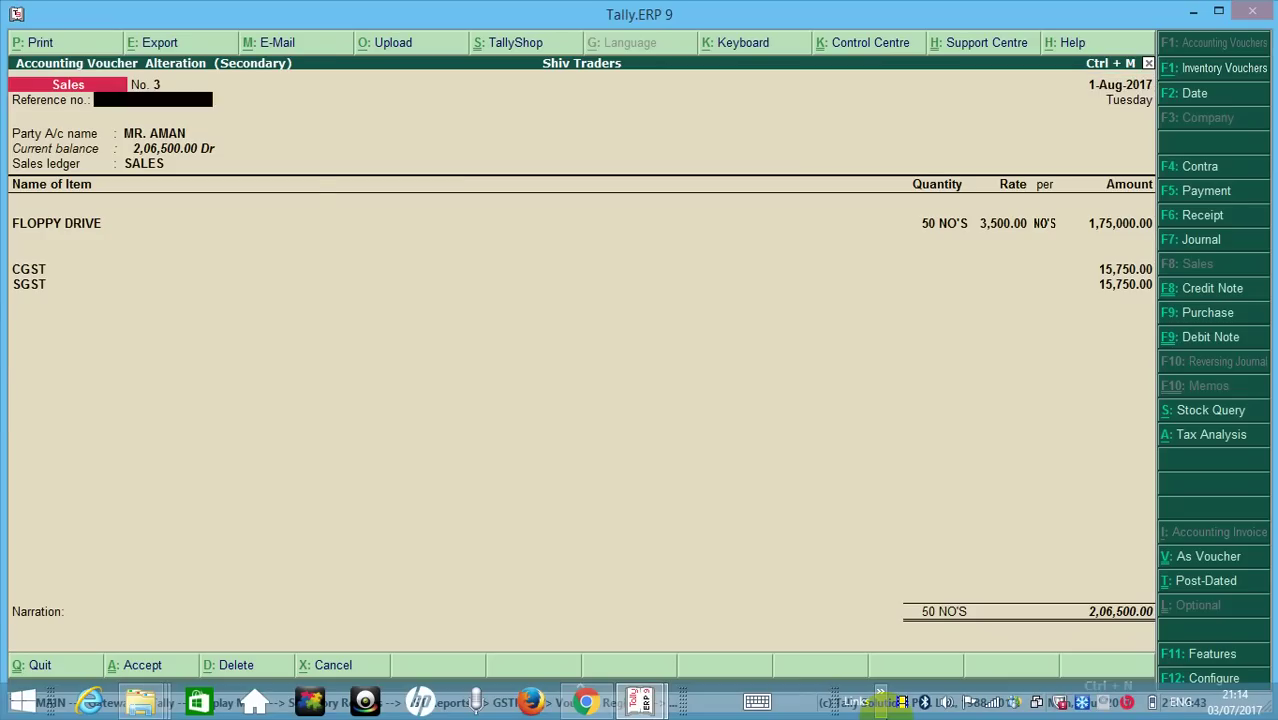
- Keep the Haryana voucher's party, party details and SALES ledger unchanged
key(Return)
key(Return)
key(Return)
key(Return)
key(Return)
key(Return)
key(Return)
key(Return)
key(Return)
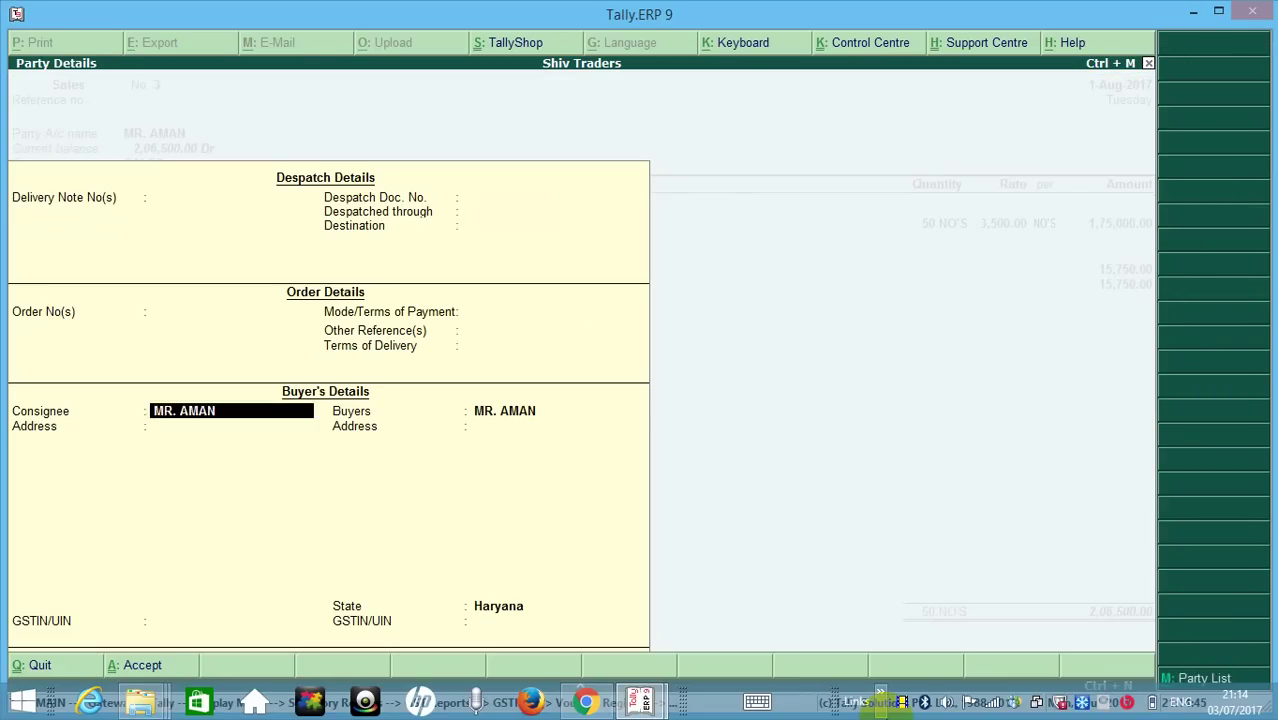
key(Return)
key(Return)
key(Return)
key(Return)
key(Return)
key(Return)
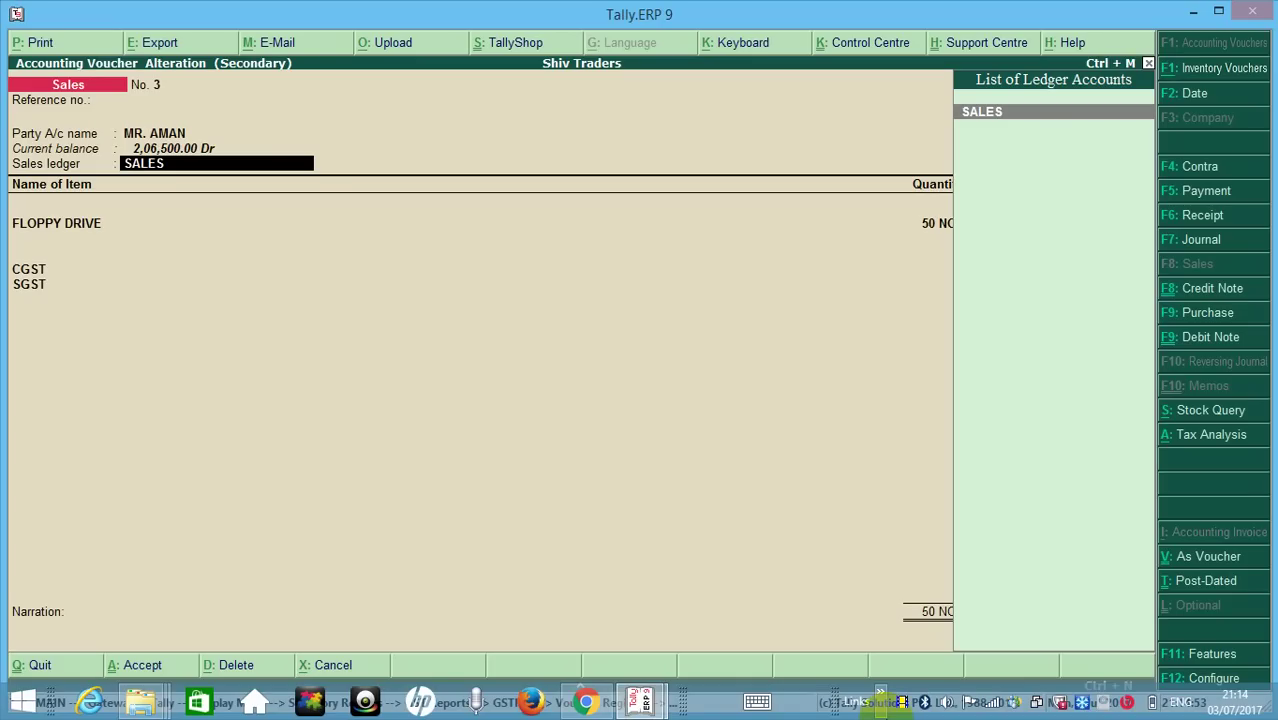
key(Return)
- Set the FLOPPY DRIVE rate to 8,500 in its Main Location allocation
key(Return)
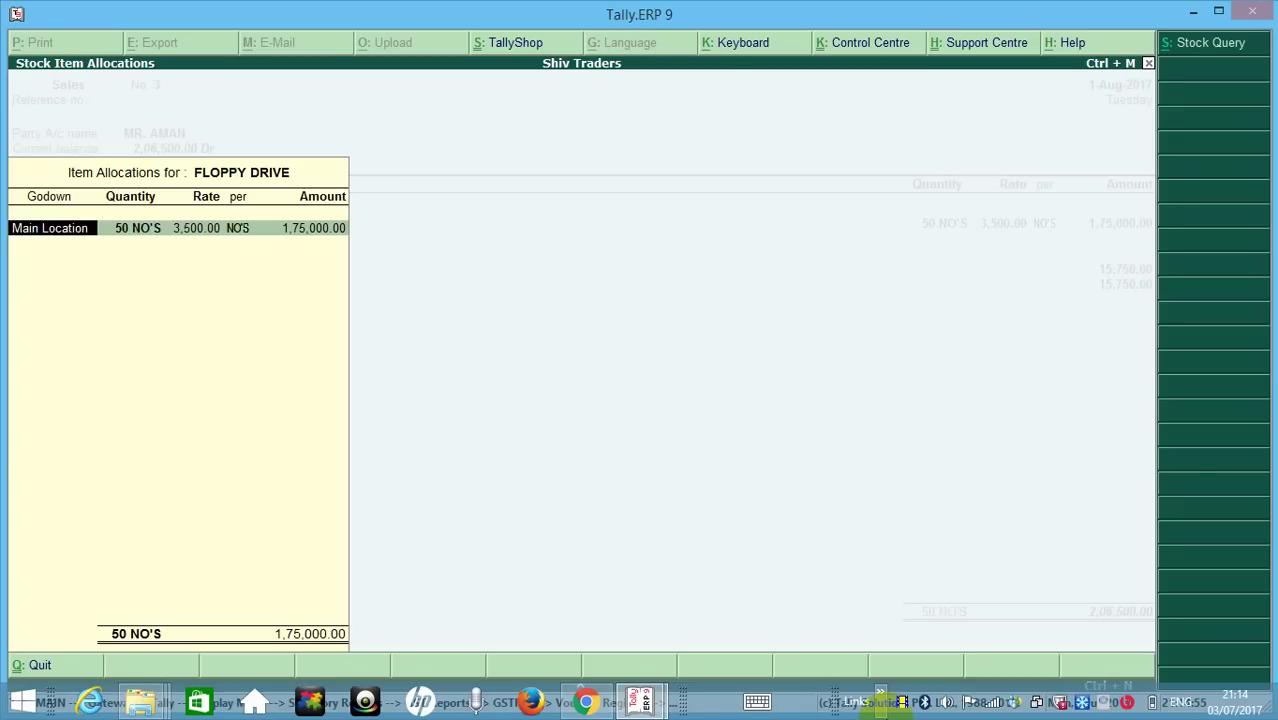
key(Return)
key(Return)
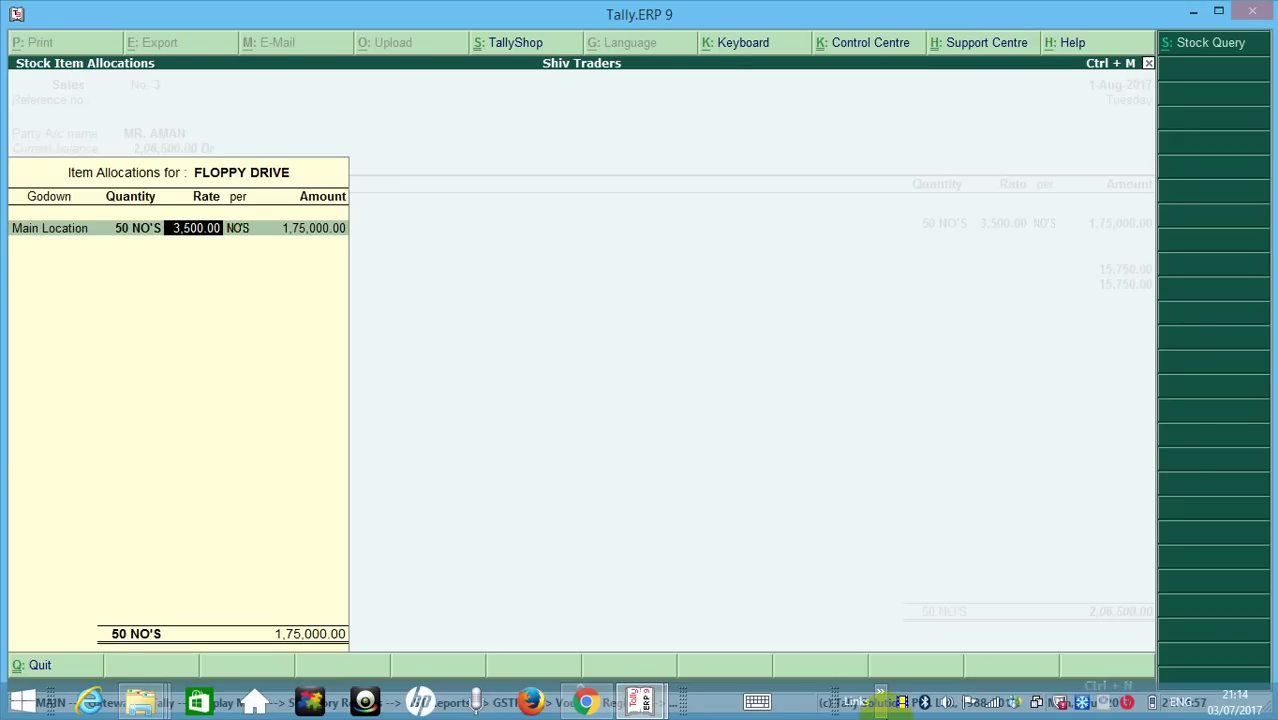
text(8500)
key(Return)
key(Return)
key(Return)
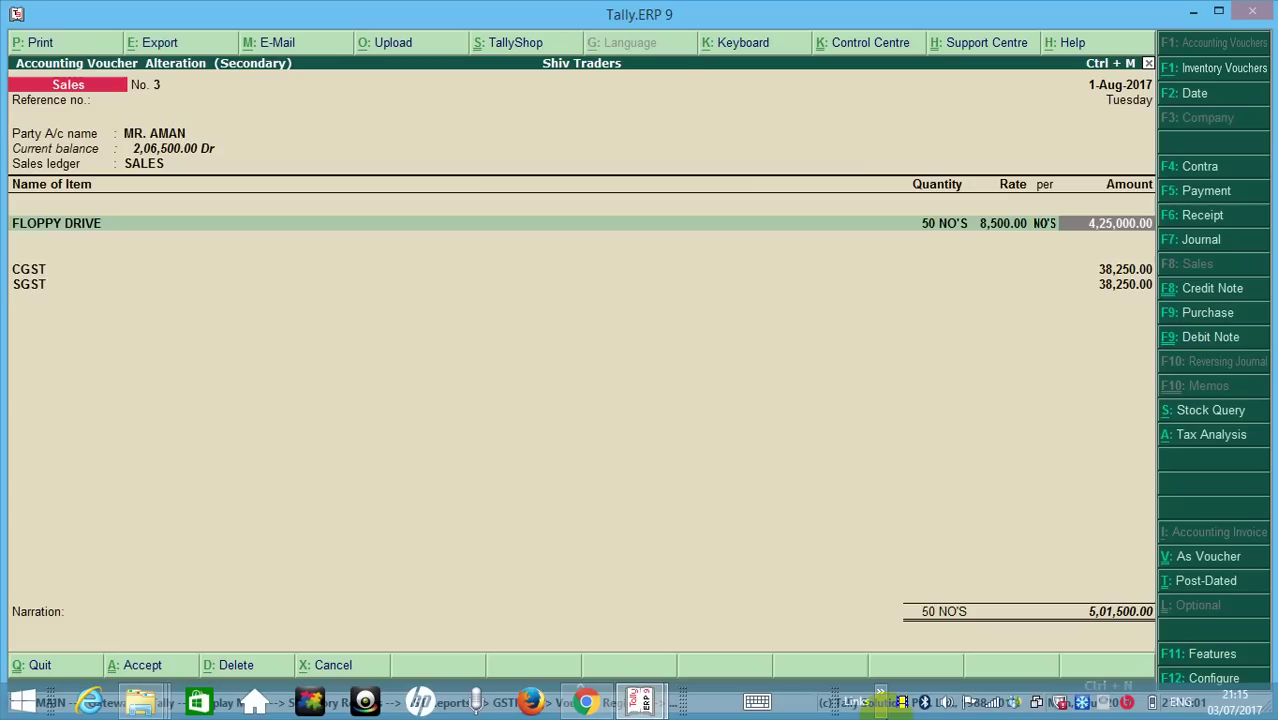
- Keep the CGST and SGST lines, leave the narration blank and save the altered voucher
key(Return)
key(Return)
key(Return)
key(Return)
key(Return)
key(Return)
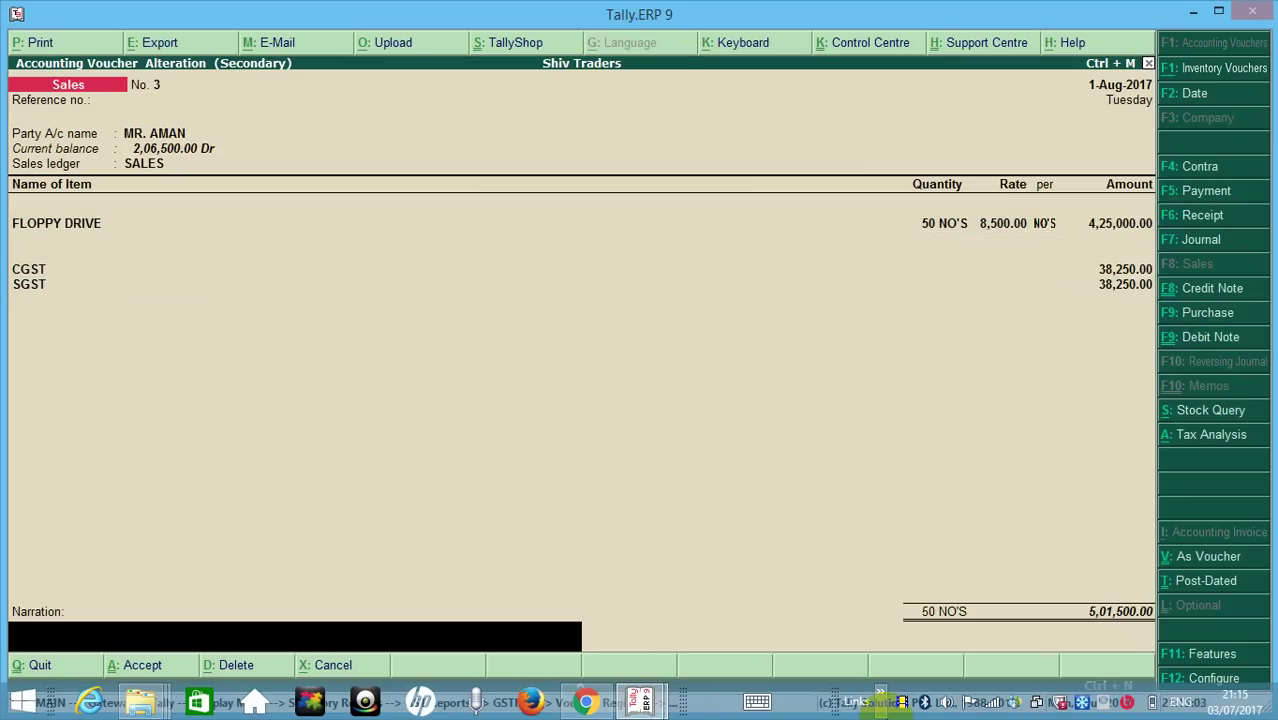
key(Return)
key(Return)
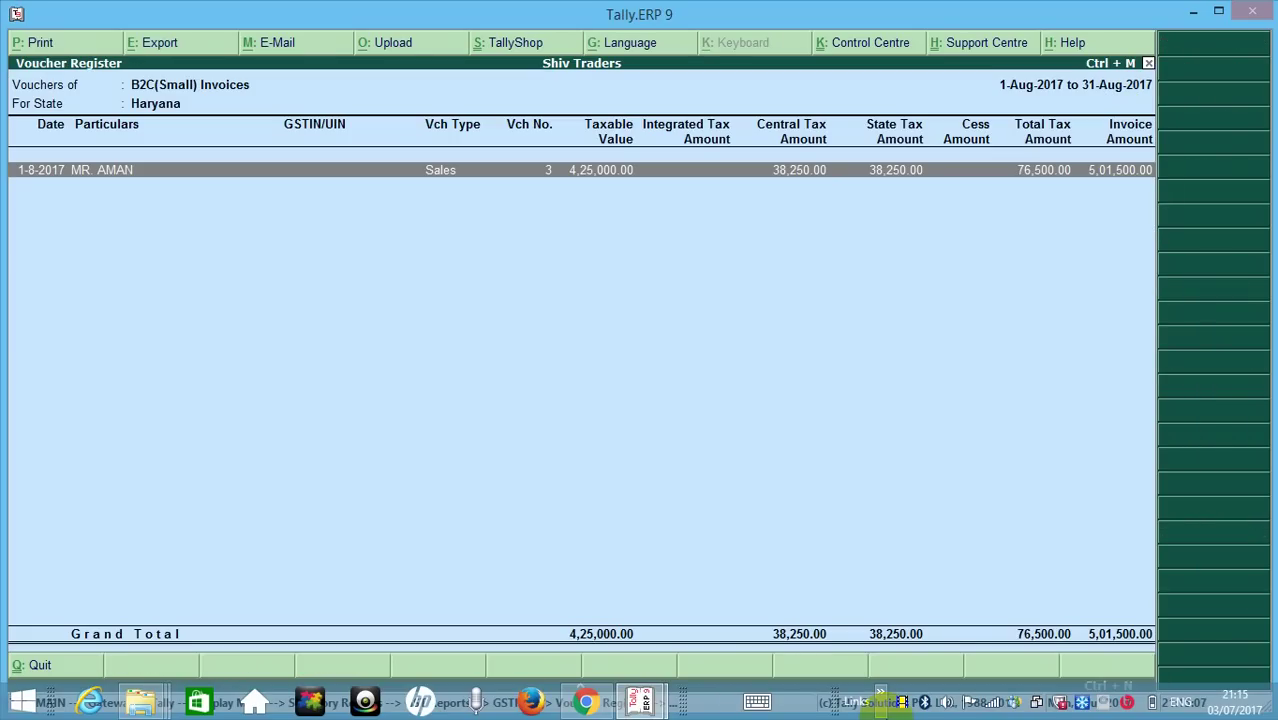
- Review the GSTR-1 summary and the state-wise B2C(Small) Invoices after the rate change
key(Escape)
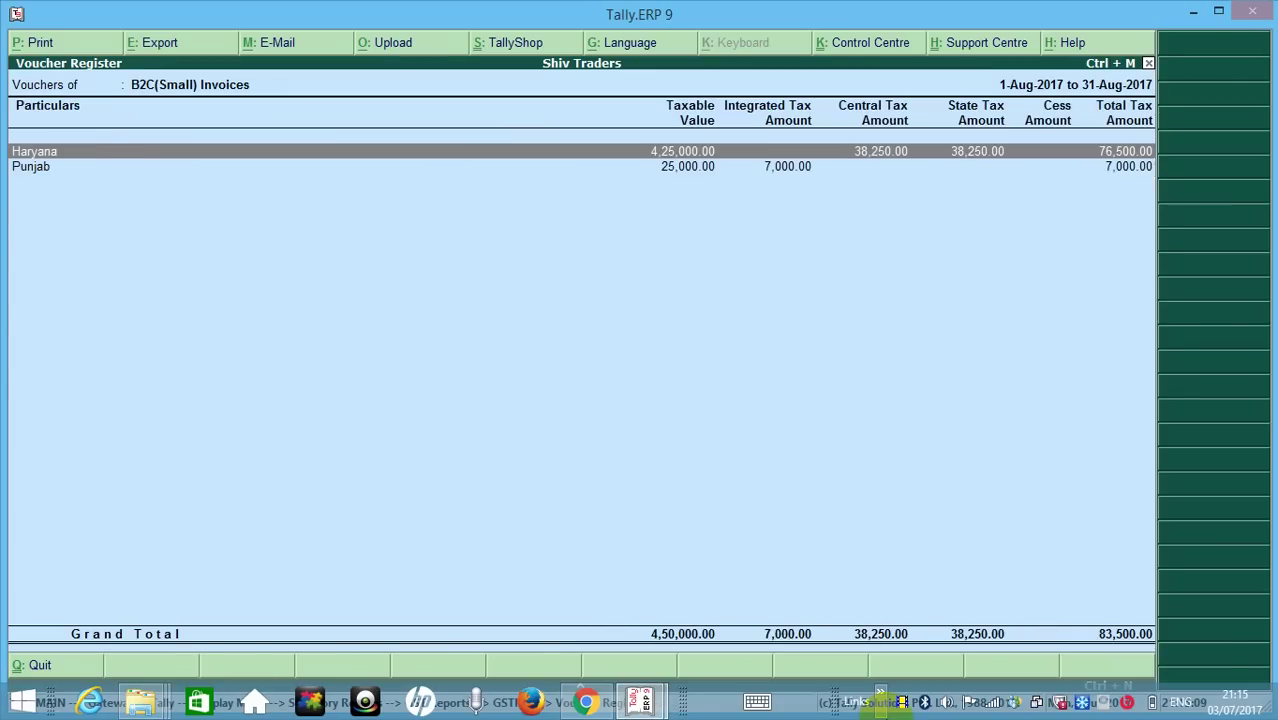
key(Escape)
key(Down)
key(Down)
key(Down)
key(Down)
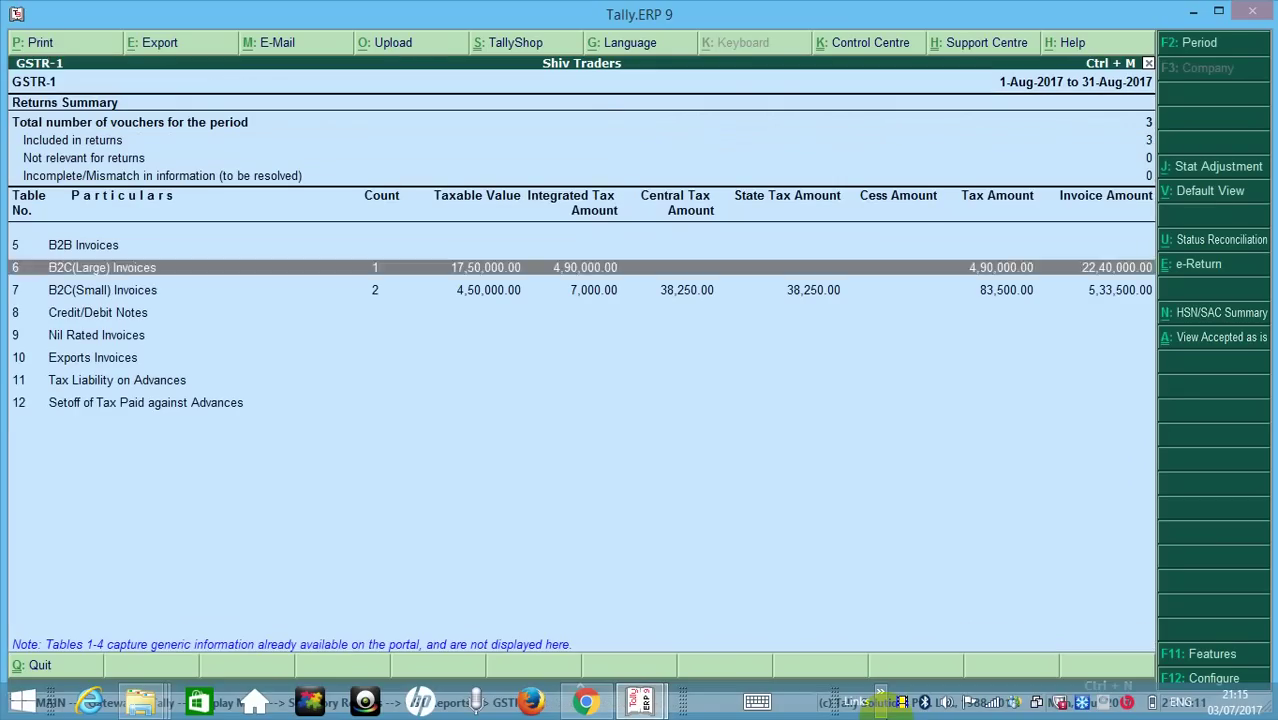
key(Down)
key(Return)
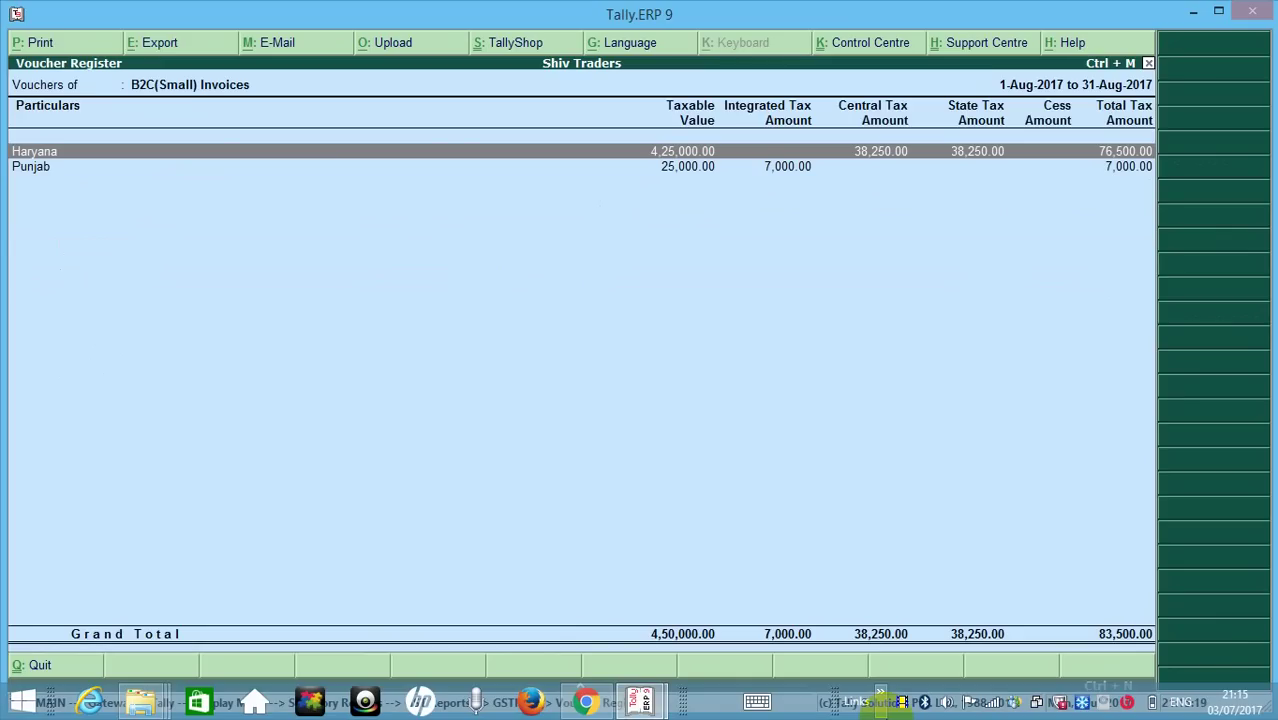
key(Escape)
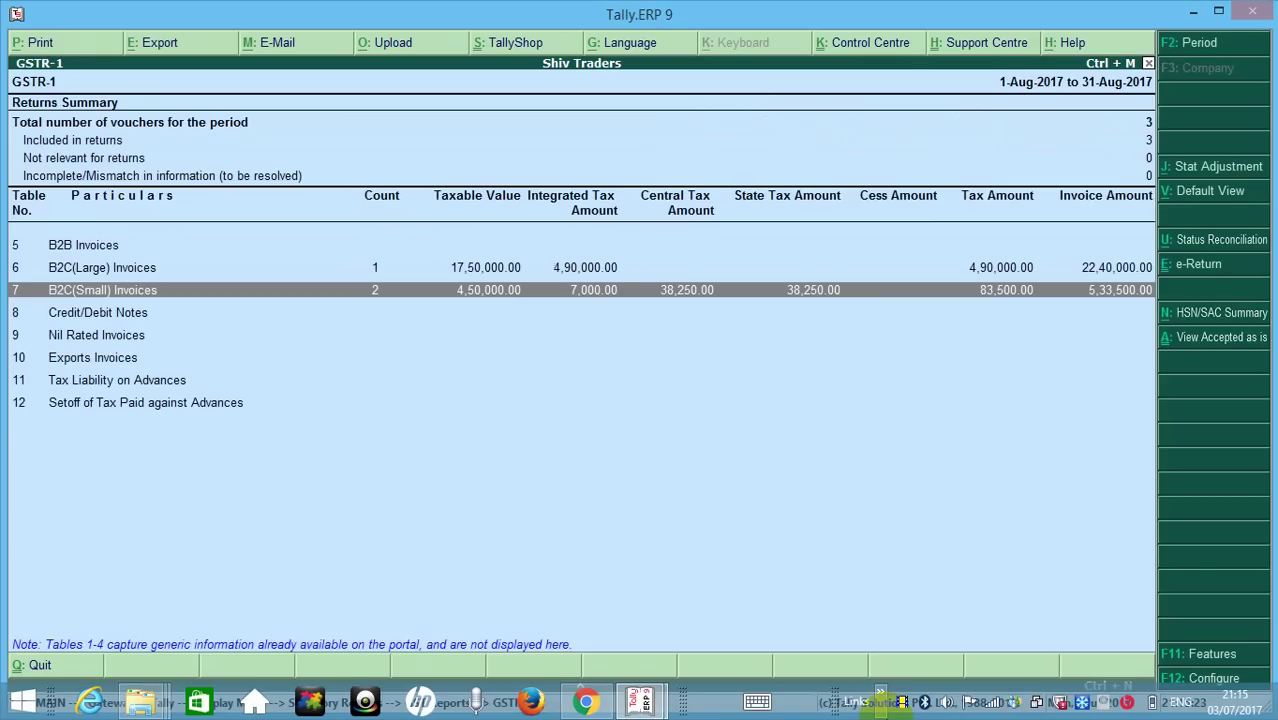
key(Down)
key(Down)
key(Down)
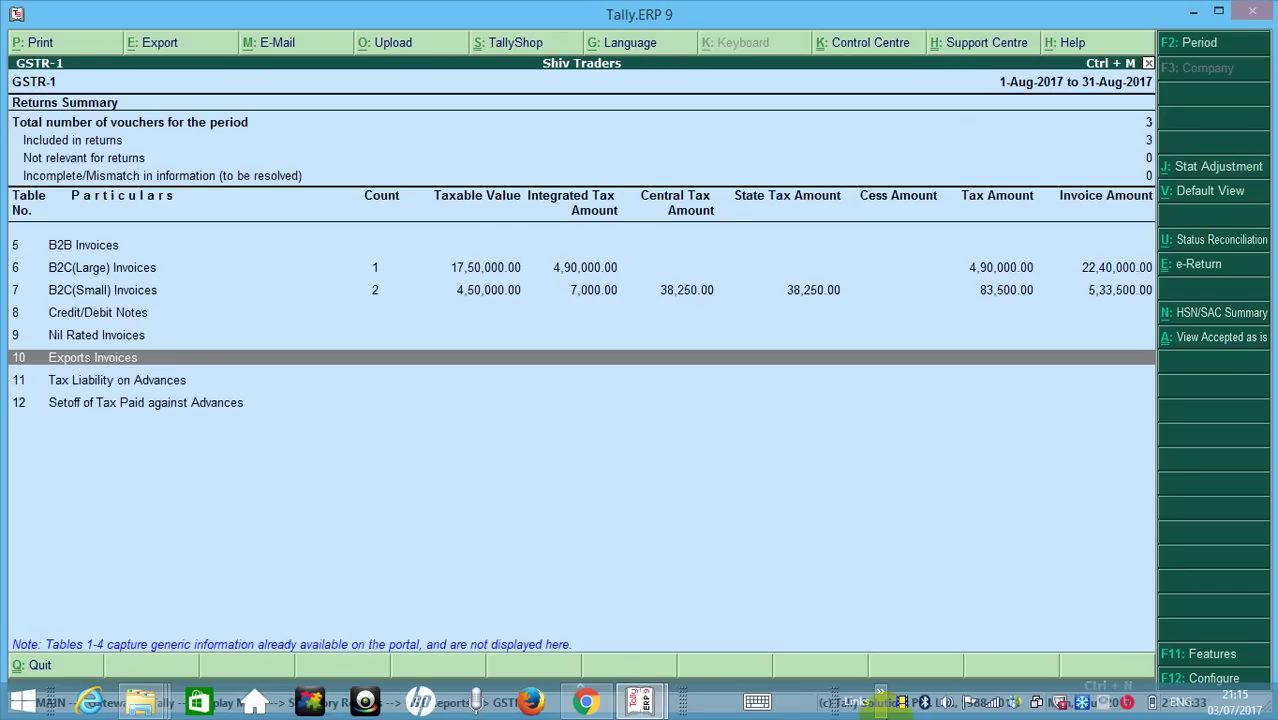
- Exit the GST reports and start a new sales voucher without a reference number
key(Escape)
key(Escape)
key(Escape)
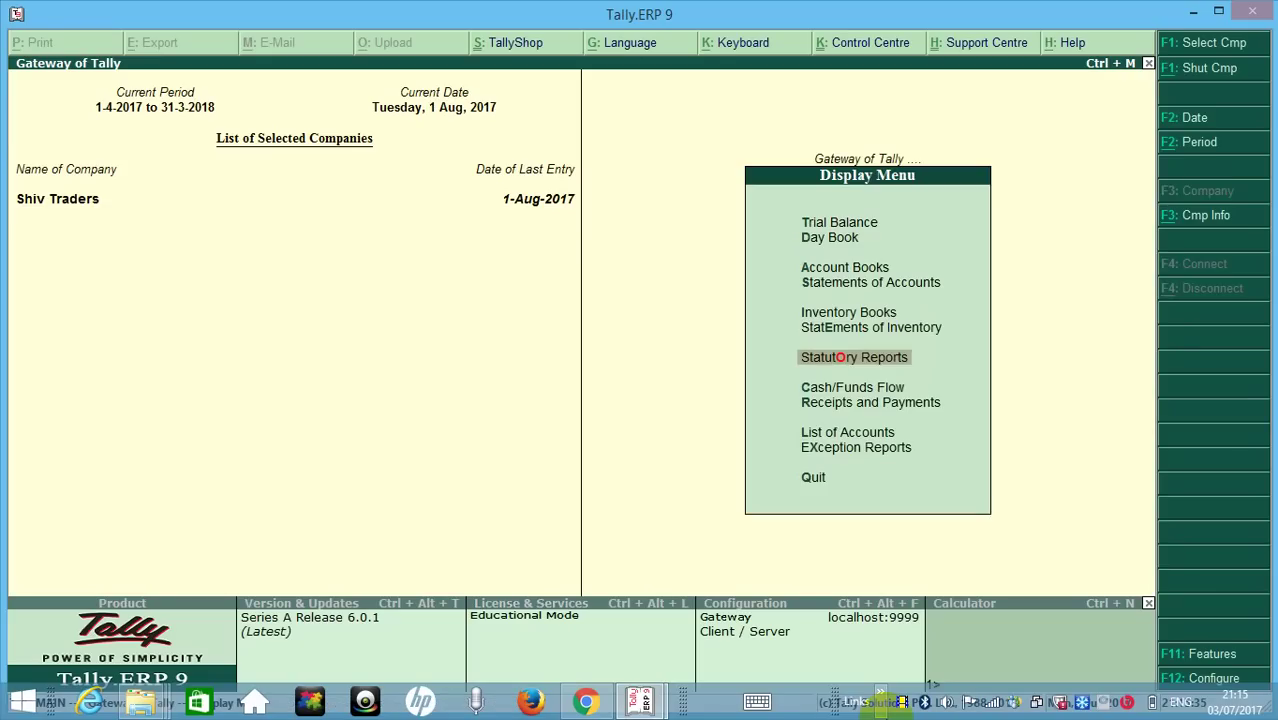
key(Escape)
key(Up)
key(Up)
key(Up)
key(Up)
key(Up)
key(Up)
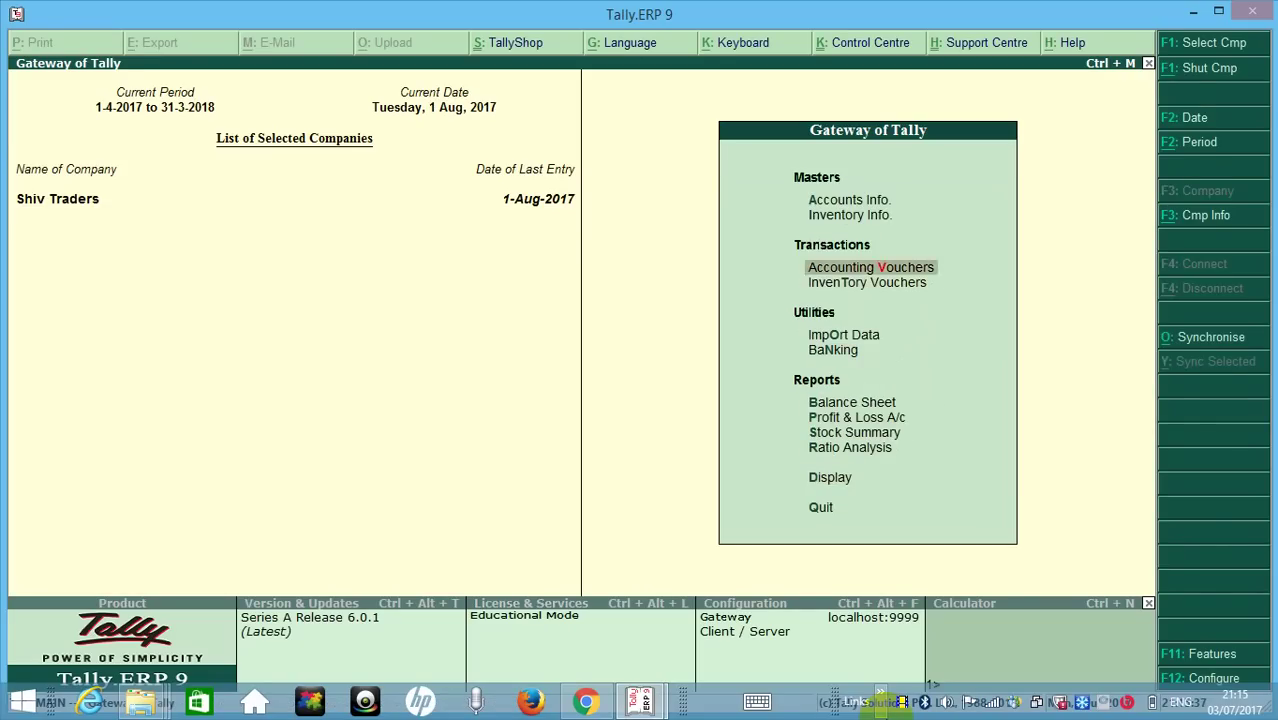
key(Return)
key(Return)
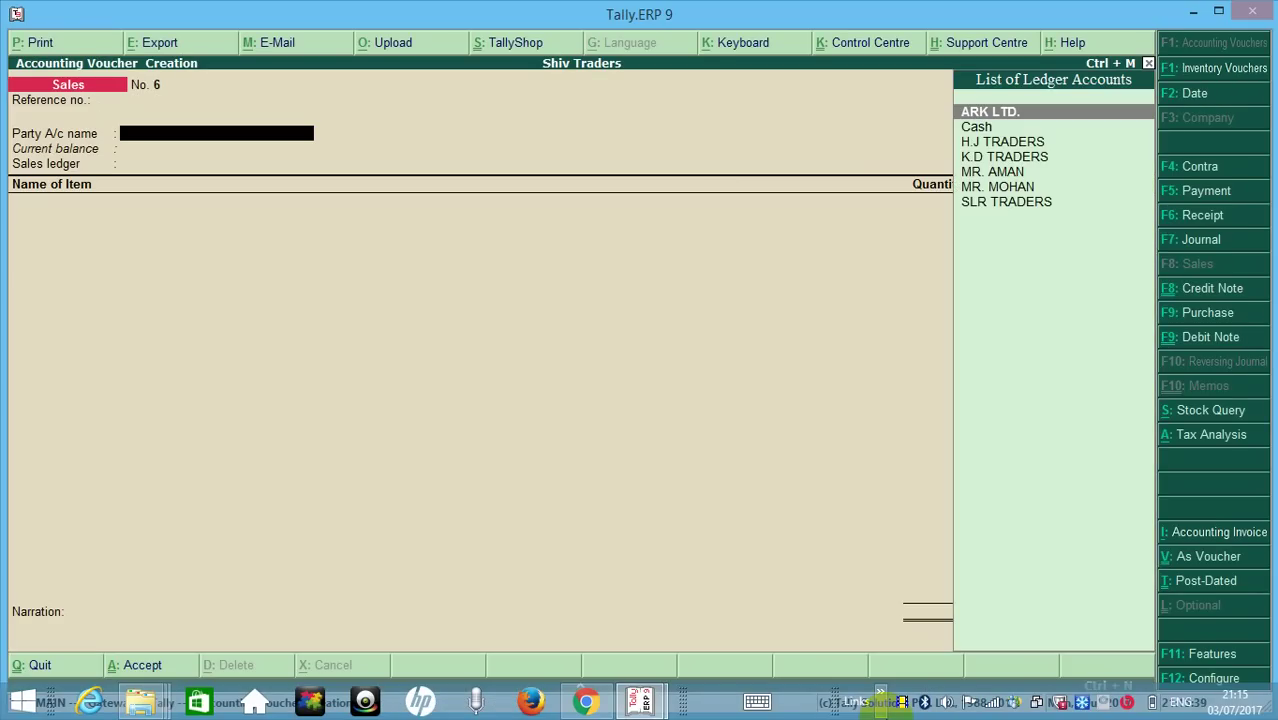
- Begin a new party ledger from the voucher with the customer's name, grouped under Sundry Debtors
key(alt+c)
text(MR)
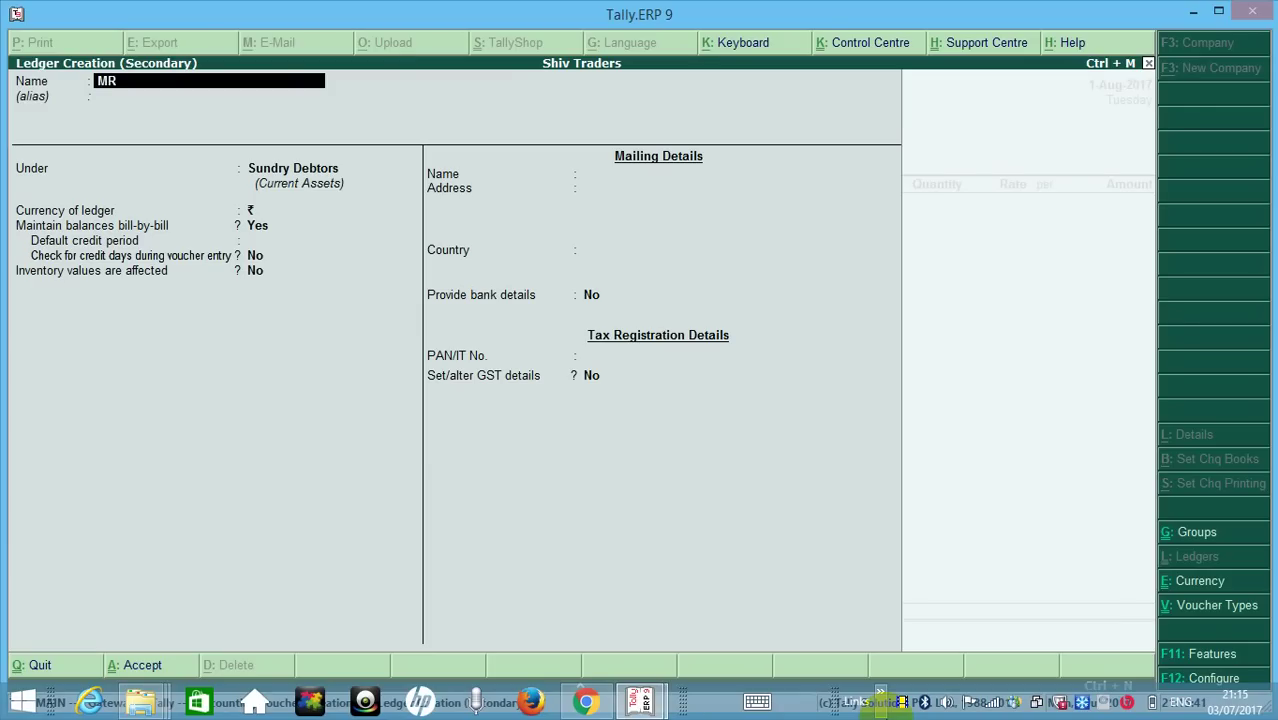
text(.JOHN)
key(Return)
key(Return)
key(Return)
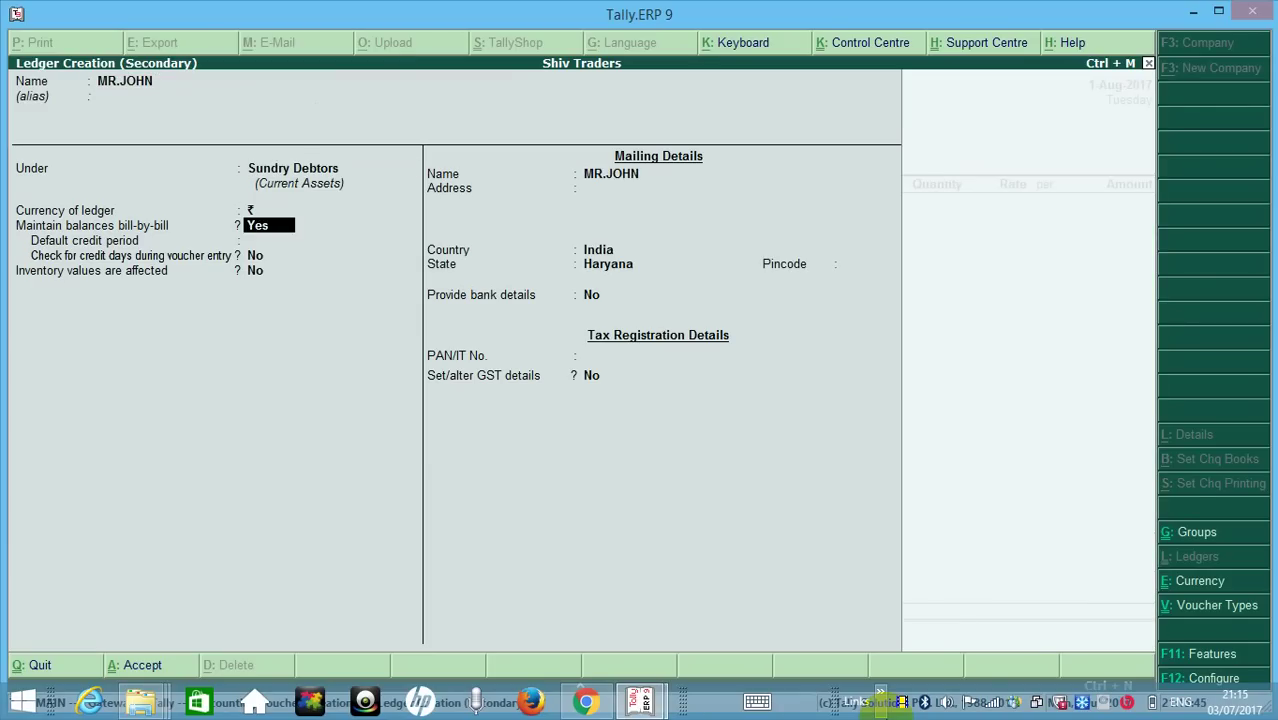
- Keep bill-by-bill balances on for the new ledger and set its country to UAE
key(Return)
key(Return)
key(Return)
key(Return)
key(Return)
key(Return)
key(BackSpace)
key(BackSpace)
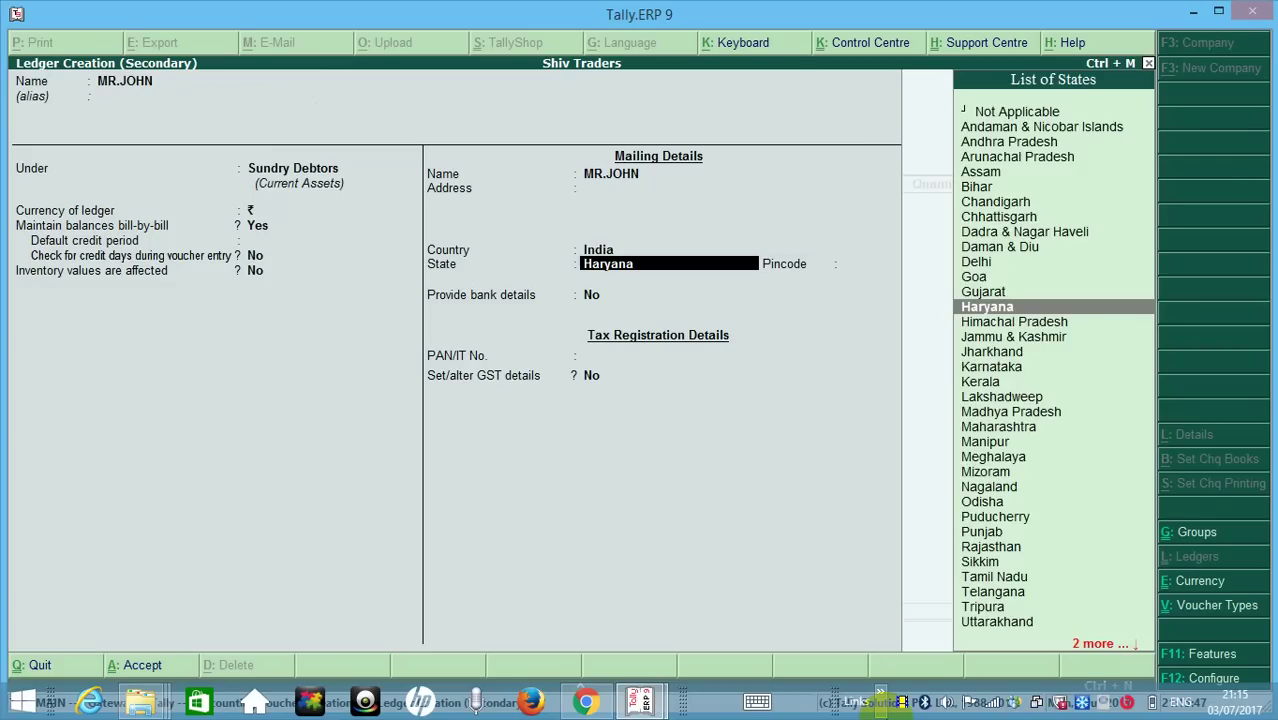
text(UAE)
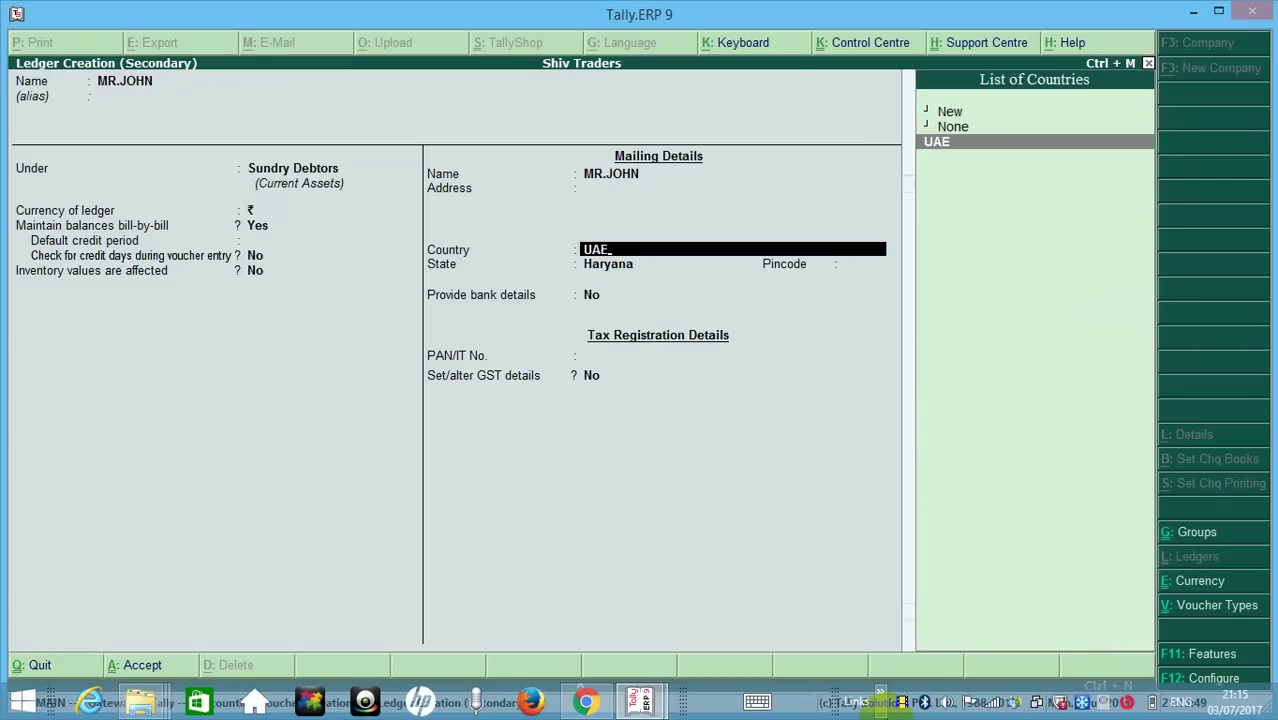
key(Return)
- Leave the bank and GST details at No, and save the ledger as the voucher's party
key(Return)
key(Return)
key(Return)
key(Return)
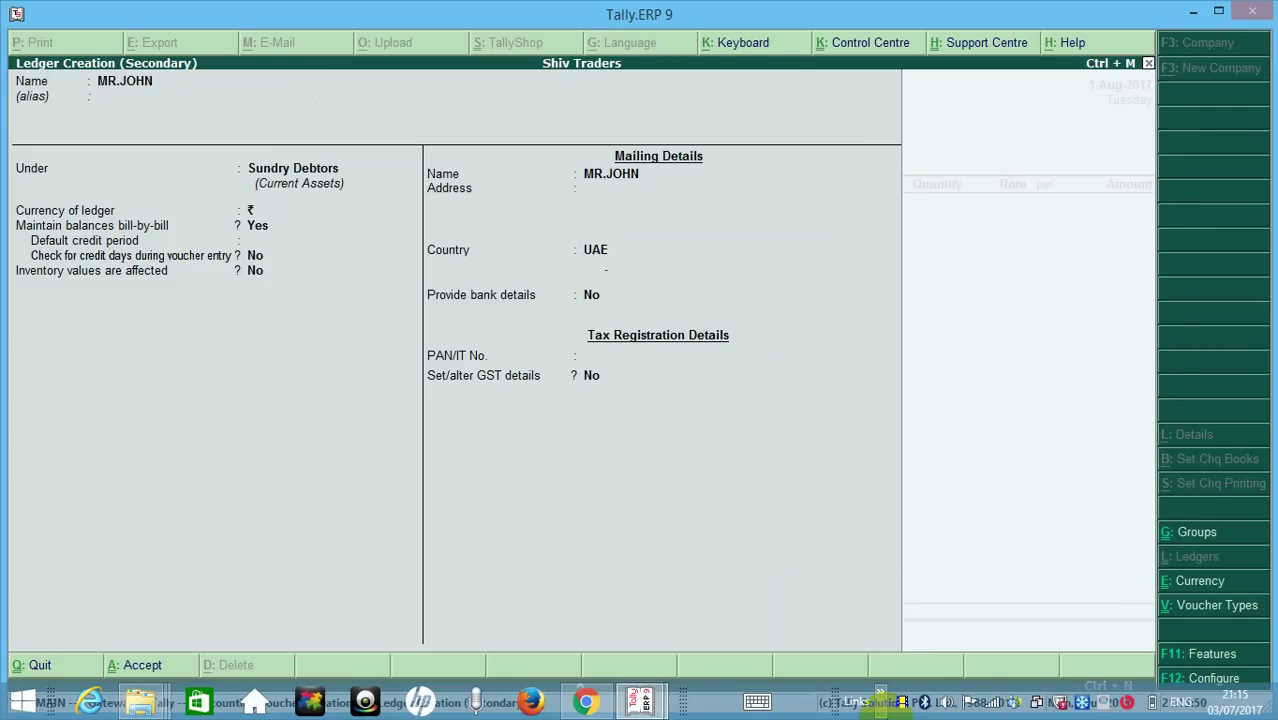
key(BackSpace)
key(BackSpace)
key(BackSpace)
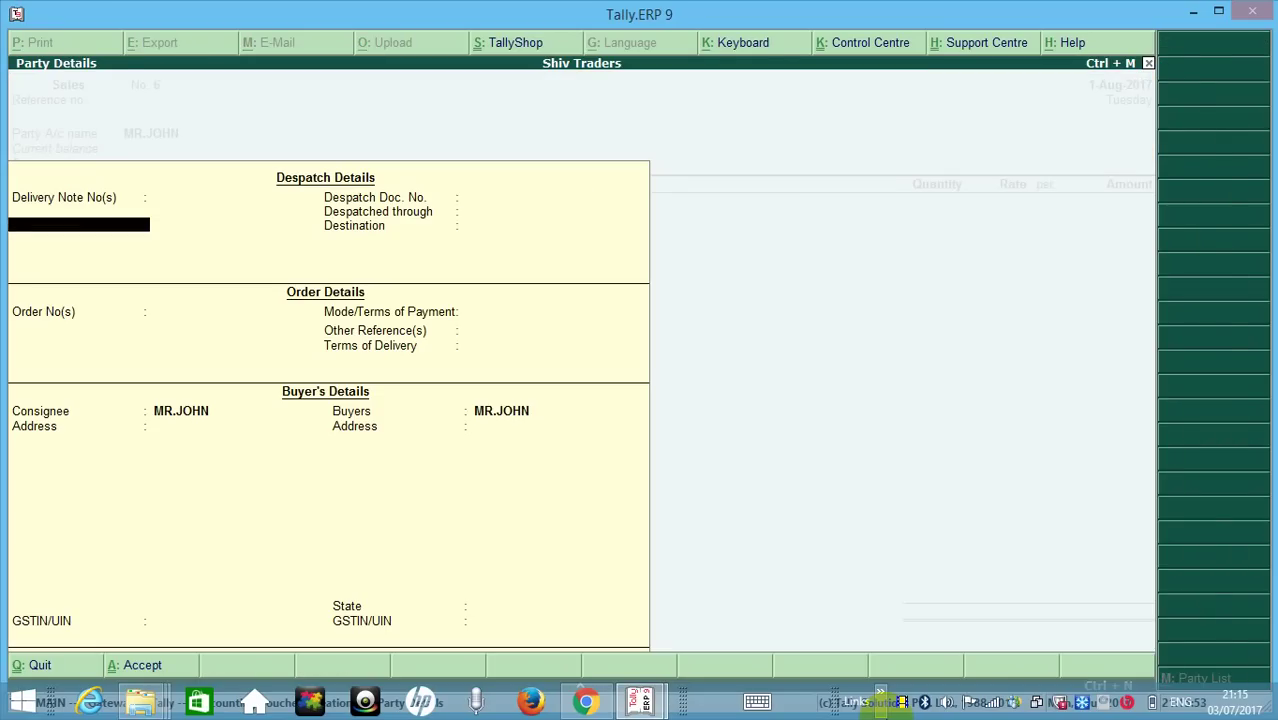
- Reopen the new party ledger from the voucher, review its group, country and GST settings, and accept it unchanged
key(Return)
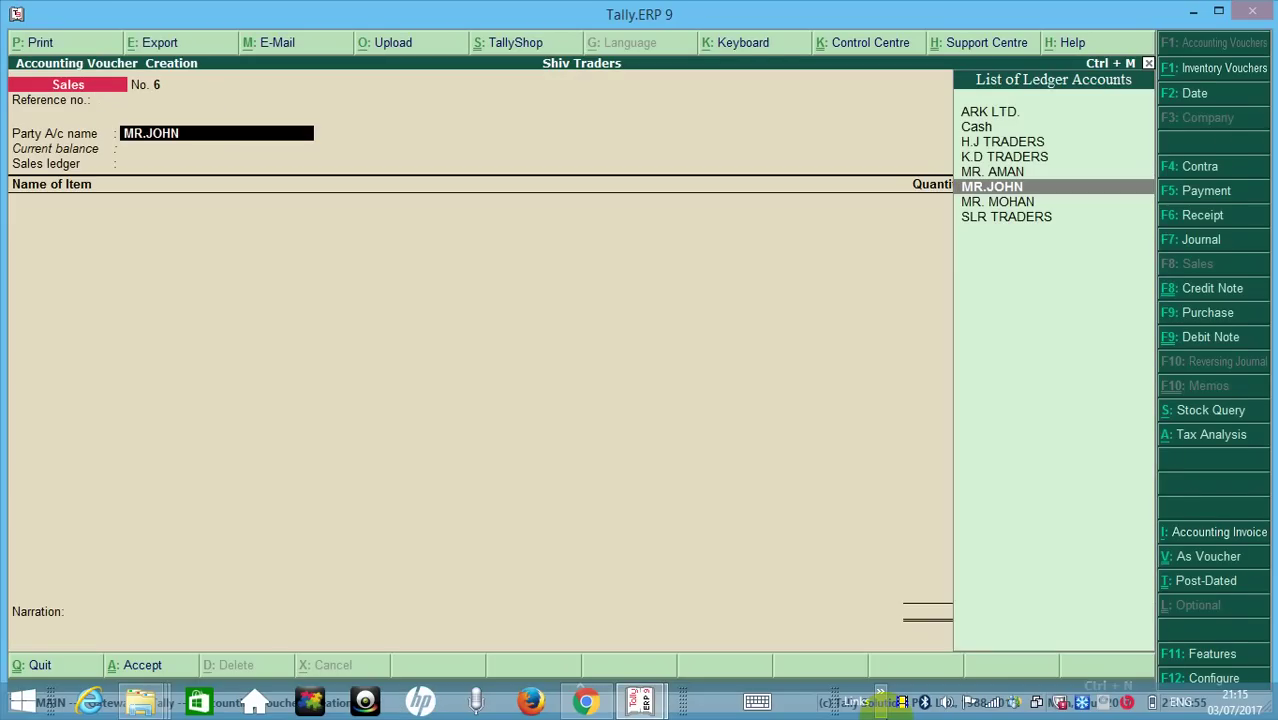
key(ctrl+Return)
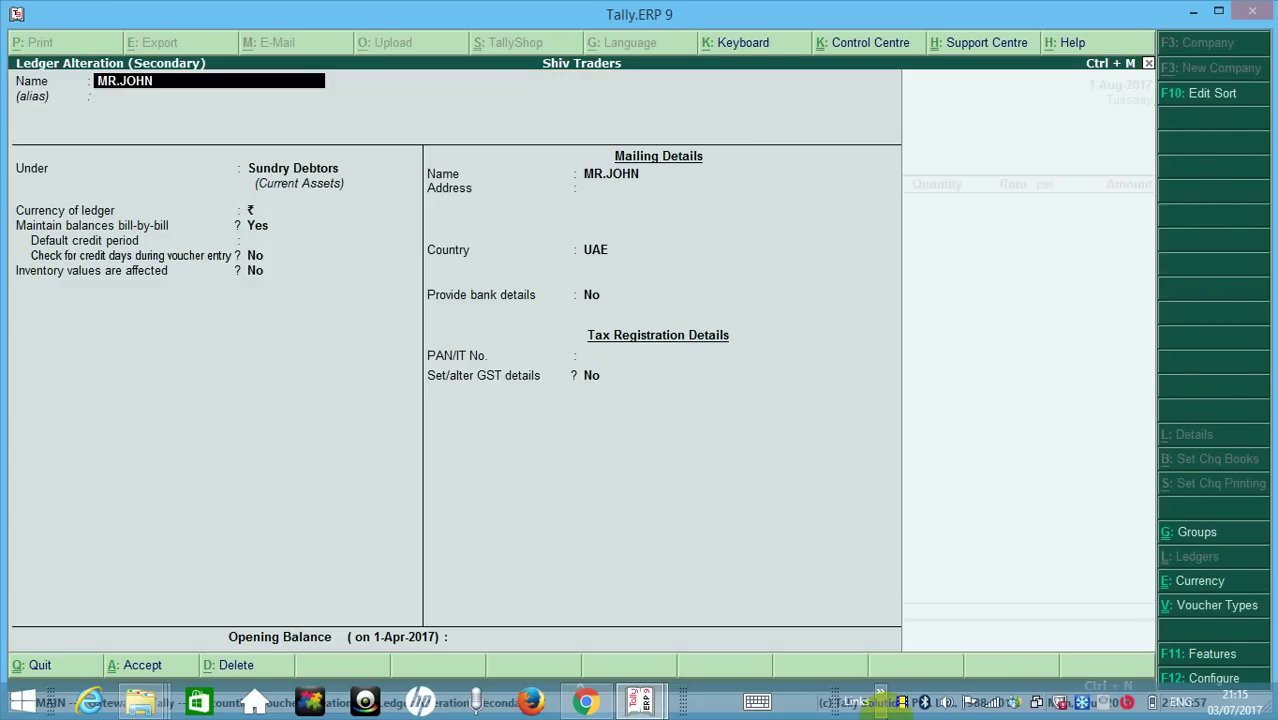
key(Return)
key(Return)
key(Return)
key(Return)
key(Return)
key(Return)
key(Return)
key(Return)
key(Return)
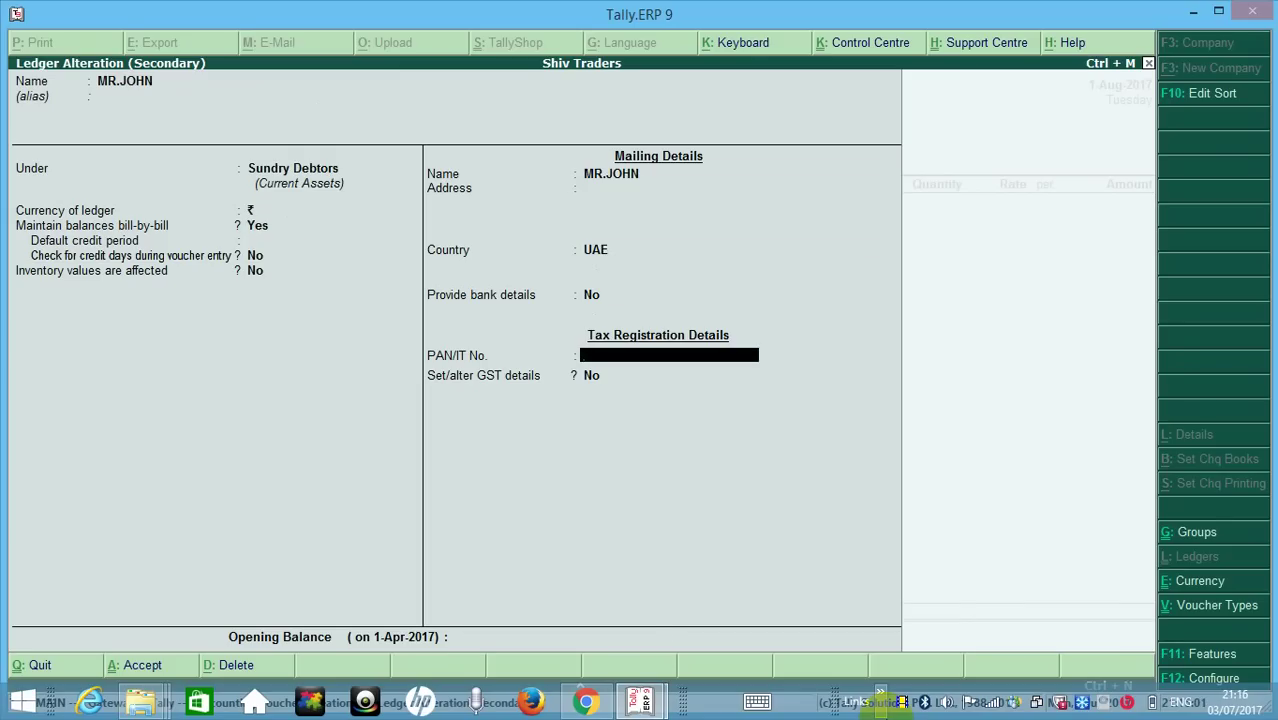
key(Return)
key(Return)
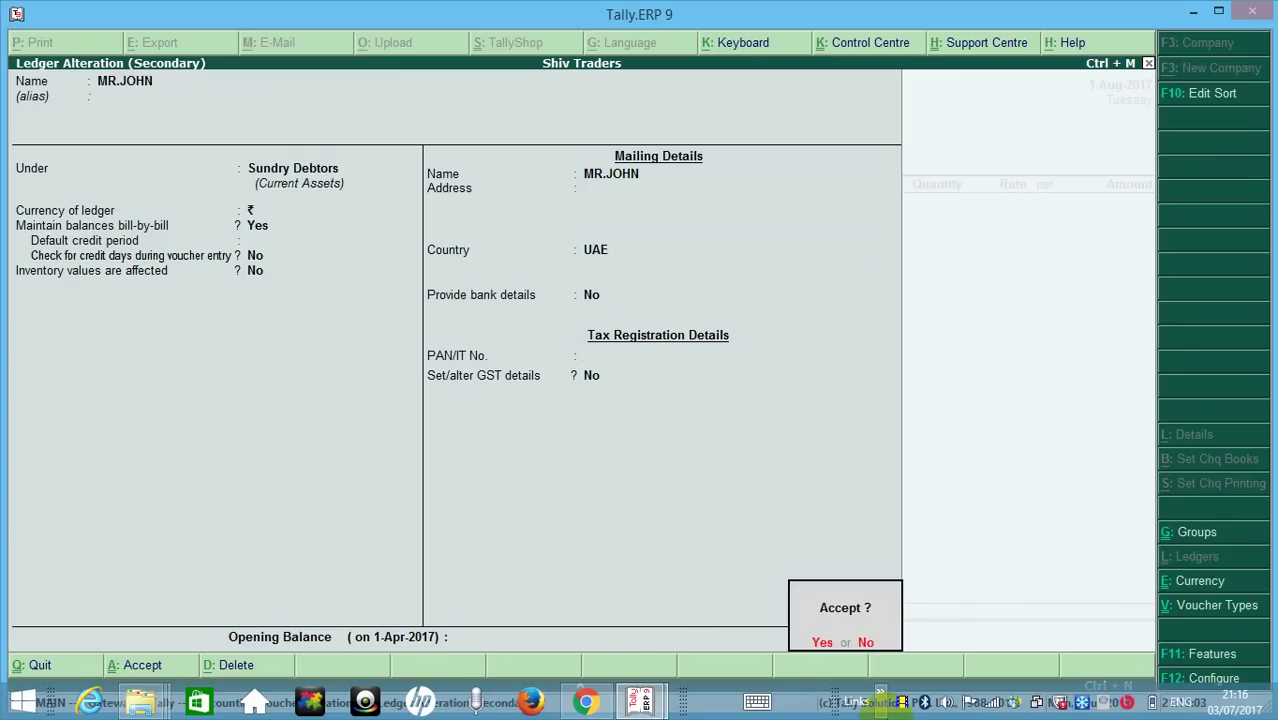
key(Return)
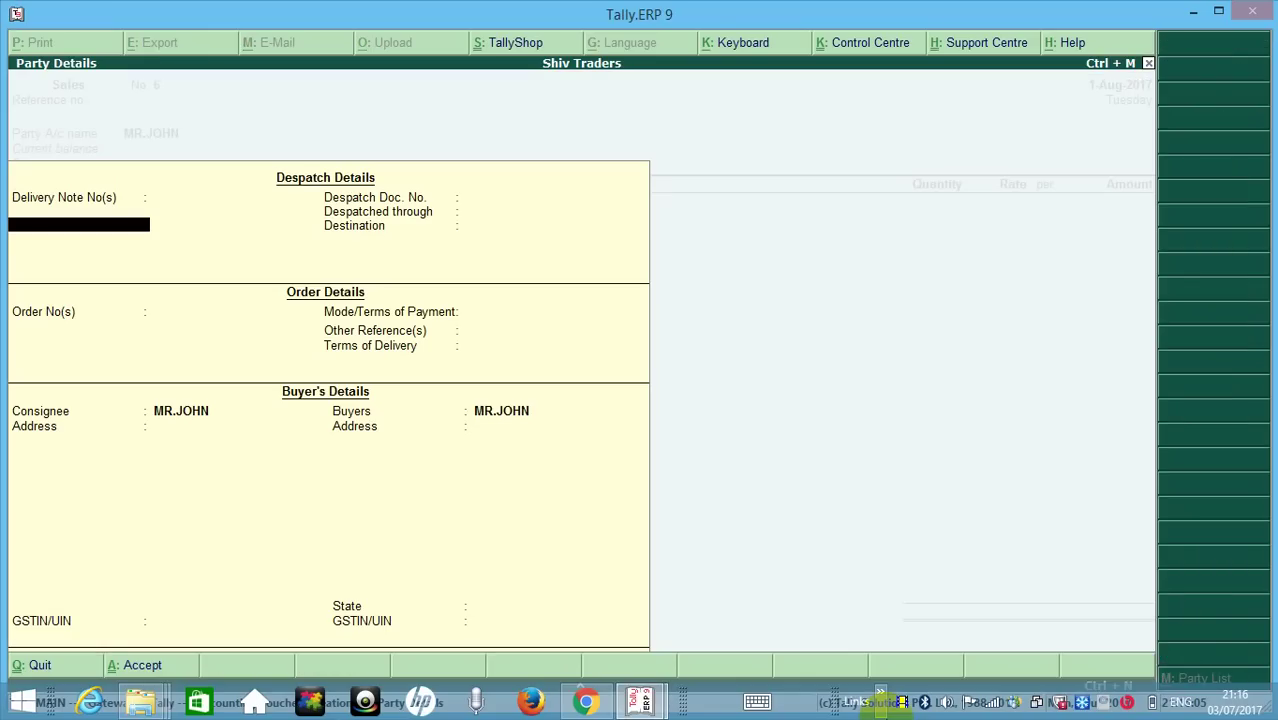
- Leave the party's despatch and order details blank and accept the buyer's details with the state as Not Applicable
key(Return)
key(Return)
key(Return)
key(Return)
key(Return)
key(Return)
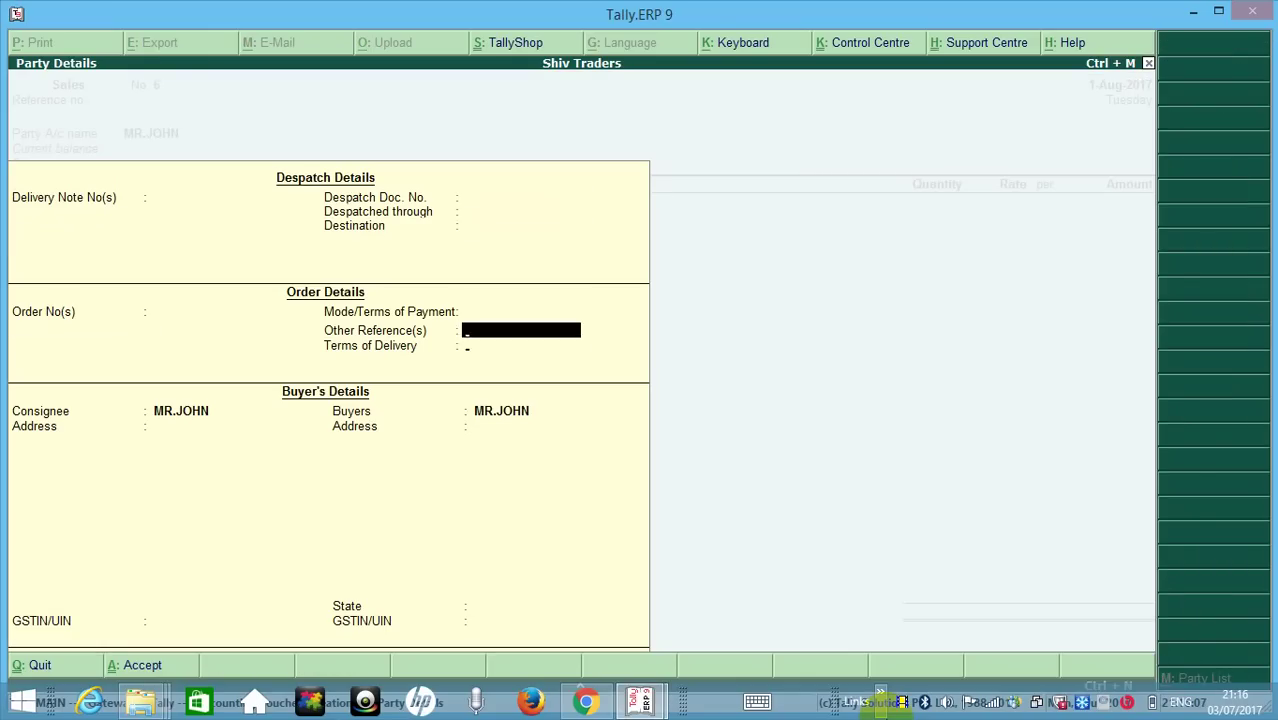
key(Return)
key(Return)
key(Return)
key(Return)
key(Return)
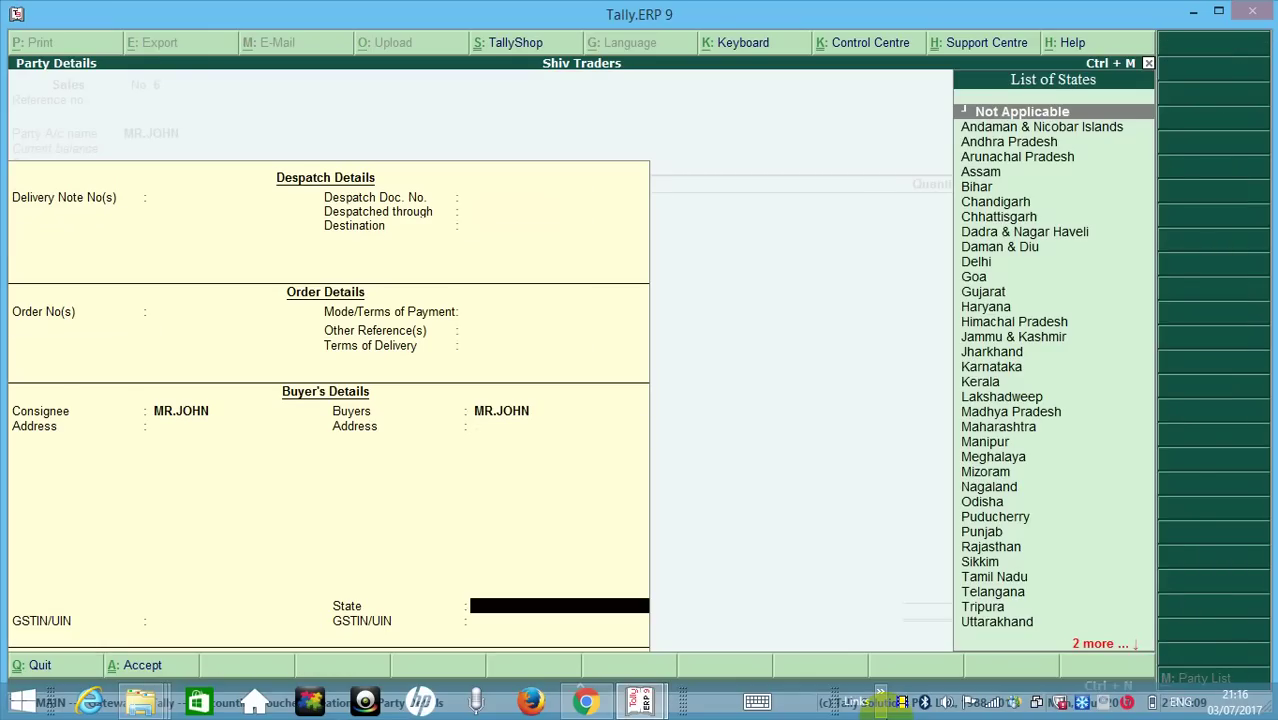
key(Return)
key(Return)
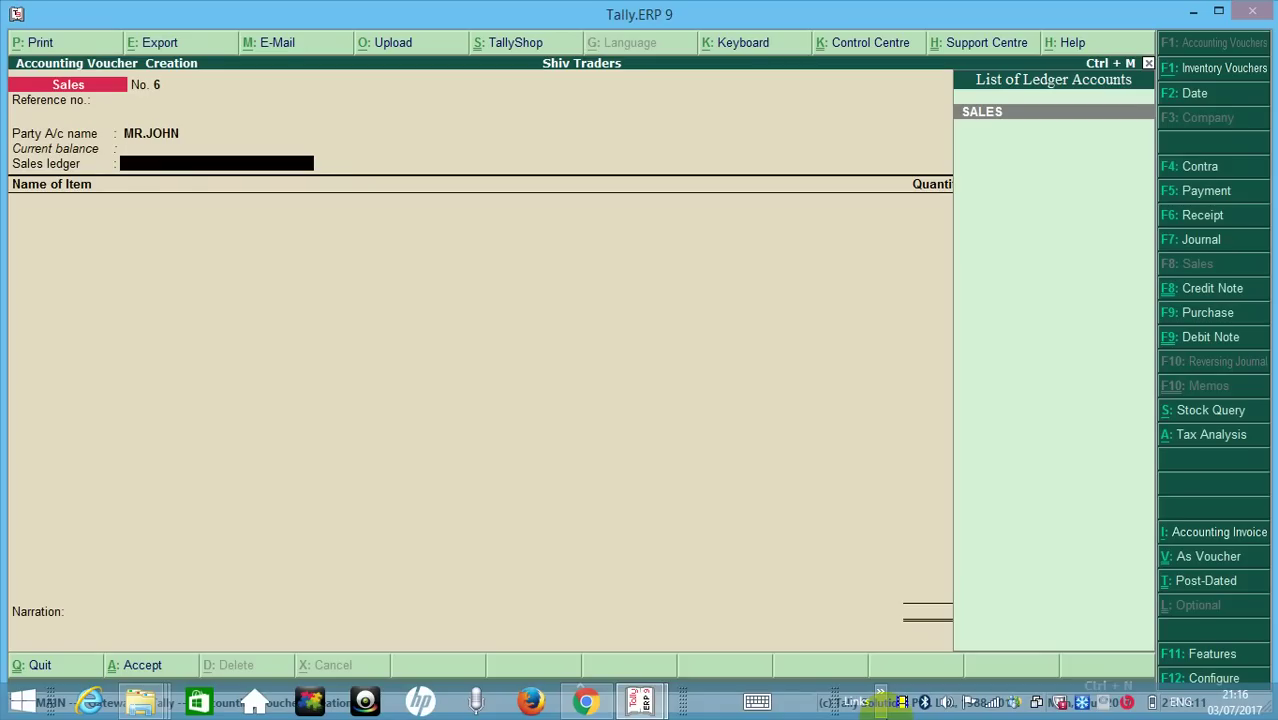
- Choose SALES as the voucher's sales ledger, keeping the new UAE customer as the party
key(Return)
key(BackSpace)
key(BackSpace)
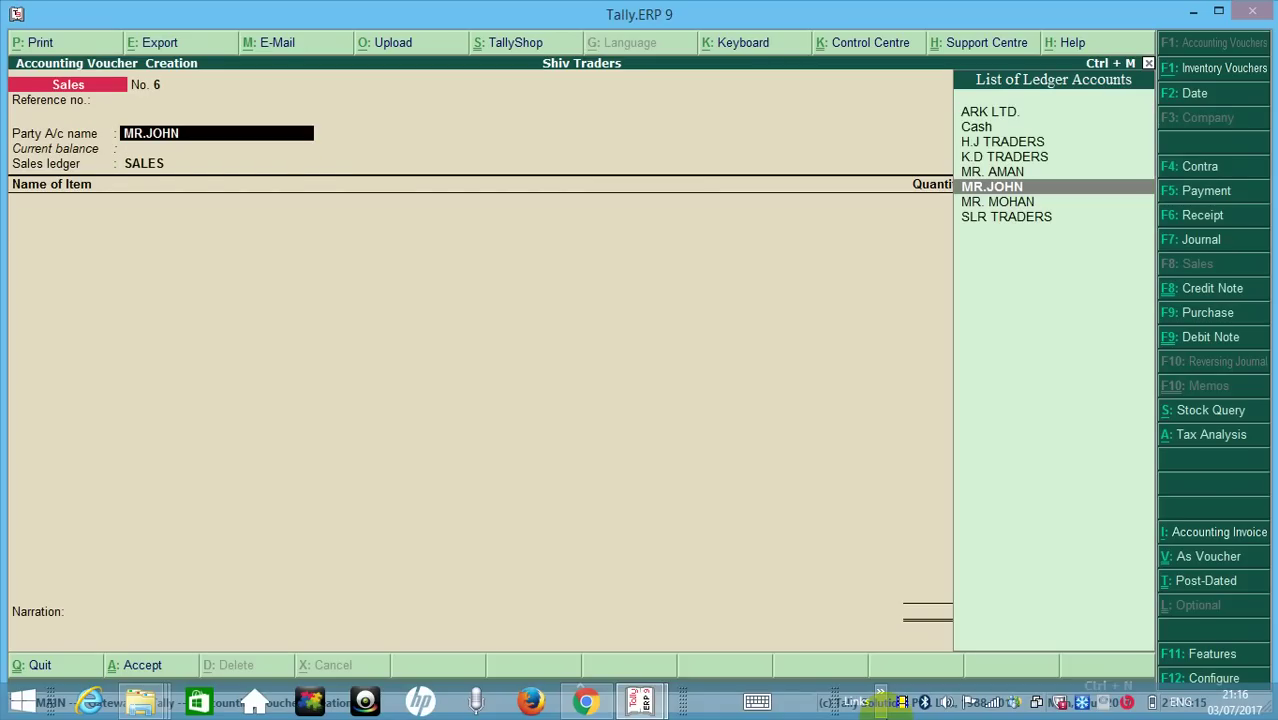
key(Return)
key(Return)
key(ctrl+a)
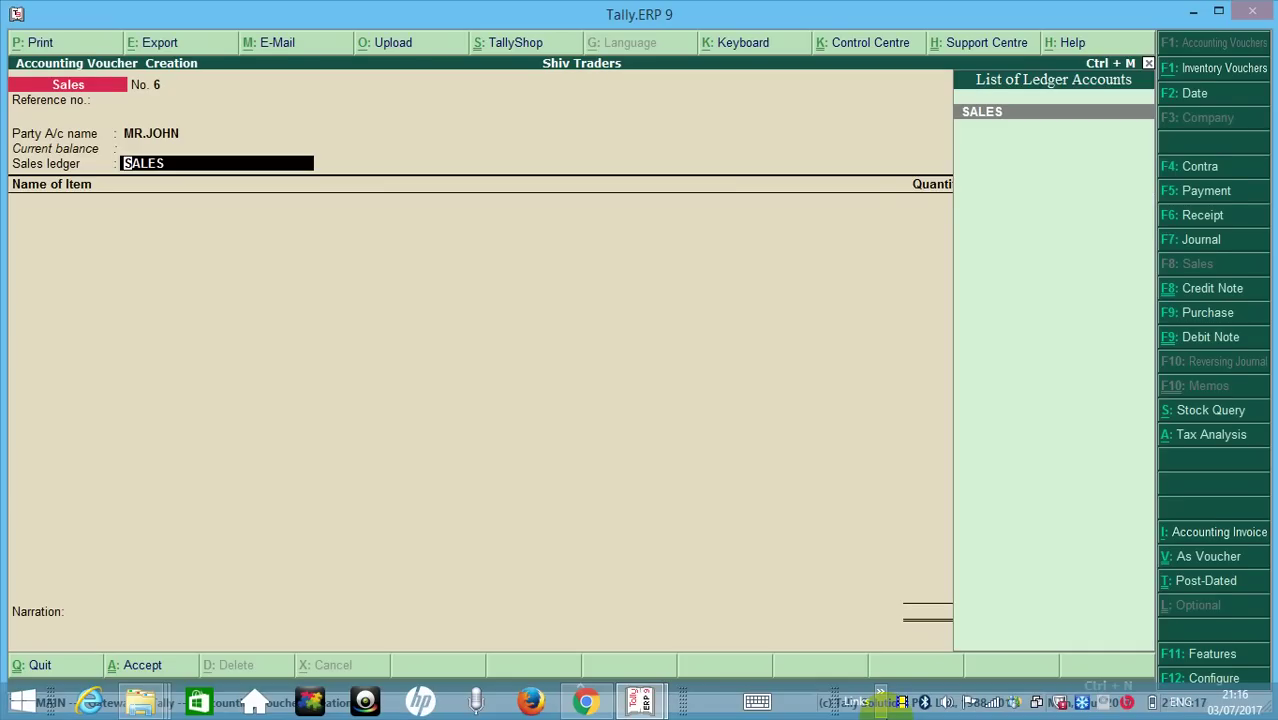
key(Return)
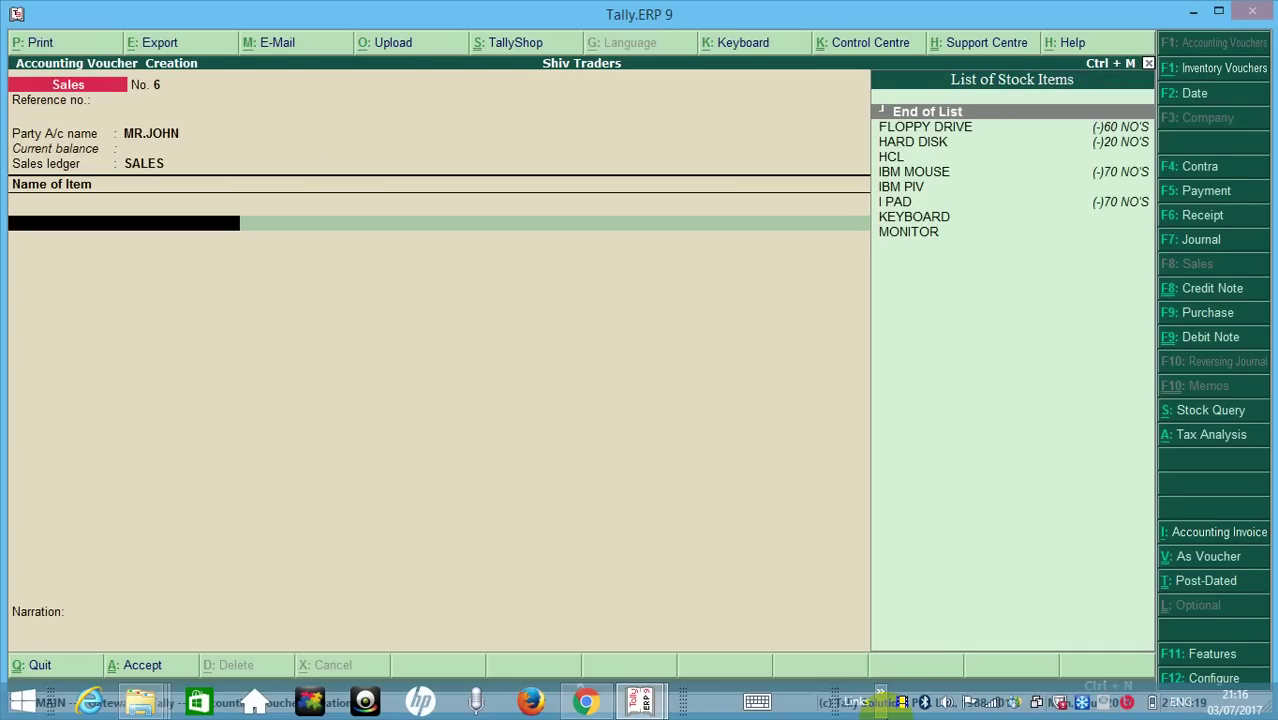
- Select FLOPPY DRIVE as the stock item sold in the voucher
key(Down)
key(Down)
key(Up)
key(Up)
key(Down)
key(Return)
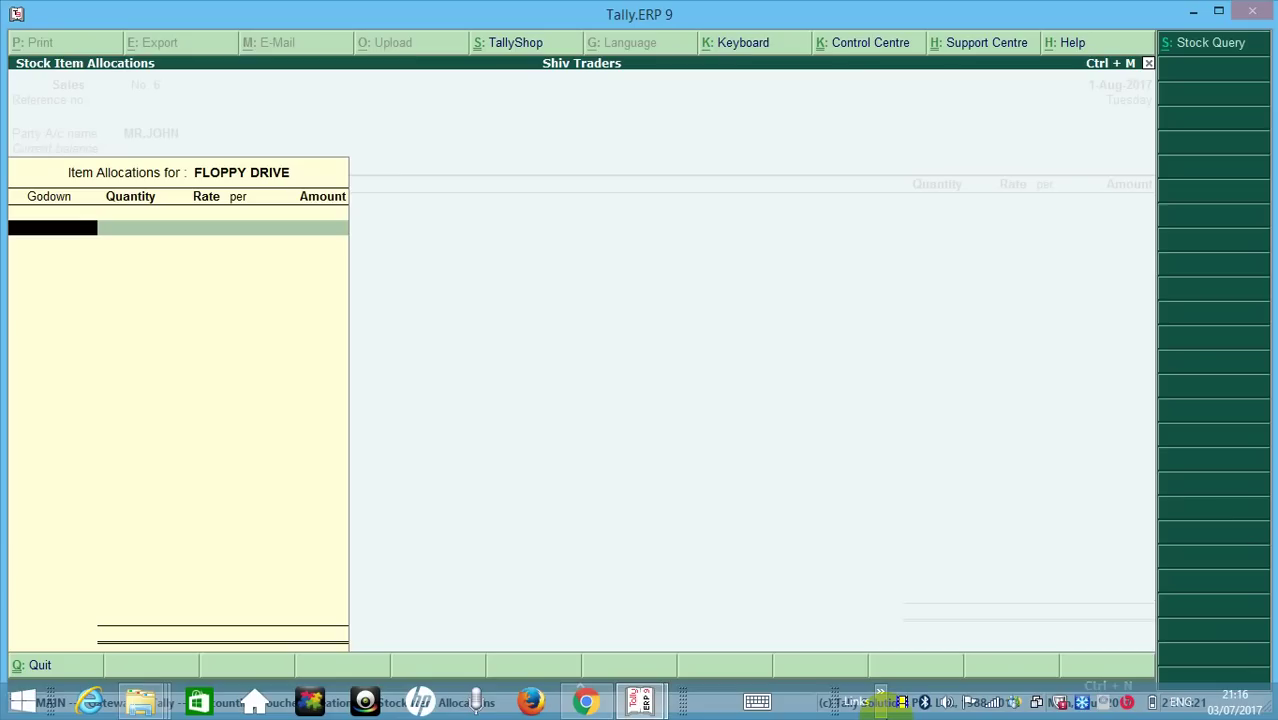
- Allocate 50 NO'S from Main Location at a rate of 8,500.00 and add the IGST ledger below the item
key(Return)
text(50)
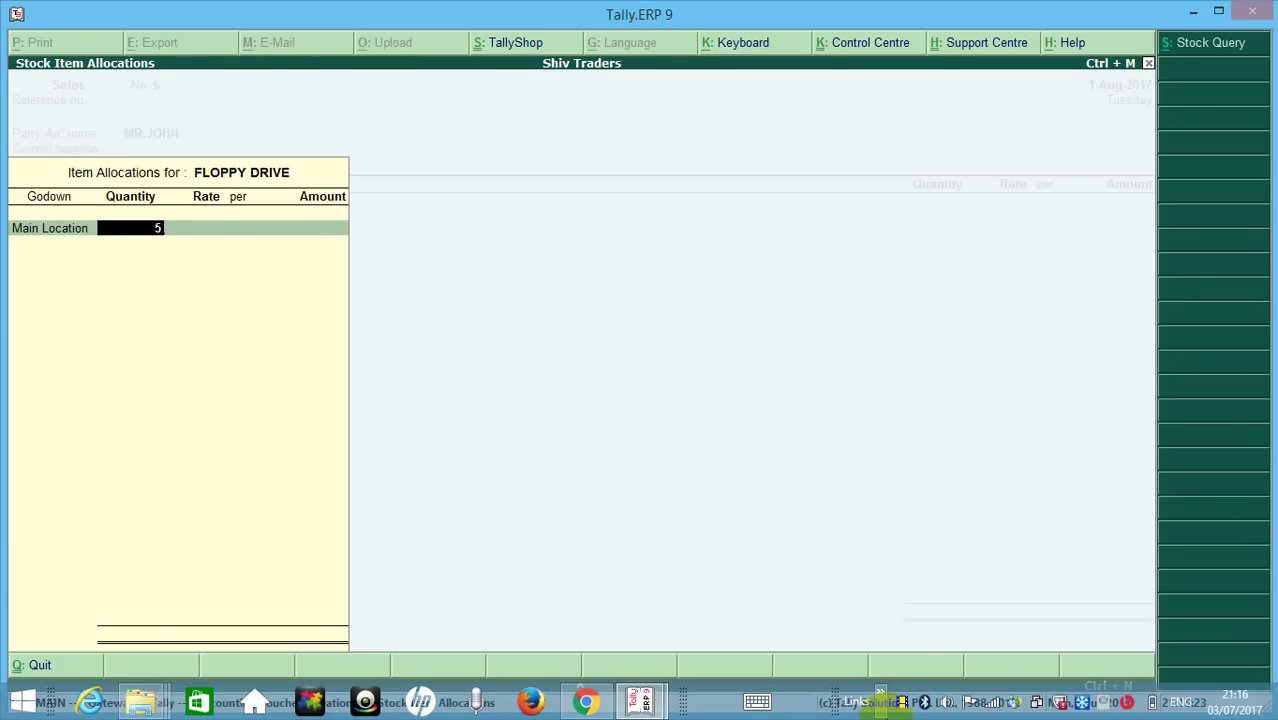
key(Return)
key(Return)
key(Return)
key(Return)
key(Return)
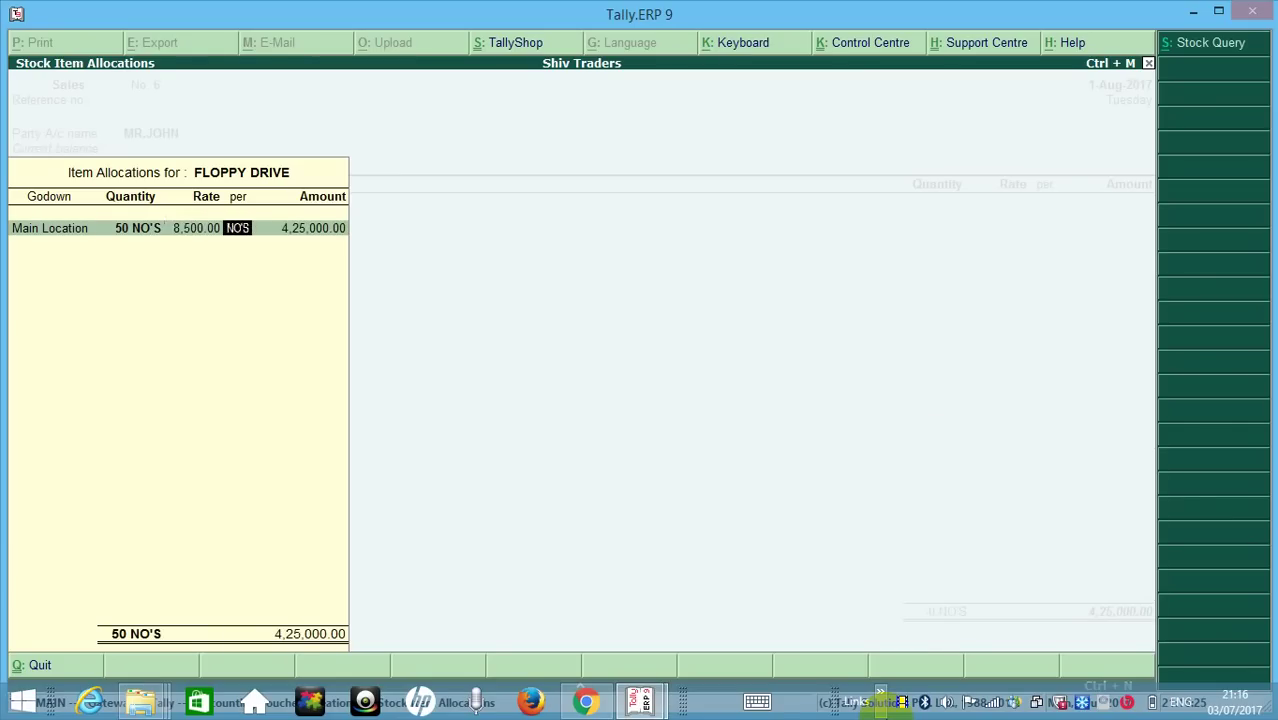
key(Return)
key(Return)
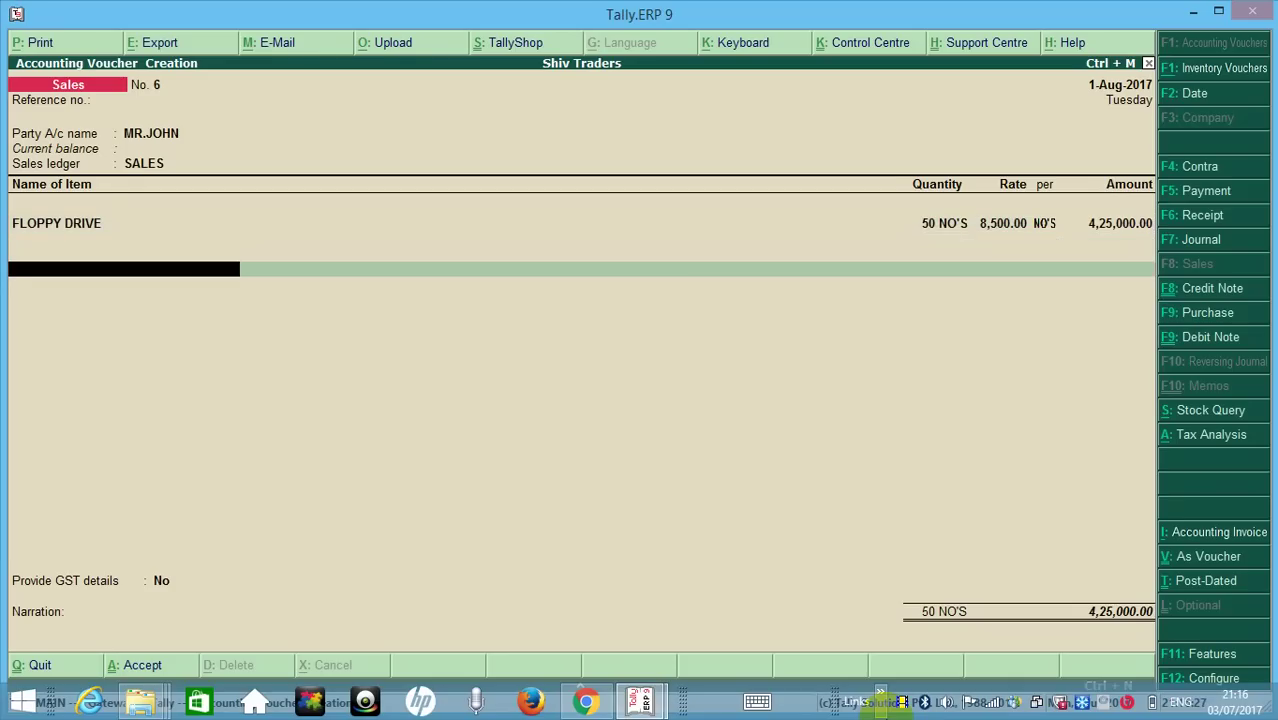
key(Return)
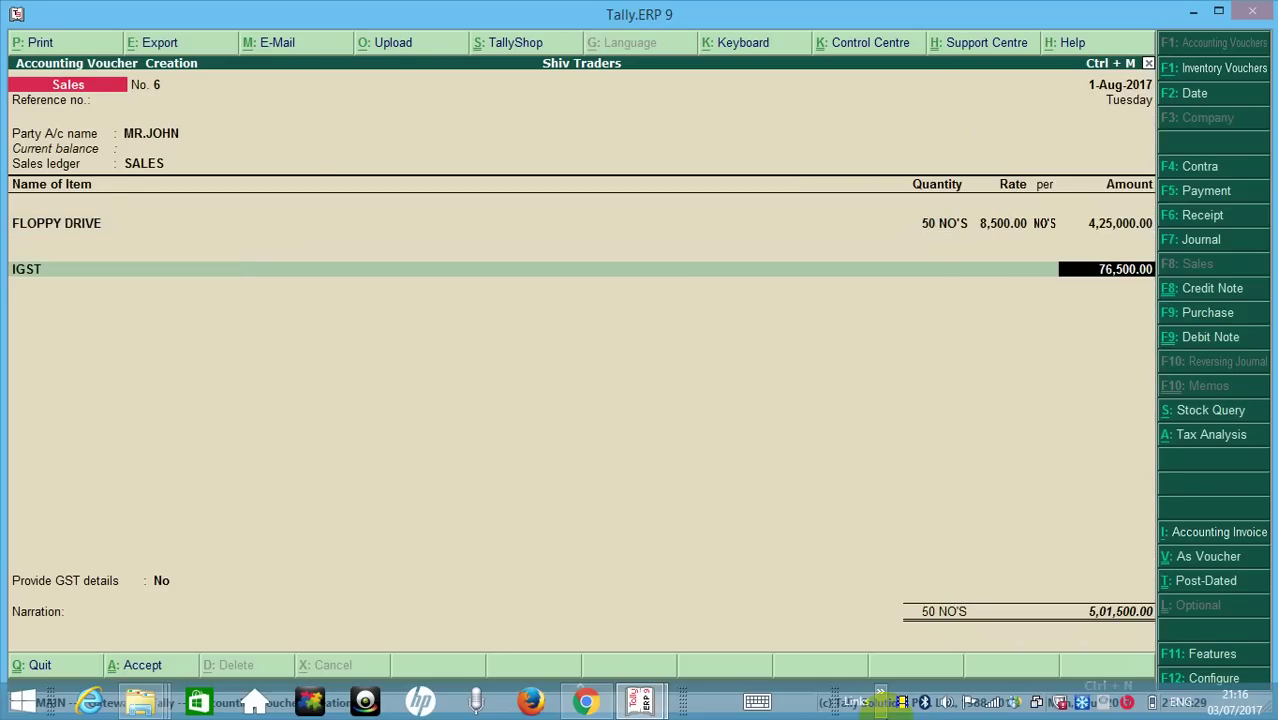
- Go back to the voucher's party and recheck its despatch, order and buyer's details
key(BackSpace)
key(BackSpace)
key(BackSpace)
key(BackSpace)
key(BackSpace)
key(BackSpace)
key(Return)
key(Return)
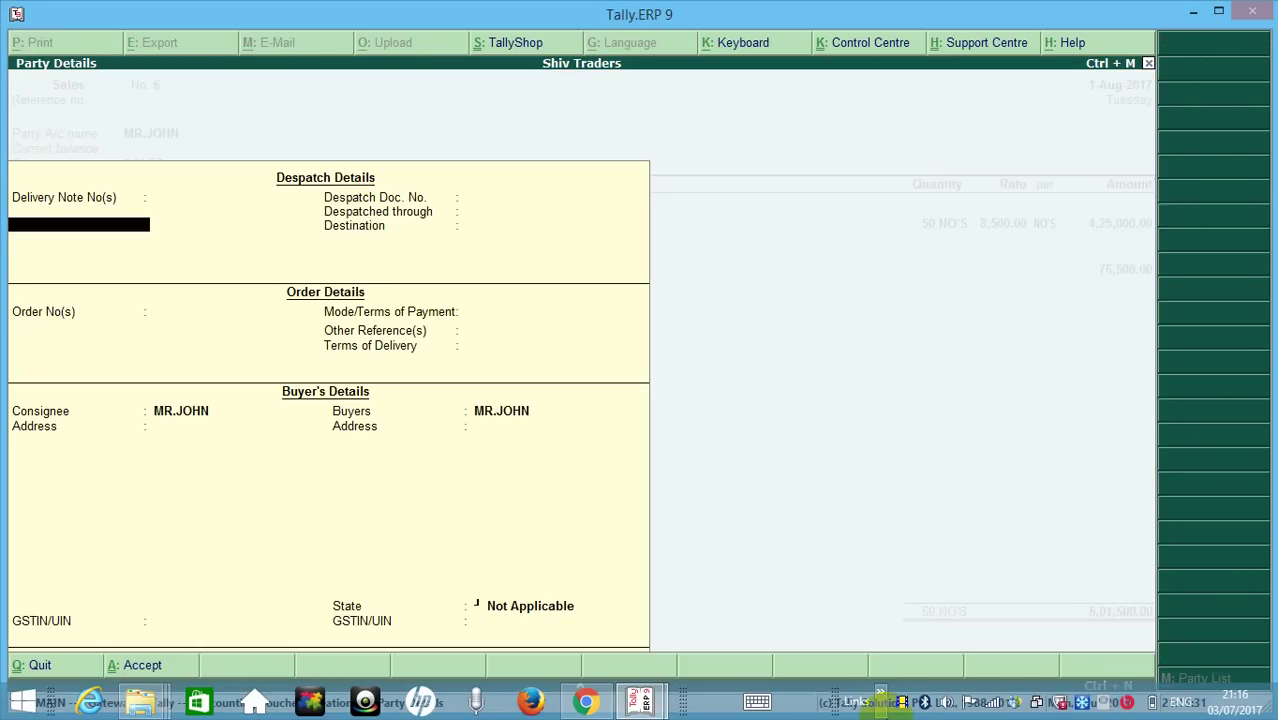
key(Return)
key(ctrl+a)
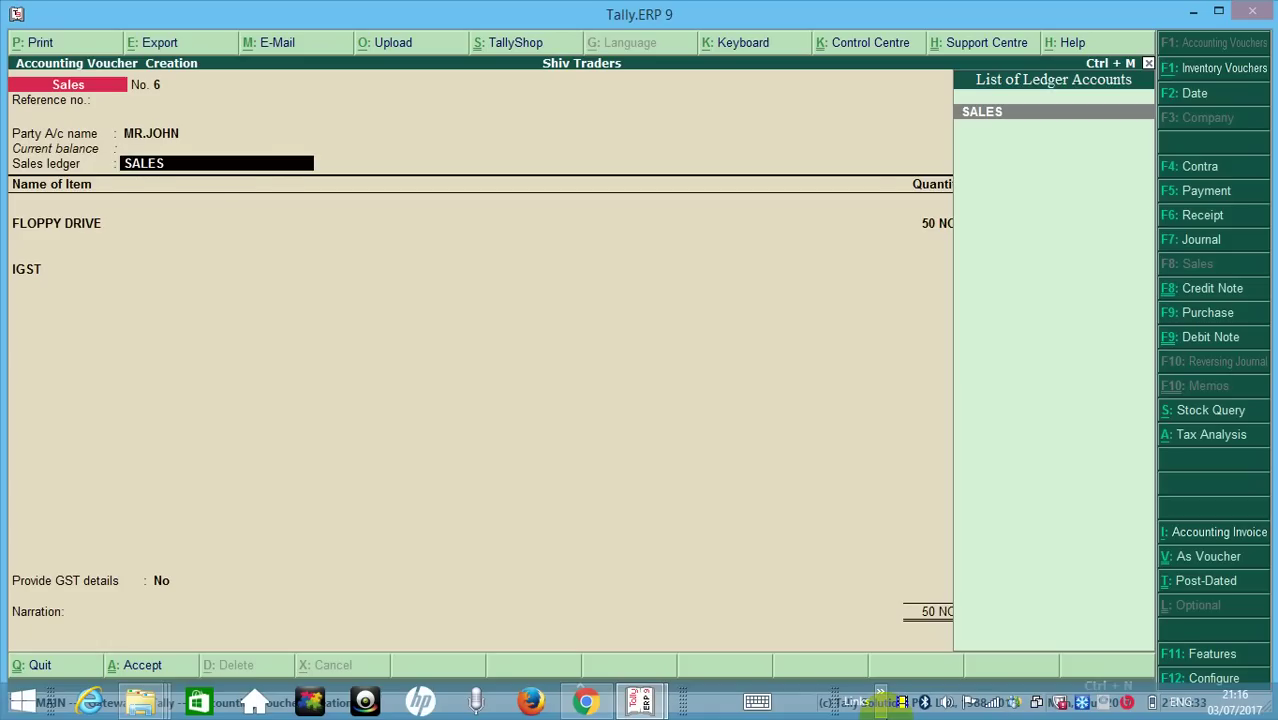
- Review the sales ledger, floppy drive and IGST entries again through to the Provide GST details option
key(Return)
key(Return)
key(Return)
key(Return)
key(Return)
key(Return)
key(Return)
key(Return)
key(Return)
key(Return)
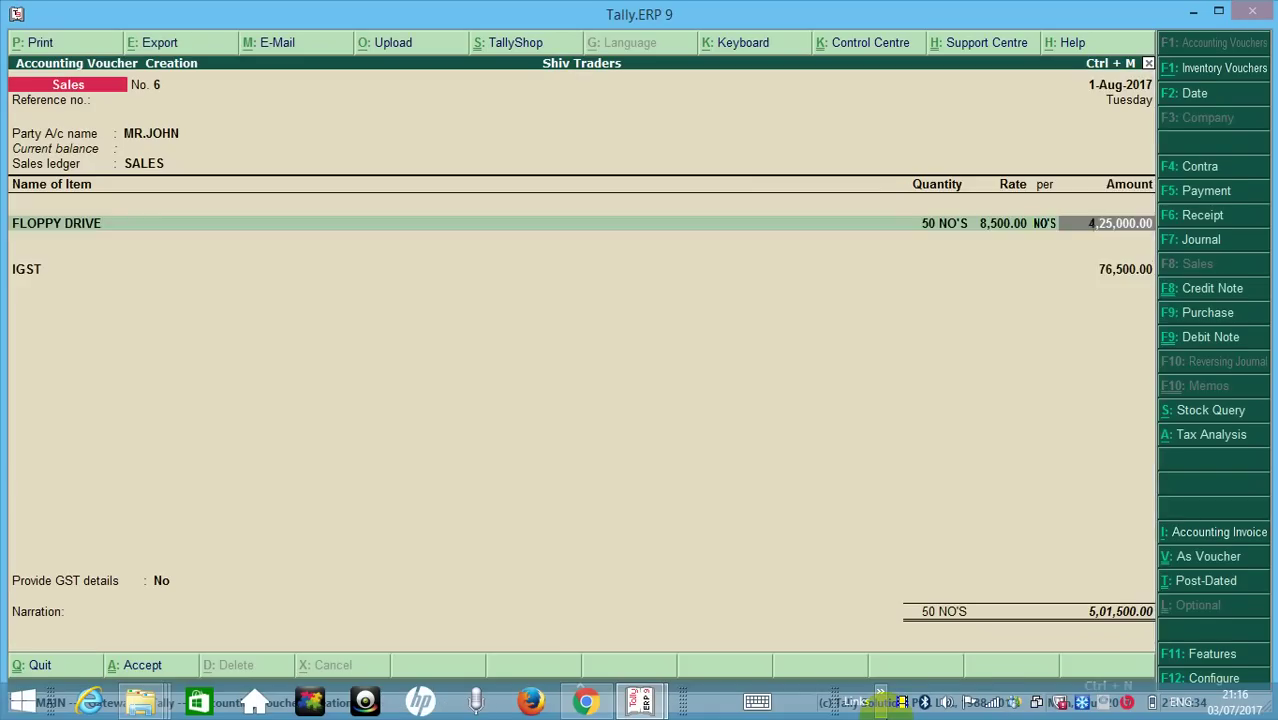
key(Return)
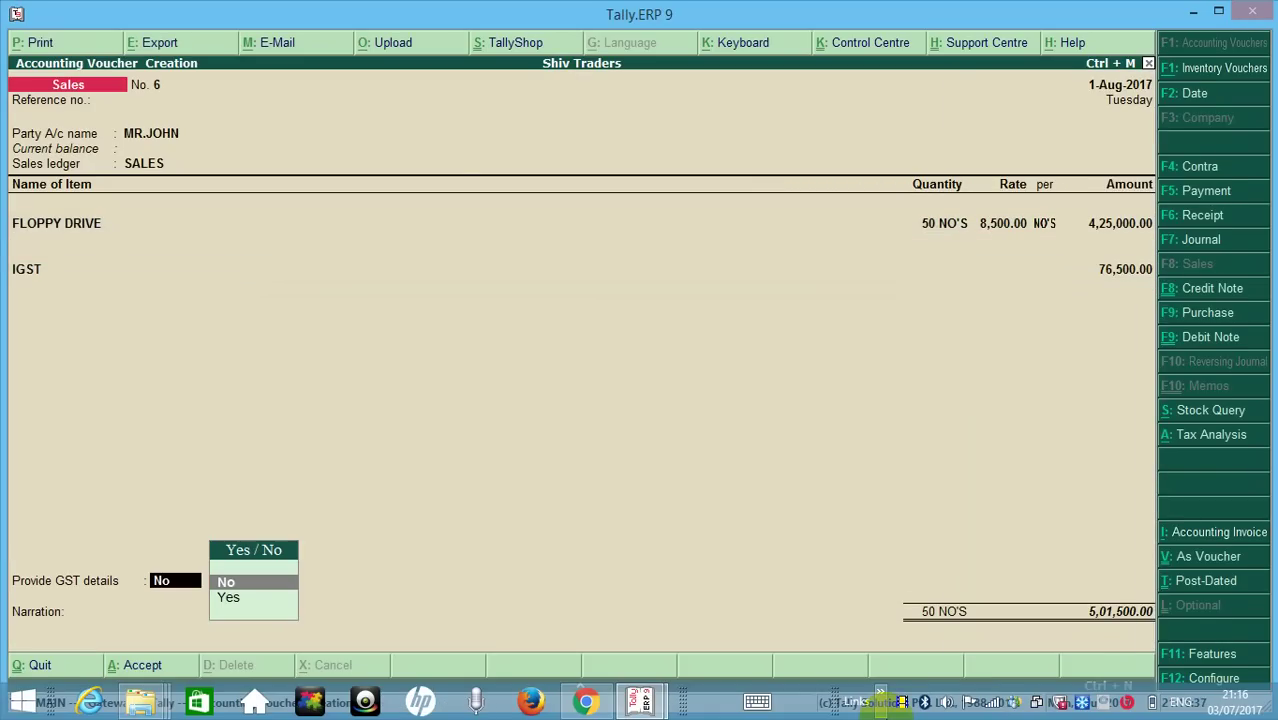
- Set Provide GST details to Yes, leave the additional details and narration as they are, and save the voucher
key(y)
key(Return)
key(Return)
key(Return)
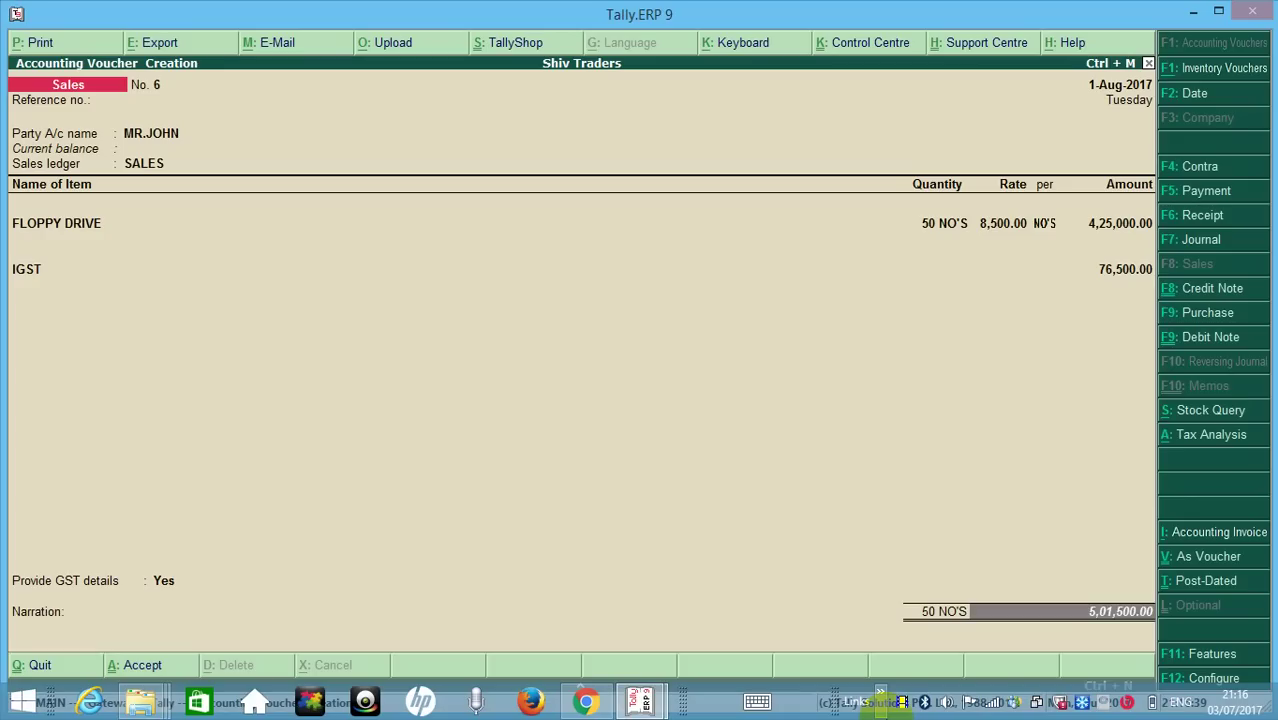
key(Return)
key(Return)
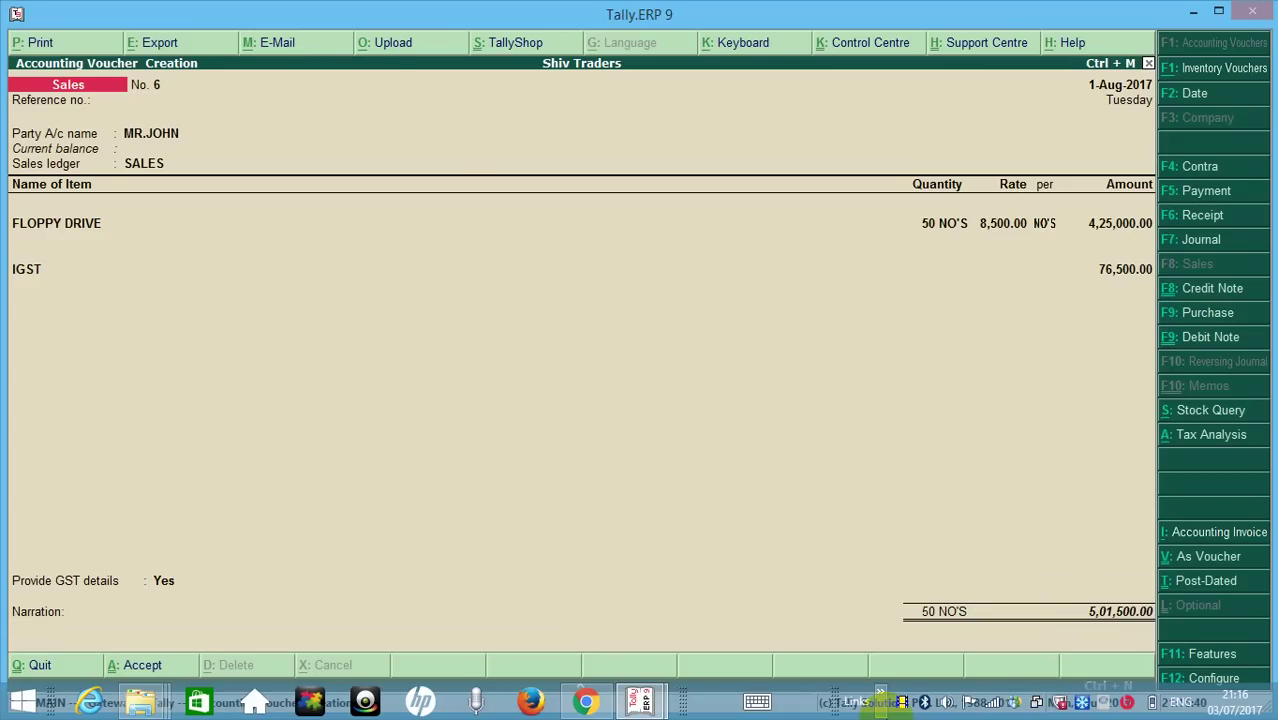
- Exit voucher creation and open the GSTR-1 return from the GST statutory reports
key(Escape)
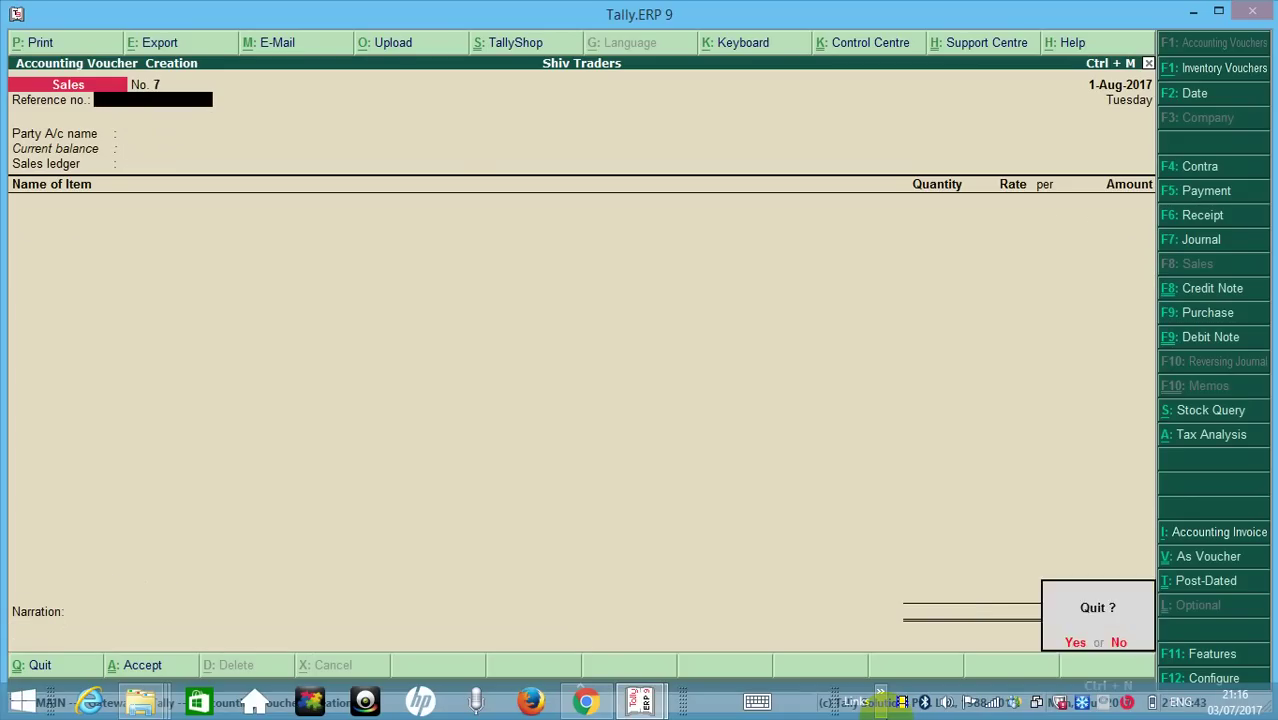
key(Return)
key(Down)
key(Down)
key(Down)
key(Down)
key(Down)
key(Down)
key(Down)
key(Down)
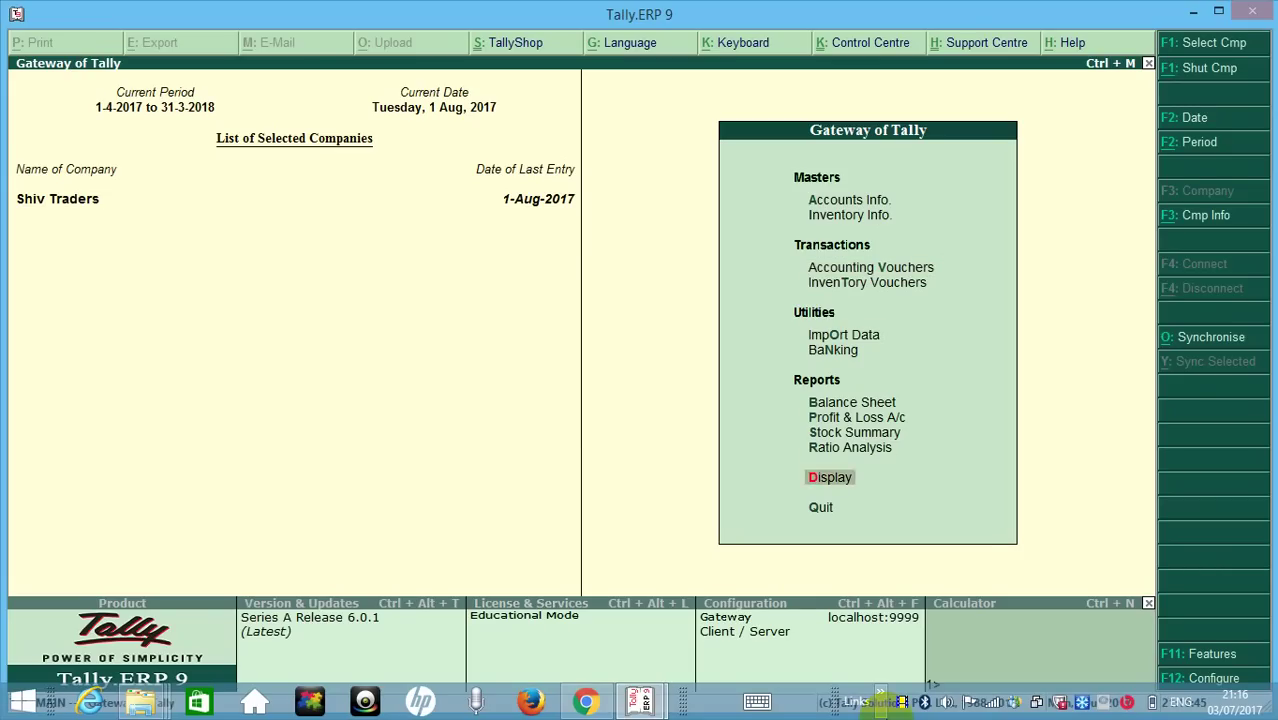
key(Return)
key(Down)
key(Down)
key(Down)
key(Down)
key(Down)
key(Down)
key(Return)
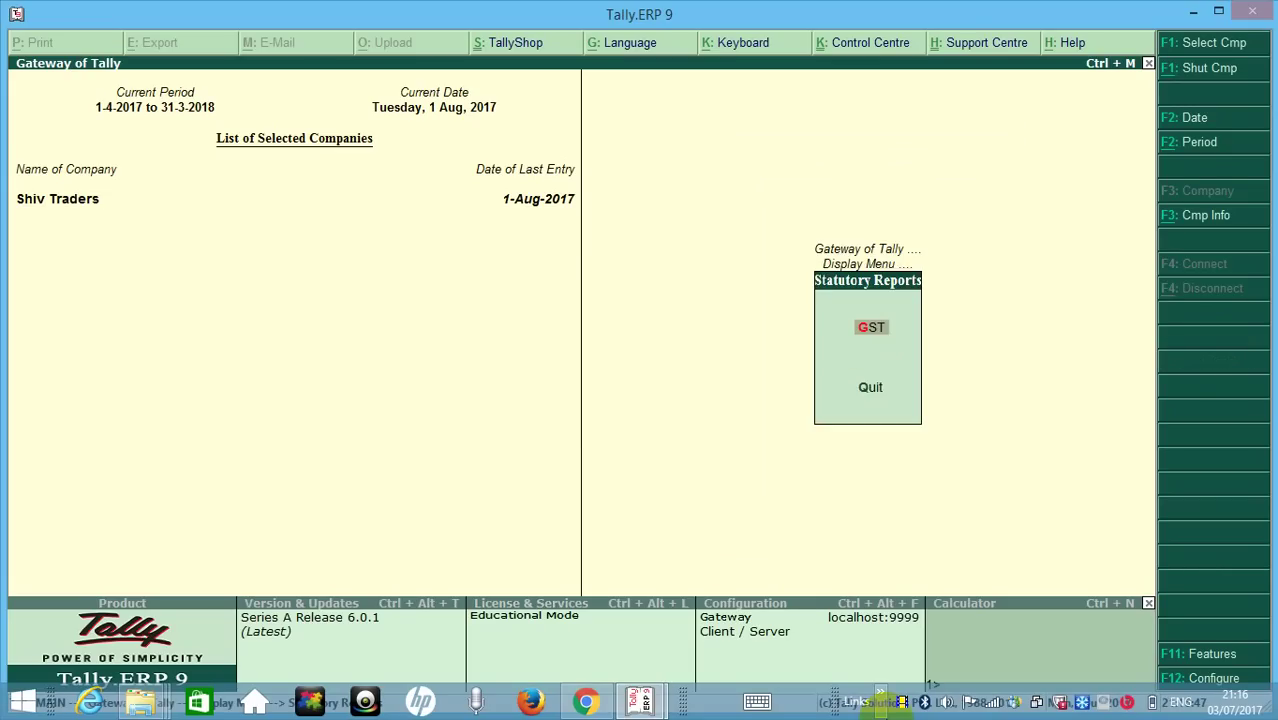
key(Return)
key(Return)
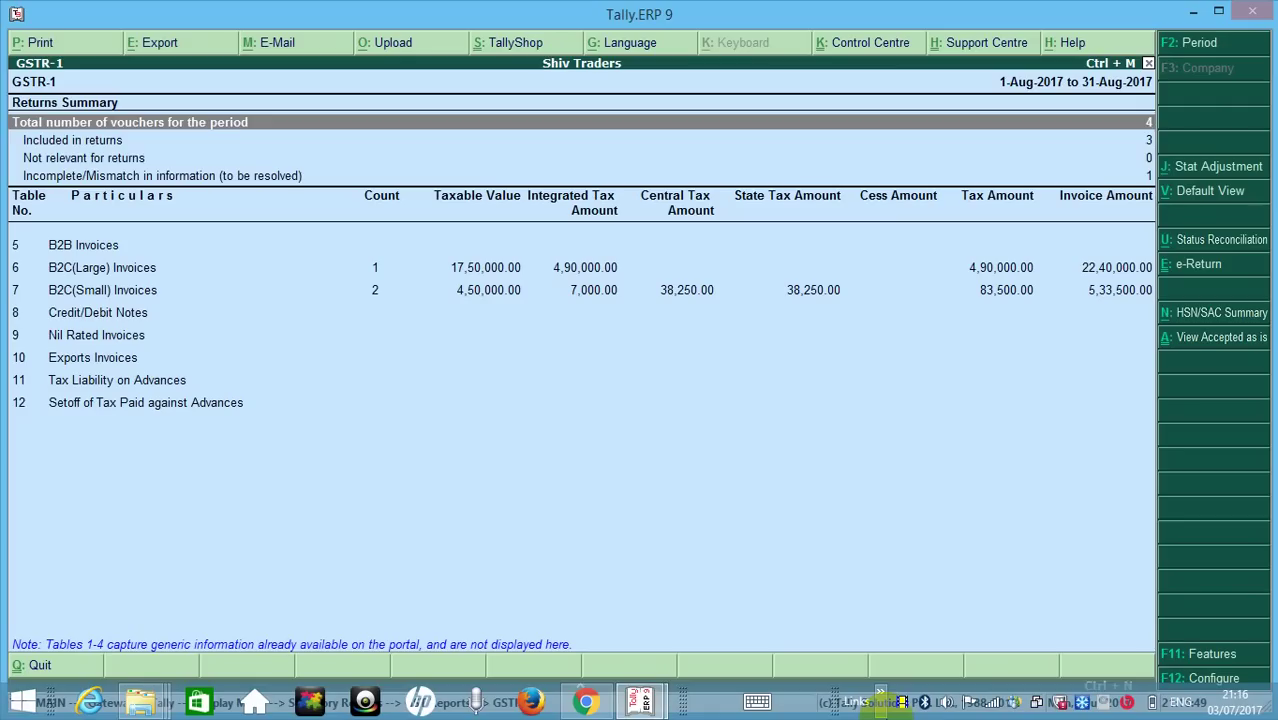
- Open the list of August vouchers with incomplete or mismatched information from the GSTR-1 returns summary
key(Down)
key(Down)
key(Down)
key(Down)
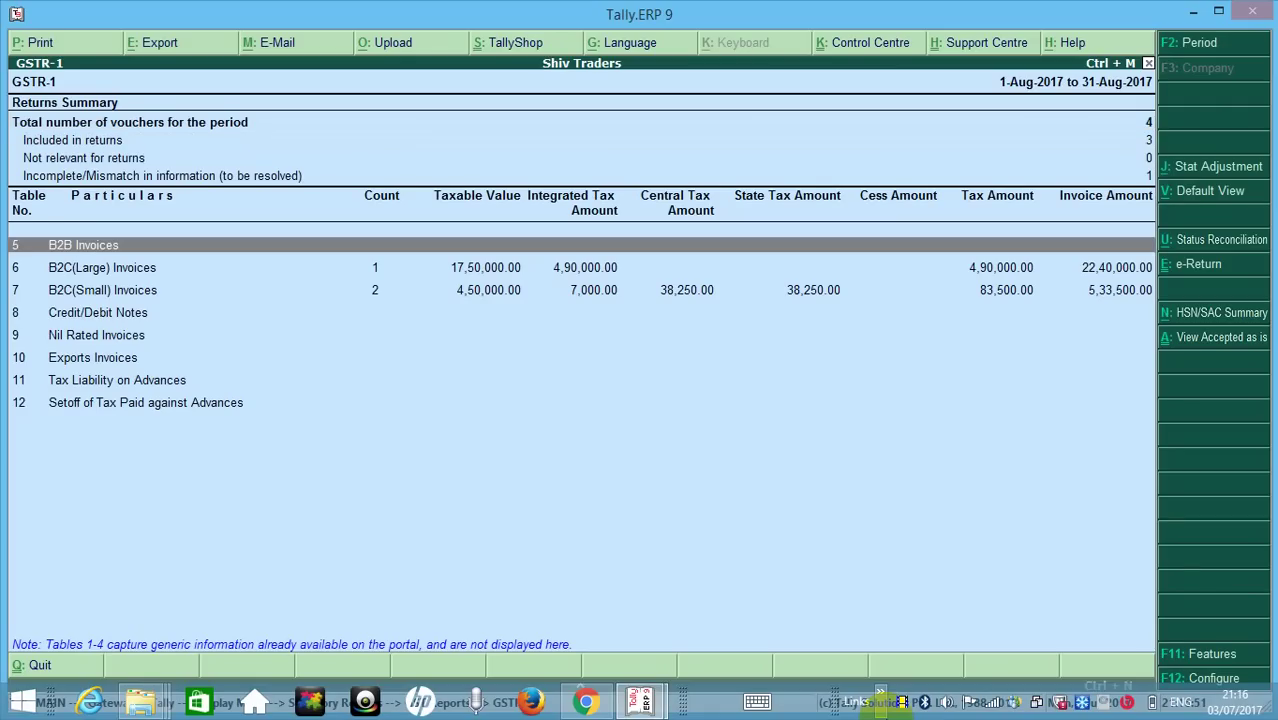
key(Up)
key(Up)
key(Down)
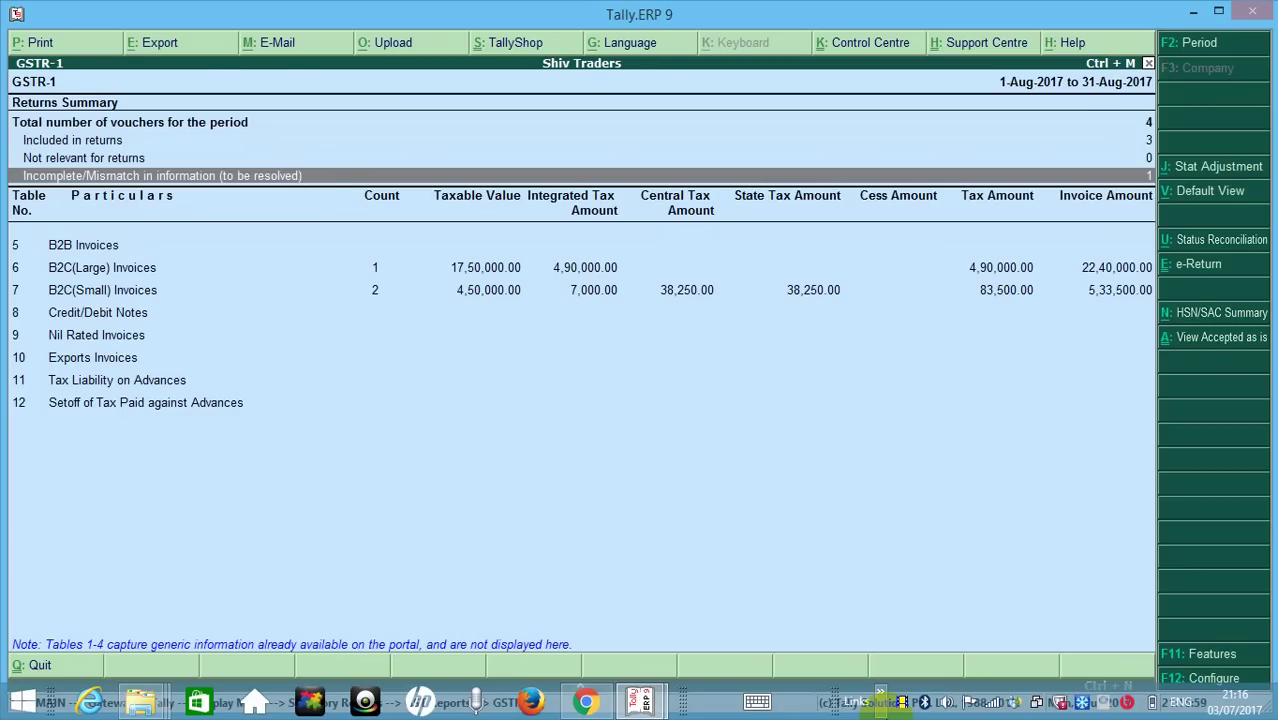
key(Return)
key(Return)
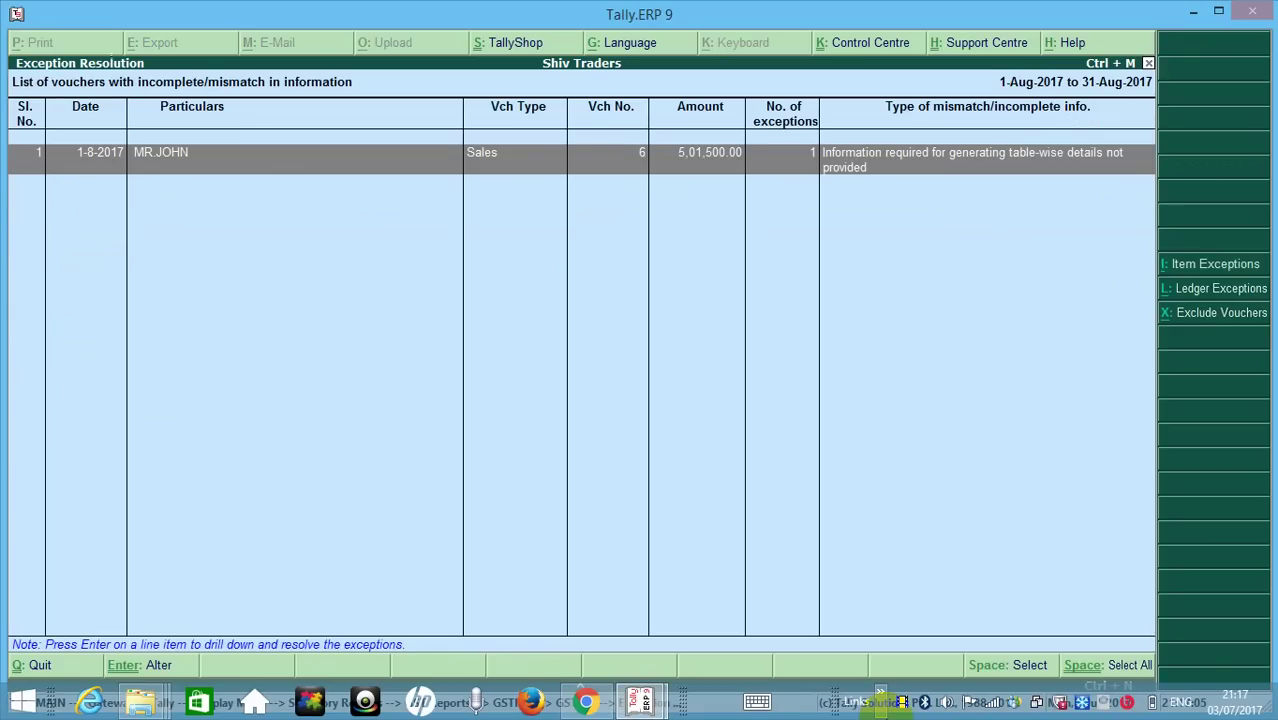
- Open the exception for sales voucher No. 6, set the Components stock group's HSN/SAC code to 88888888 and accept
key(Return)
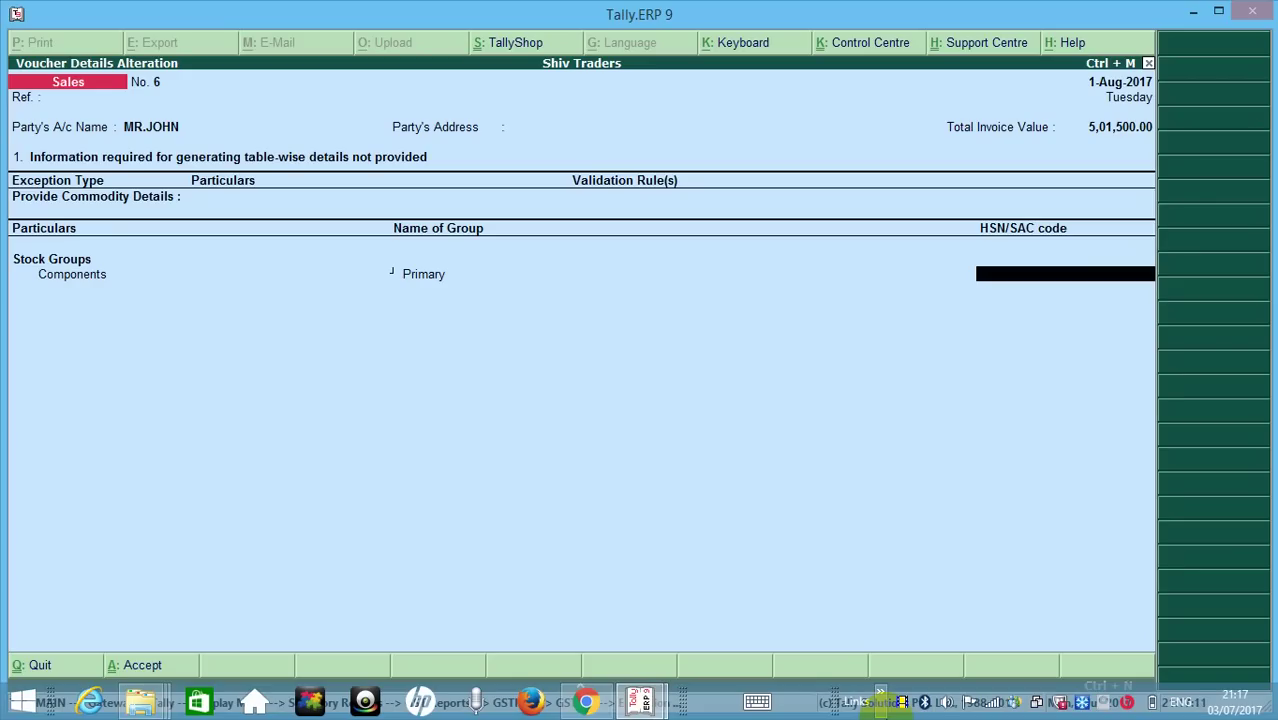
text(88888888)
key(Return)
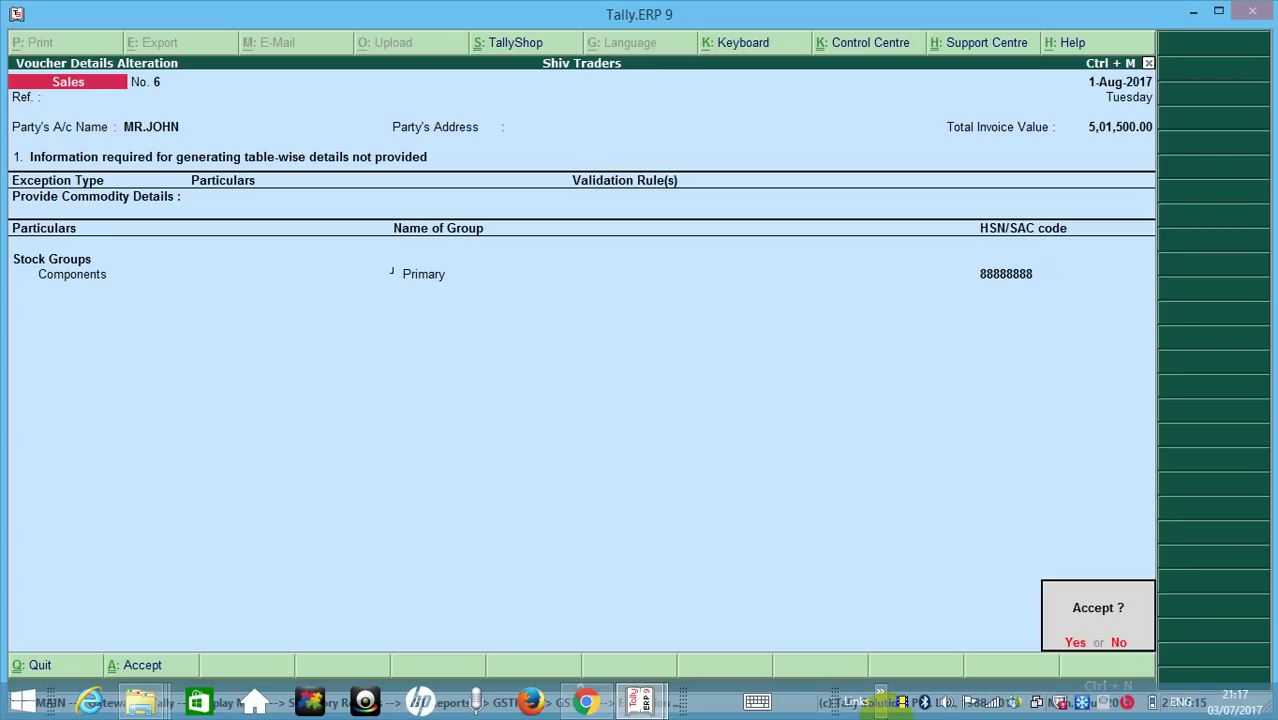
key(Return)
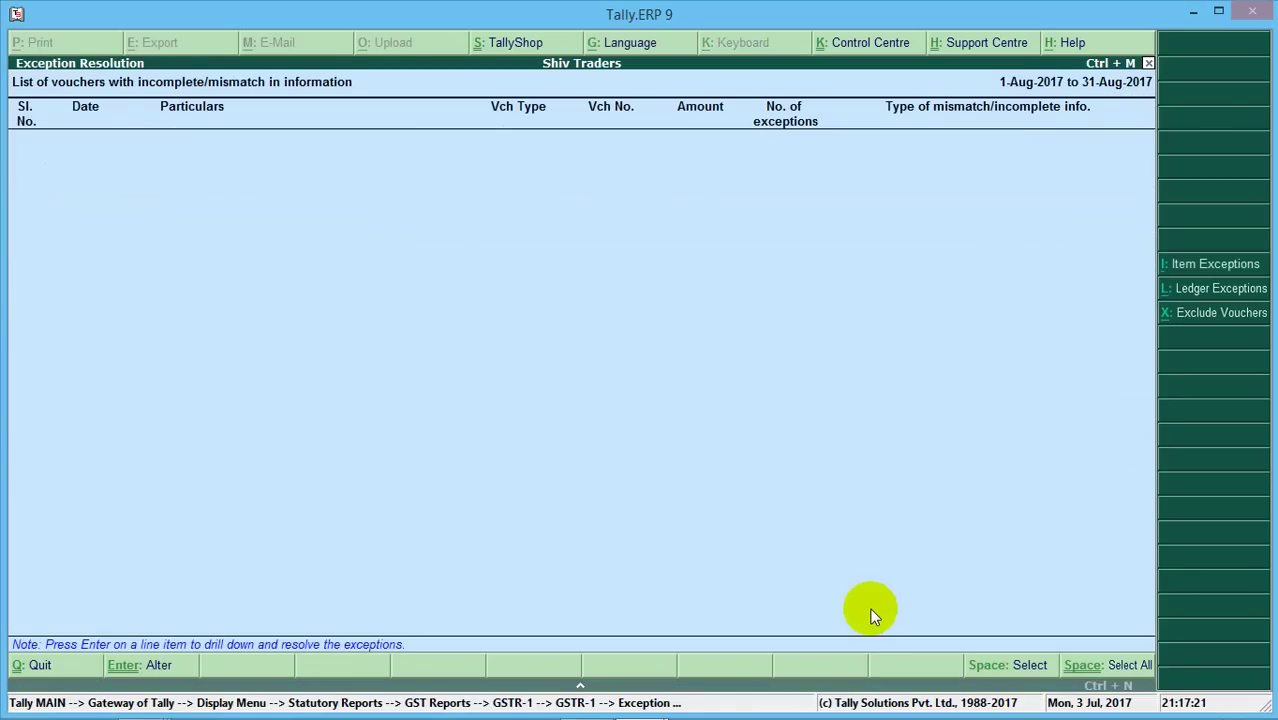
- Return to the GSTR-1 summary and open the voucher register for Exports Invoices
key(Escape)
key(Escape)
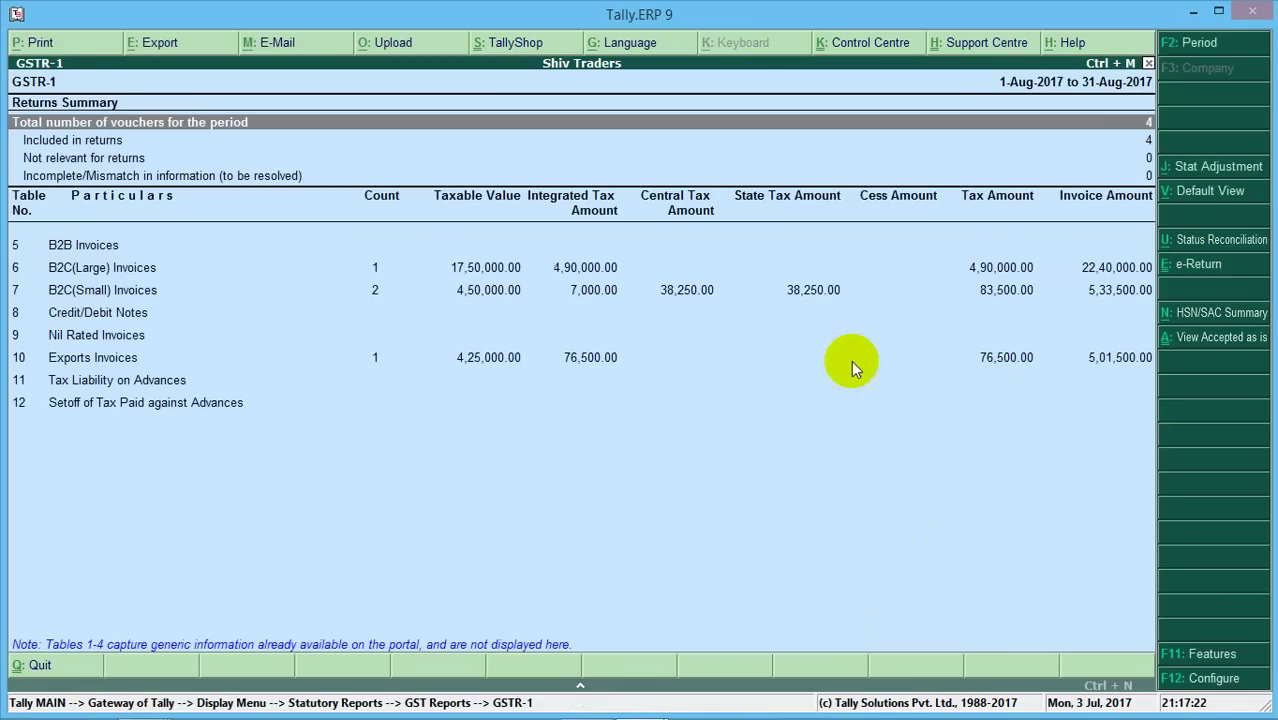
key(Down)
key(Down)
key(Down)
key(Down)
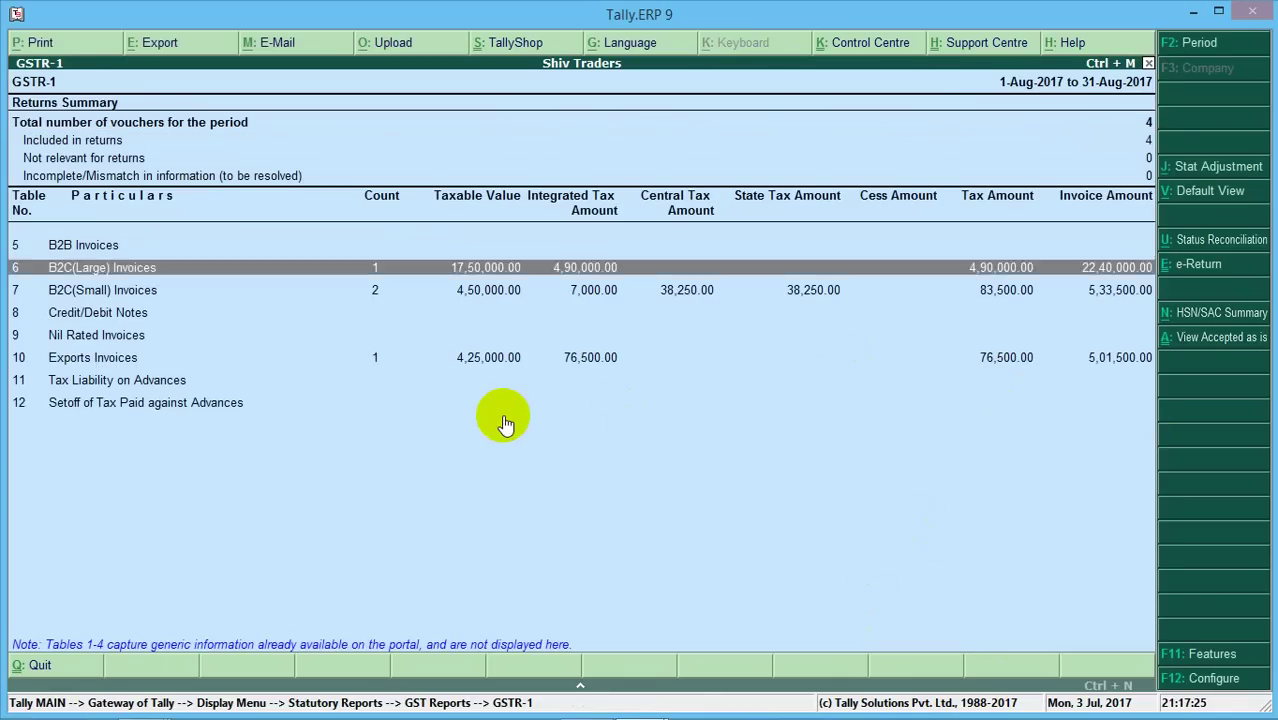
key(Down)
key(Down)
key(Down)
key(Down)
key(Return)
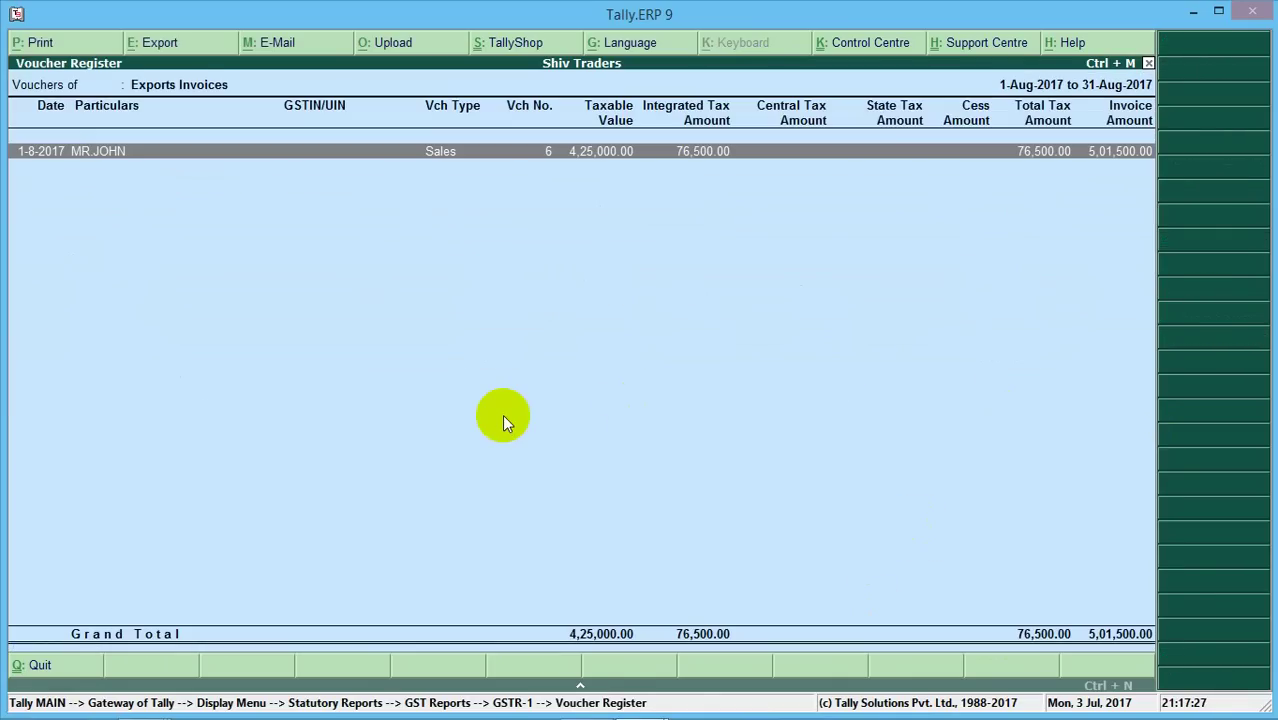
- View sales voucher No. 6 from the register, leave it unchanged, and return to the Exports Invoices row in GSTR-1
key(Return)
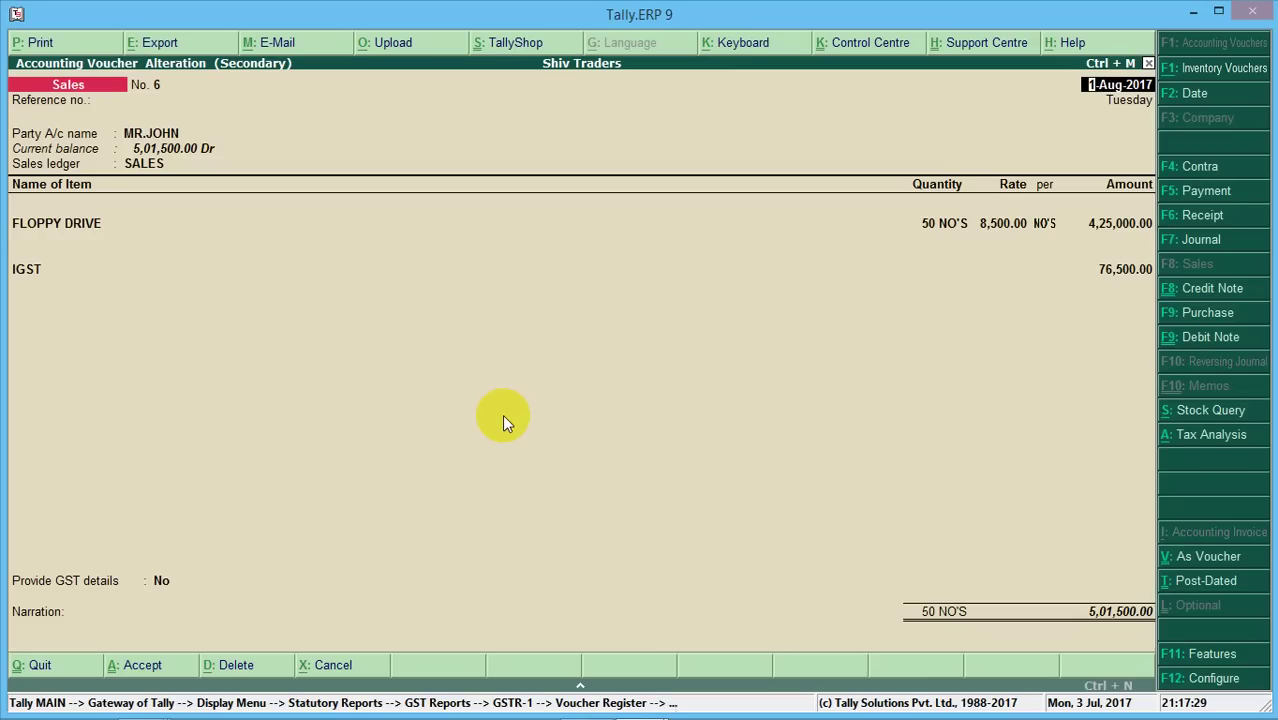
key(Escape)
key(Return)
key(Escape)
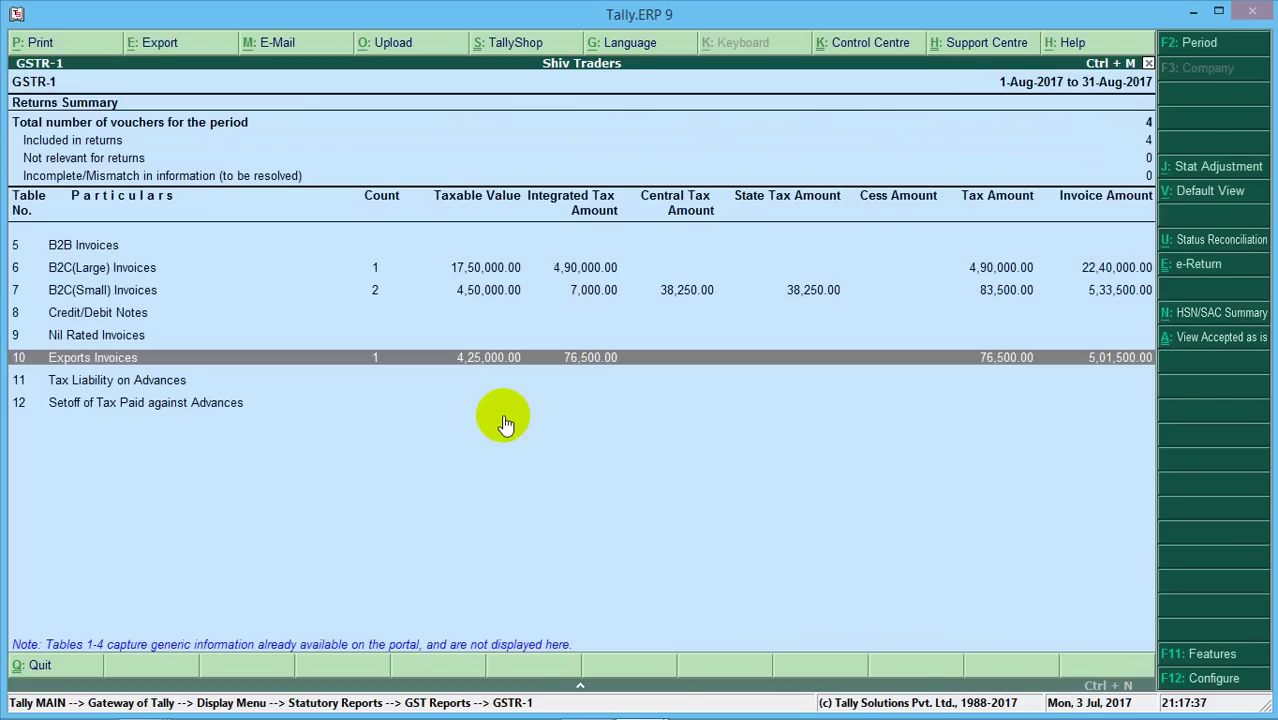
key(Up)
key(Up)
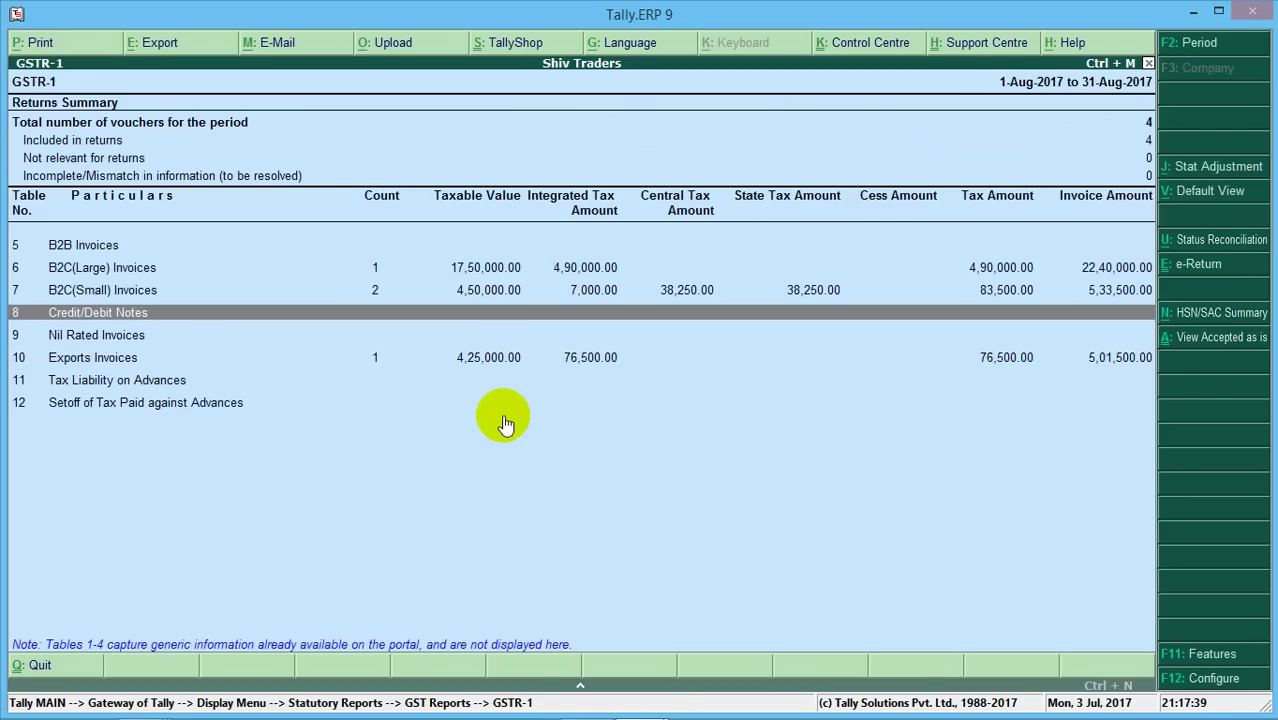
key(Down)
key(Down)
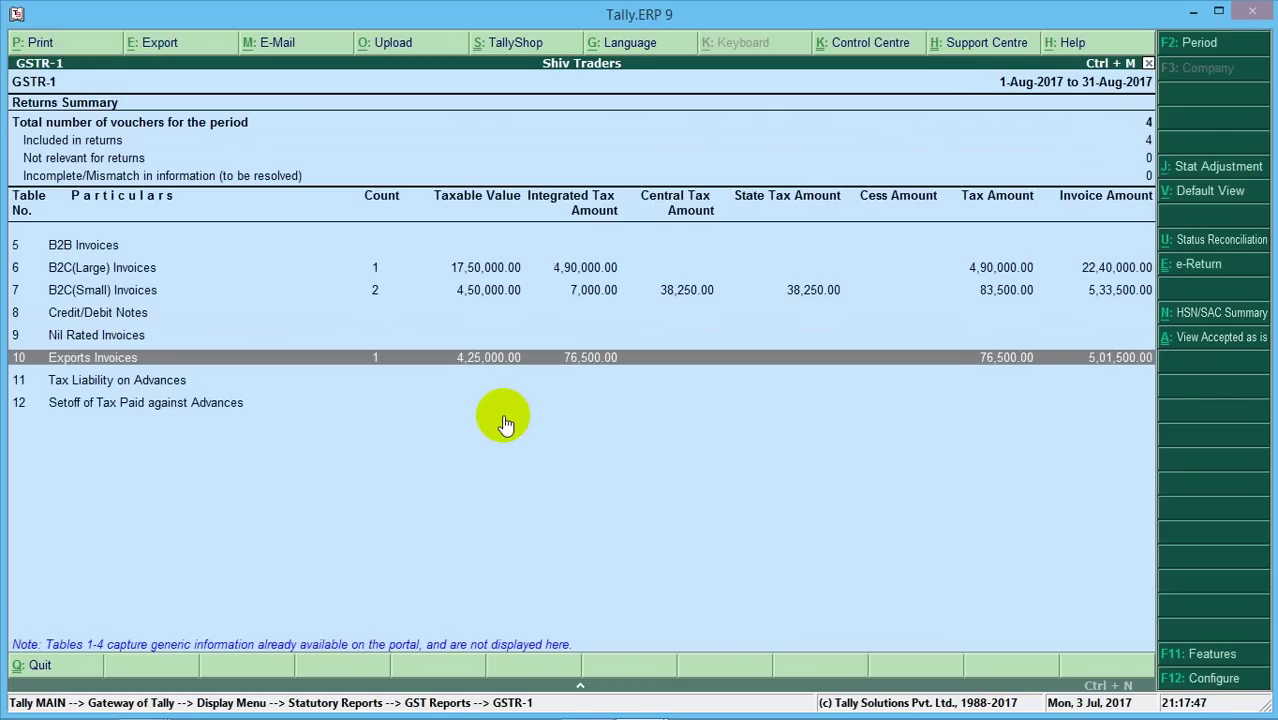
mouse_move(857, 712)
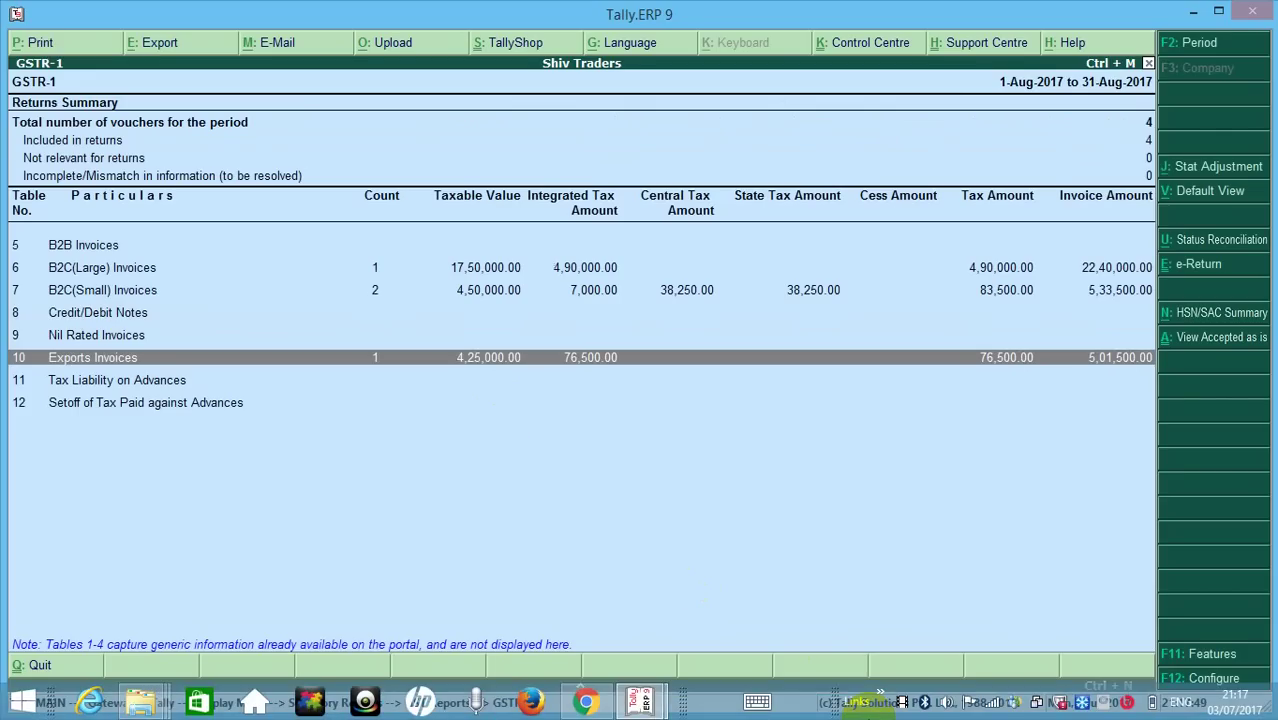